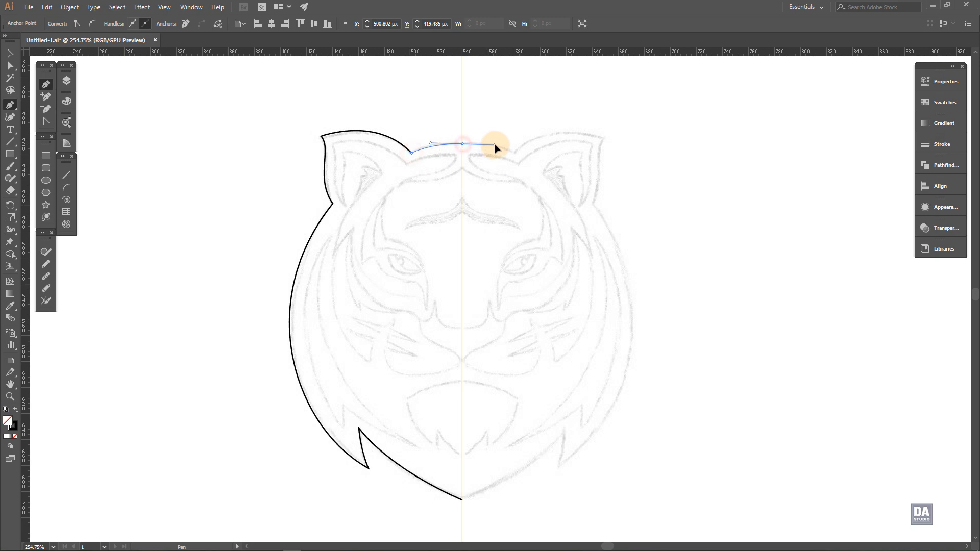
Finish the left half of the tiger's head outline by curving its crown to the vertical centre guide.
left_click_drag(494, 146, 496, 146)
left_click(470, 181, "ctrl")
Trace the outer edge of the left mane stripe from below the ear to its lower tip, adjusting its curvature to the sketch.
left_click_drag(447, 210, 480, 268)
left_click_drag(481, 268, 439, 222)
left_click_drag(421, 233, 399, 229)
left_click(269, 204)
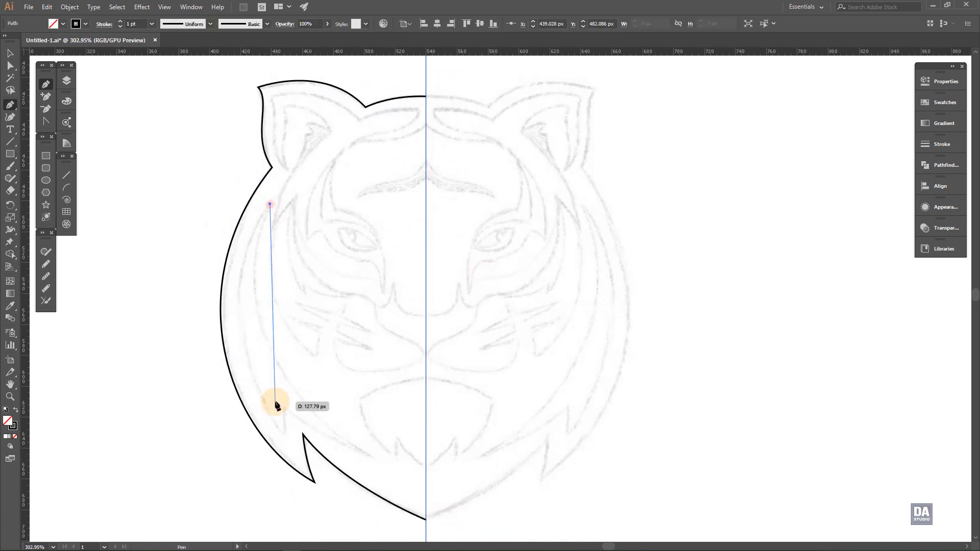
left_click_drag(284, 435, 359, 503)
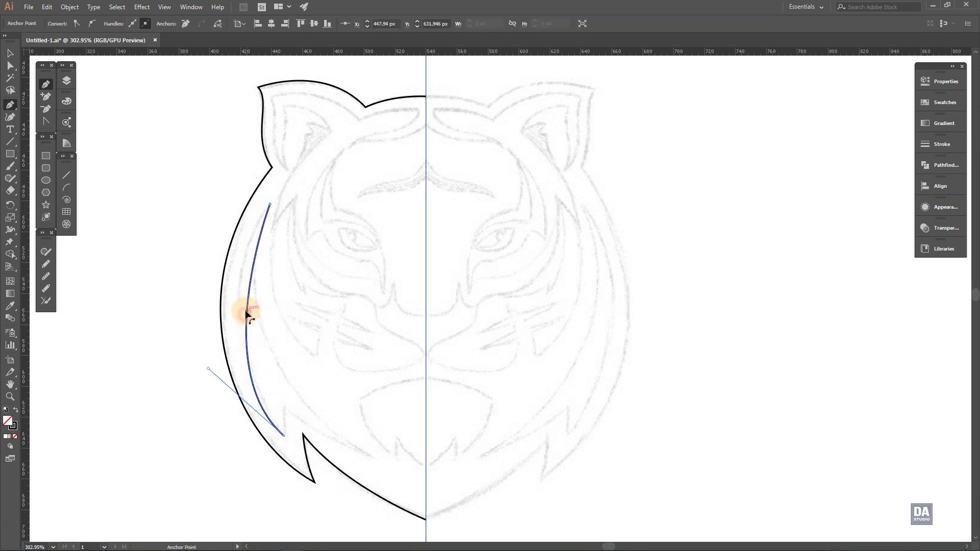
left_click_drag(246, 310, 240, 311)
left_click_drag(262, 204, 247, 219)
left_click_drag(199, 368, 212, 351)
Close the left mane stripe with a notch, a lower tip toward the chin and a curved inner edge back to its start.
left_click(284, 437)
left_click_drag(283, 406, 287, 390)
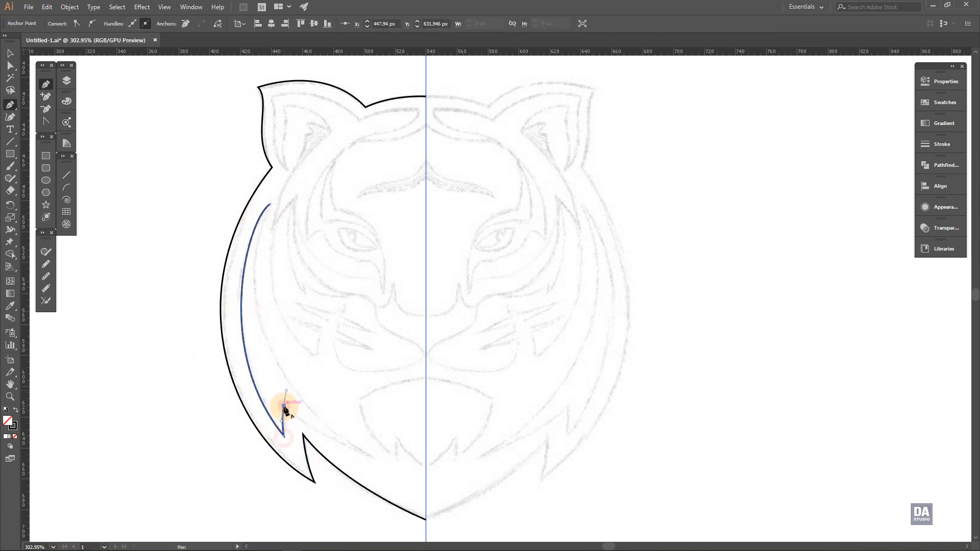
left_click(284, 406)
left_click_drag(376, 458, 422, 472)
left_click(376, 460)
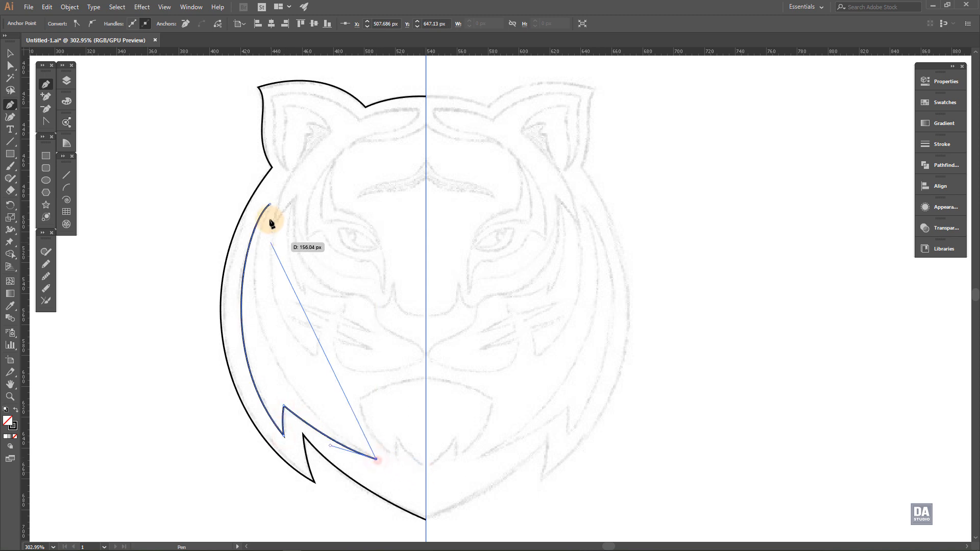
left_click_drag(270, 204, 266, 337)
Refine the outer curve of the left mane stripe near its upper tip and deselect the shape.
left_click(254, 231, "ctrl")
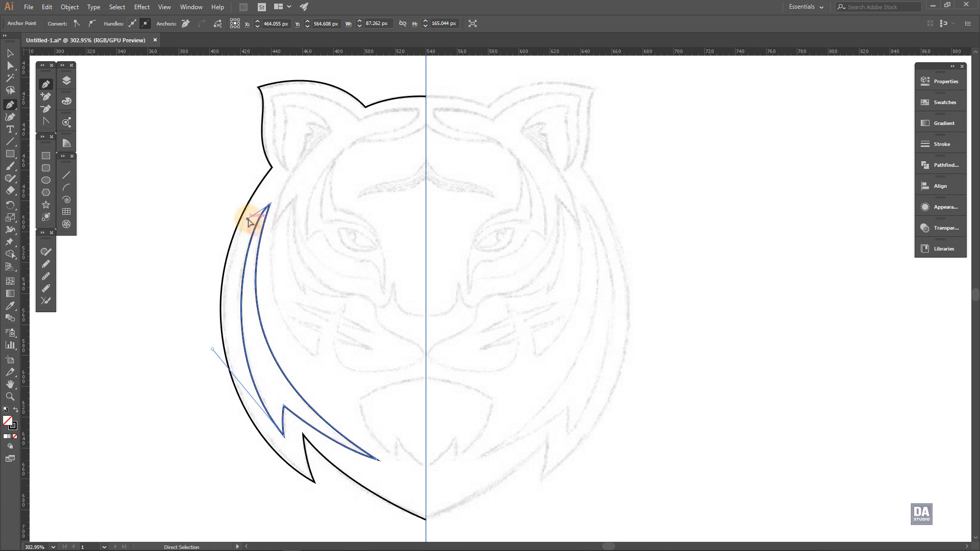
left_click_drag(248, 220, 248, 229)
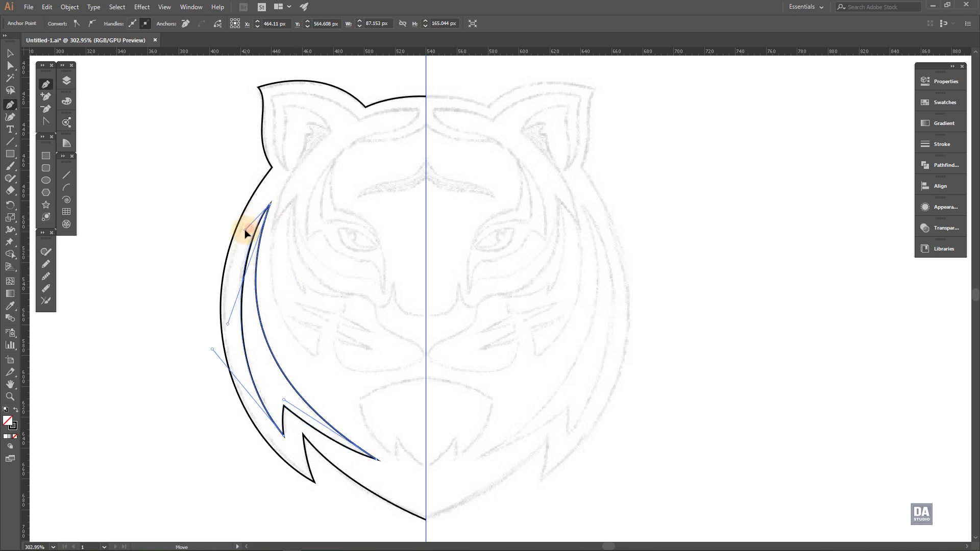
left_click(293, 279, "ctrl")
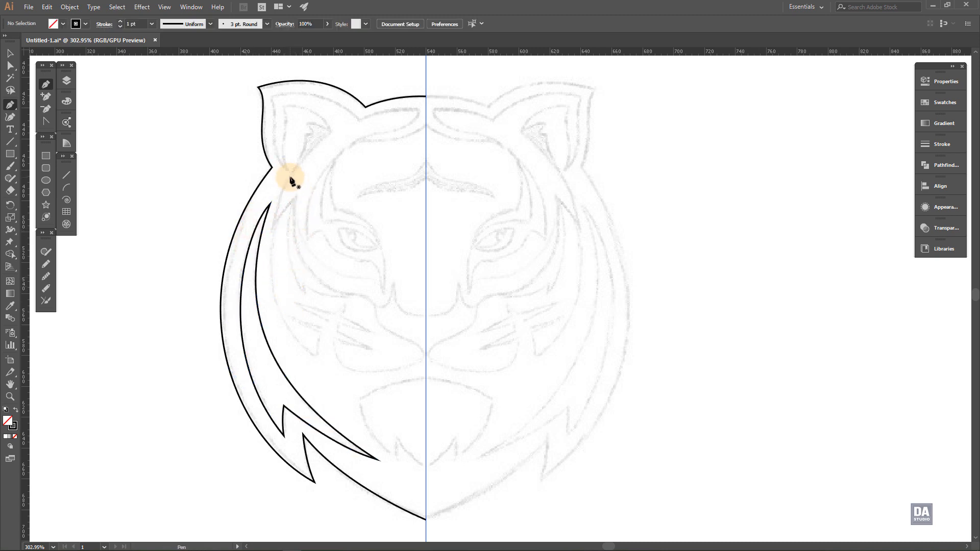
Trace the left half of the chin patch with its pointed notch as an open path starting and ending on the centre guide.
left_click(425, 379)
left_click_drag(359, 398, 314, 419)
left_click(360, 398)
left_click_drag(396, 459, 439, 485)
left_click(396, 459)
left_click_drag(397, 439, 400, 430)
left_click(397, 440)
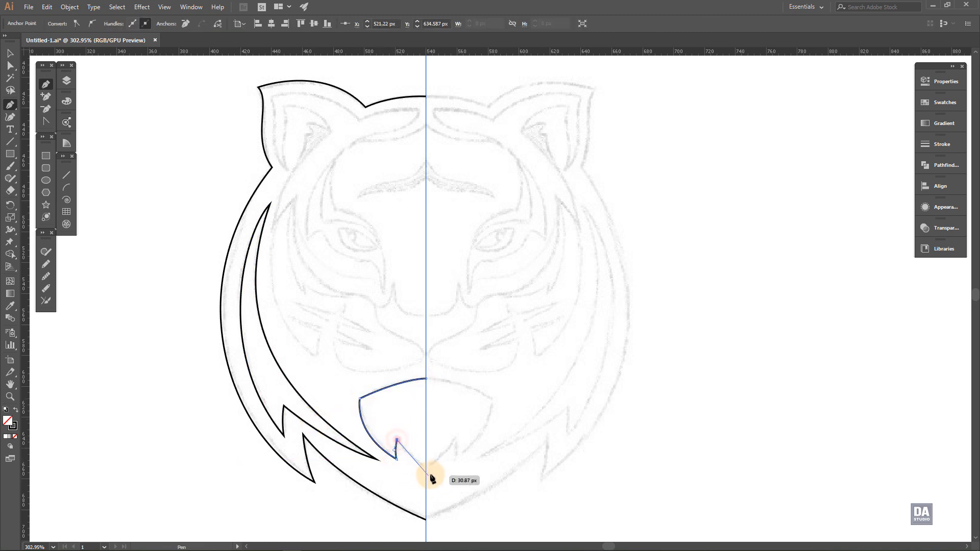
left_click_drag(425, 465, 447, 473)
left_click(439, 485, "ctrl")
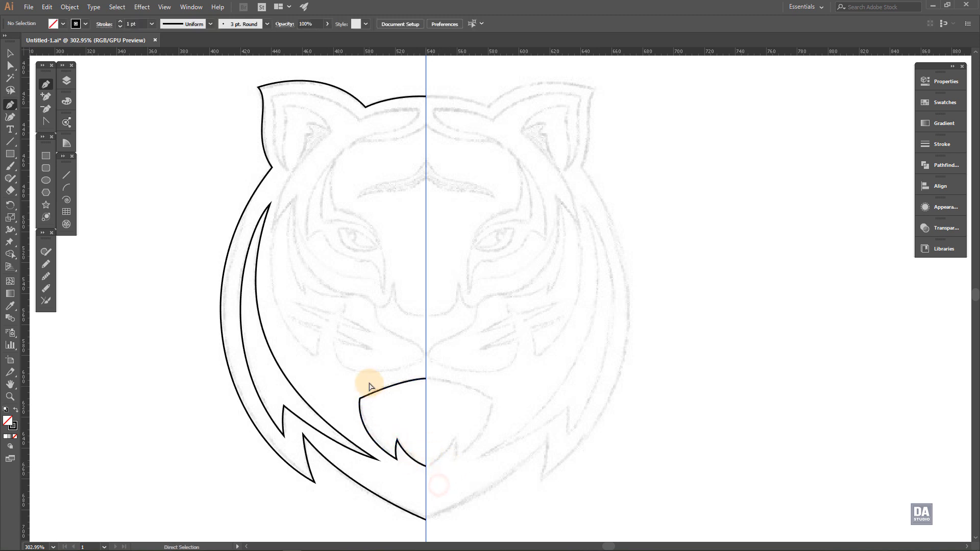
Trace the inner contour of the left ear from its base to the tip and across to the crown corner.
scroll(349, 278, "up", 1)
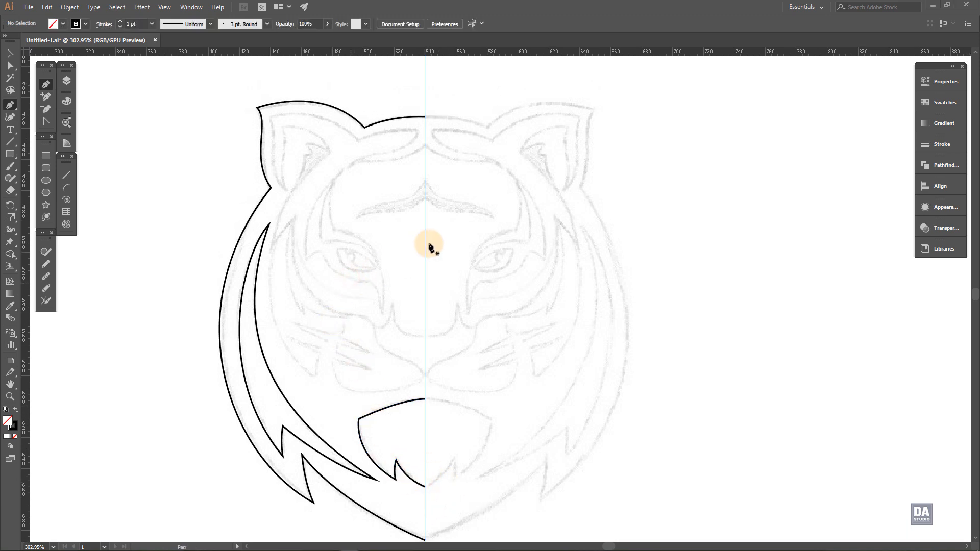
left_click(286, 192)
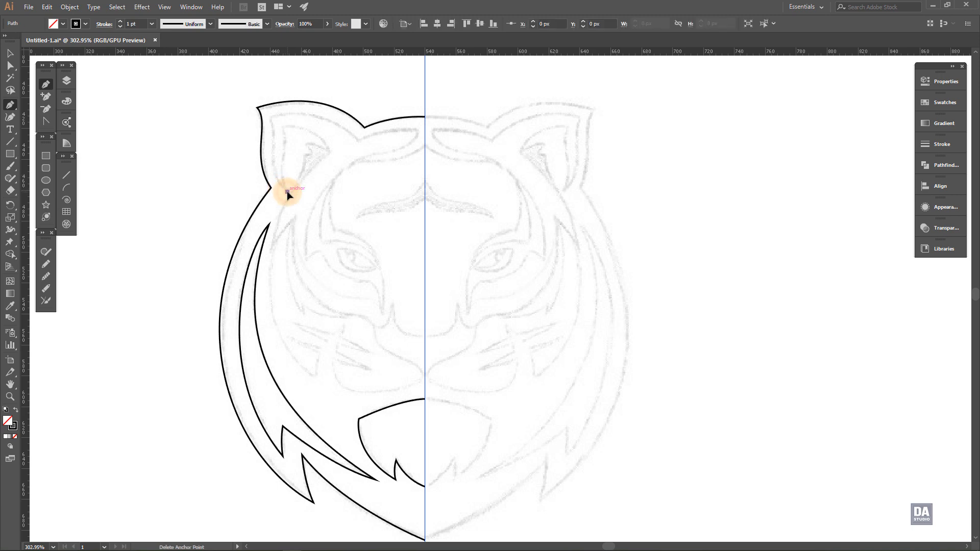
left_click(270, 116)
mouse_move(280, 165)
left_mouse_down()
mouse_move(271, 153)
mouse_move(280, 135)
left_mouse_up()
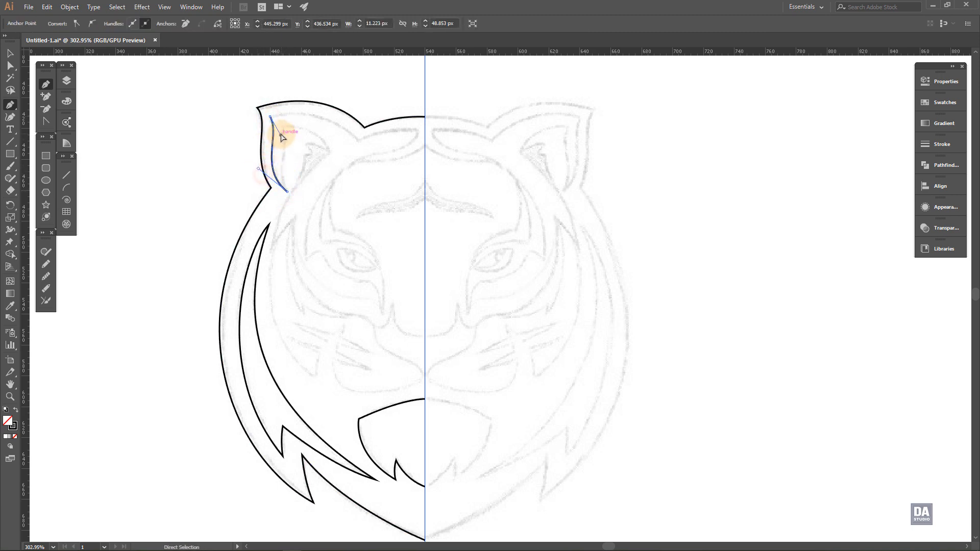
left_click(270, 118)
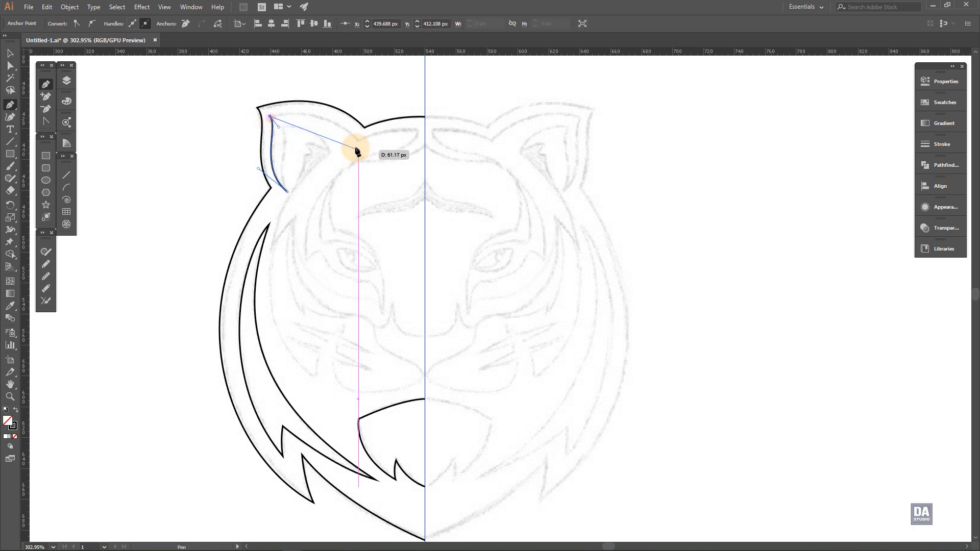
left_click_drag(392, 180, 393, 181)
left_click(359, 141)
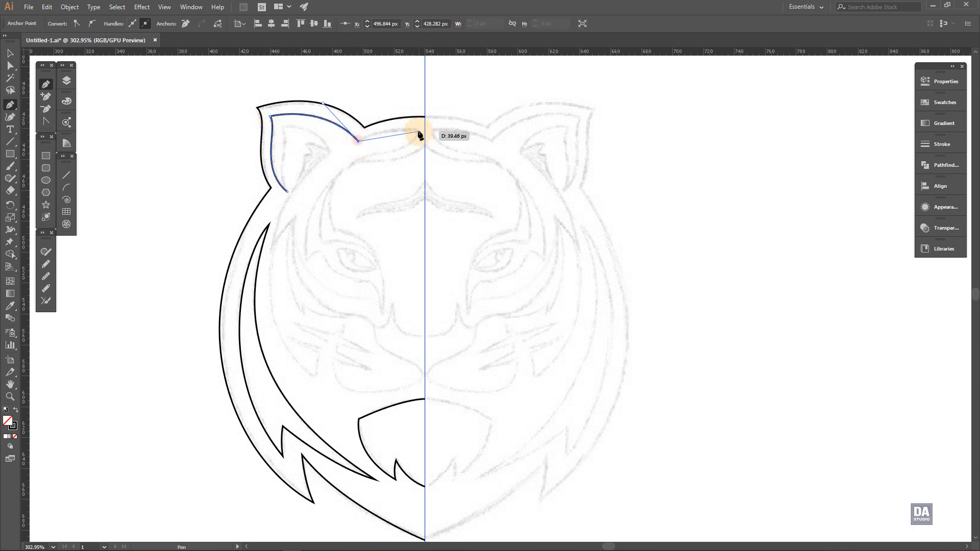
Extend the ear path into the left forehead stripe, looping toward the centre, back to its outer tip and onto the centre guide.
left_click(418, 130)
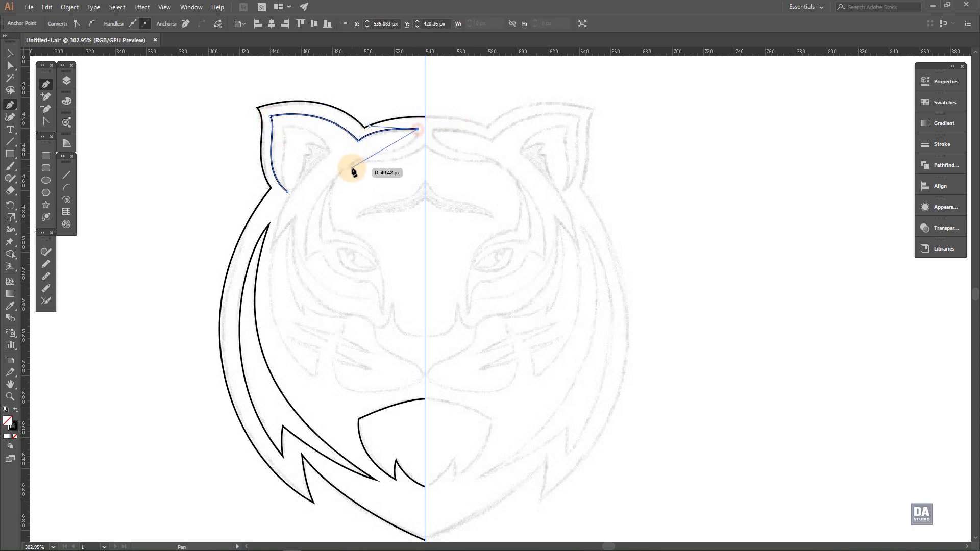
left_click_drag(368, 158, 370, 148)
left_click_drag(419, 116, 417, 161)
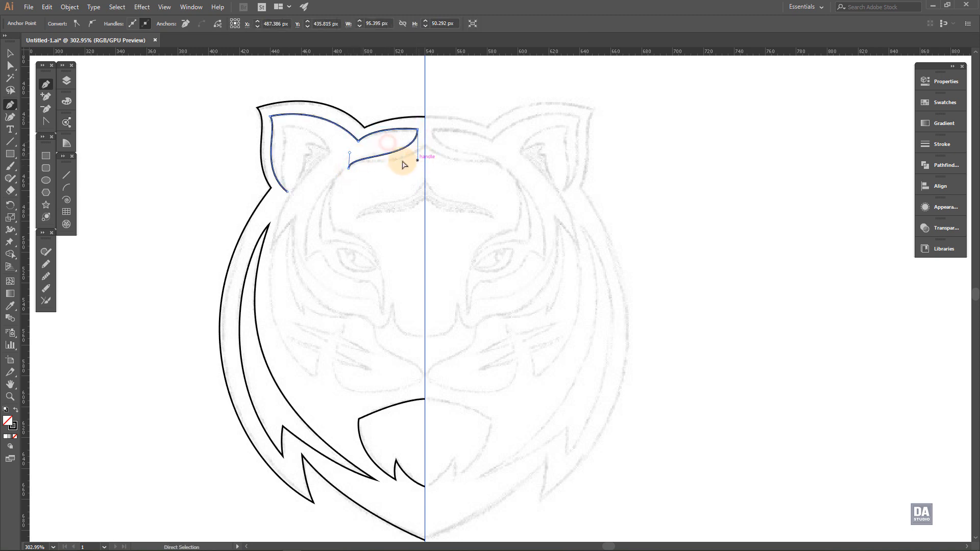
left_click(350, 167)
left_click(425, 145)
left_click_drag(365, 163, 391, 168)
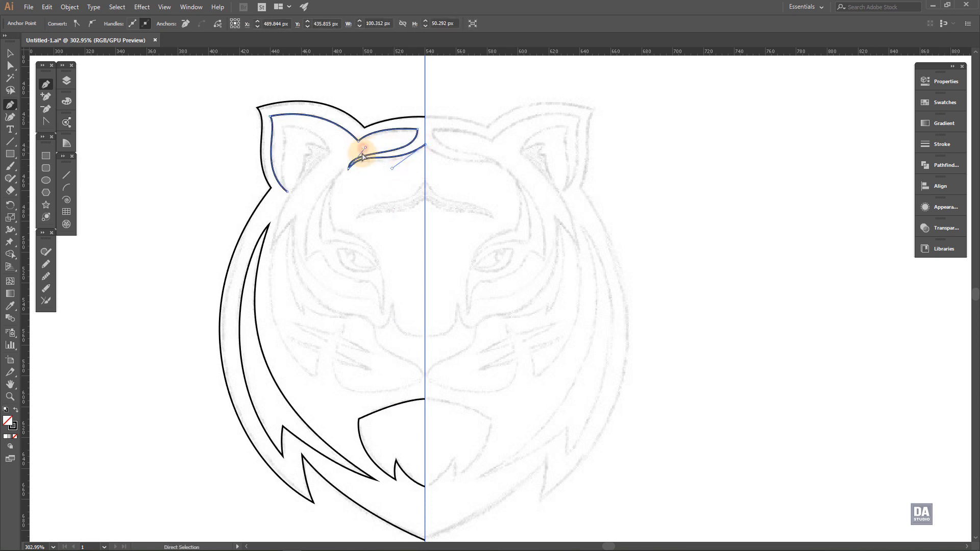
left_click(348, 168)
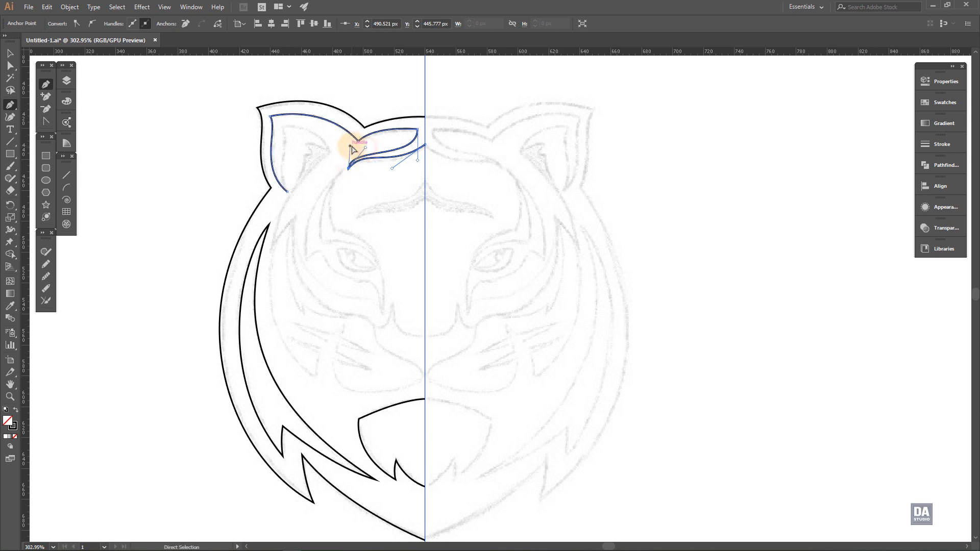
left_click(380, 194)
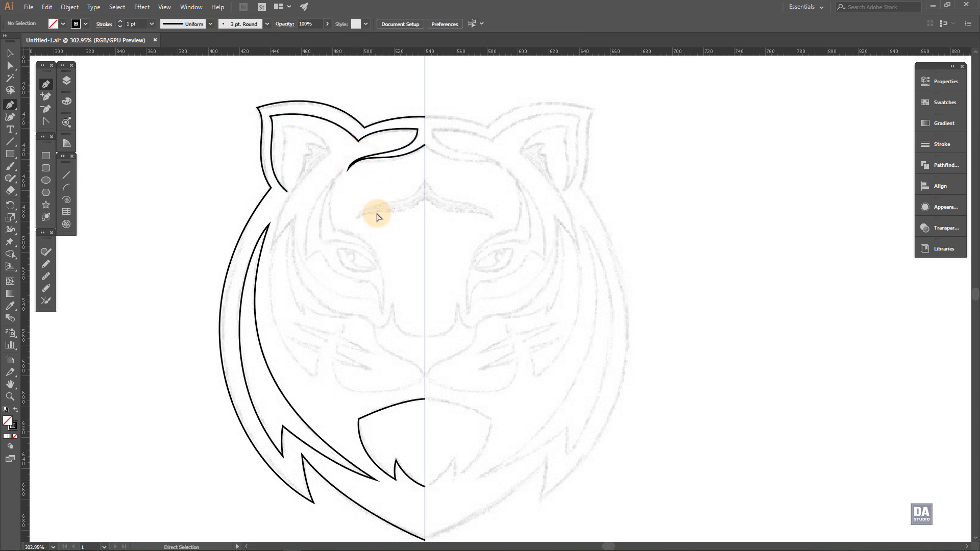
Continue the path from the ear base around the inner ear triangle, adjusting its curve, to the corner beside the forehead.
left_click(287, 192)
left_click_drag(287, 192, 285, 135)
left_click(281, 127)
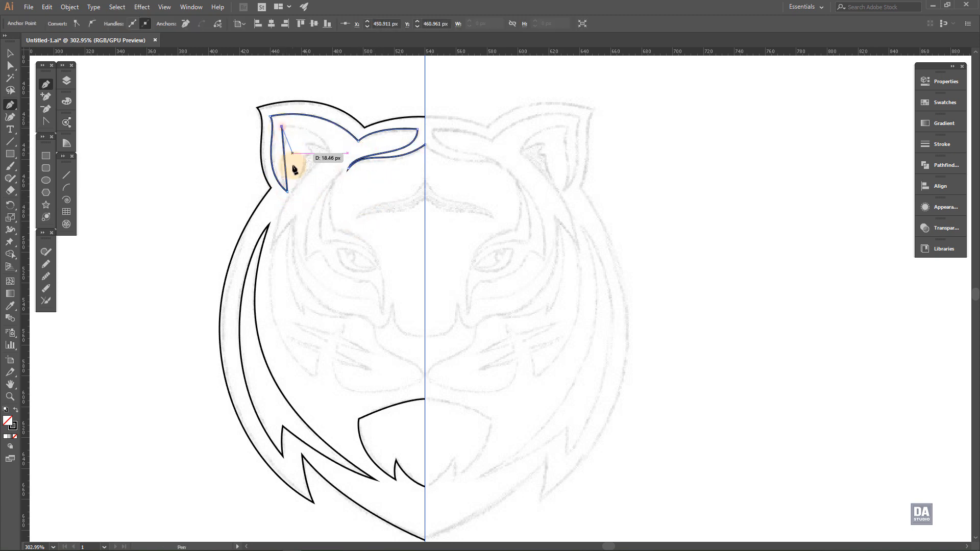
left_click_drag(287, 169, 281, 166)
left_click_drag(278, 149, 343, 187)
left_click(283, 167, "ctrl")
left_click(282, 127)
left_click(329, 153)
Continue the path from the inner ear down to the temple tip, up to the cheek tip, and along the cheek toward the nose.
left_click_drag(270, 253, 259, 316)
left_click_drag(270, 253, 295, 215)
left_click_drag(344, 313, 372, 327)
left_click_drag(367, 306, 391, 319)
left_click(372, 324)
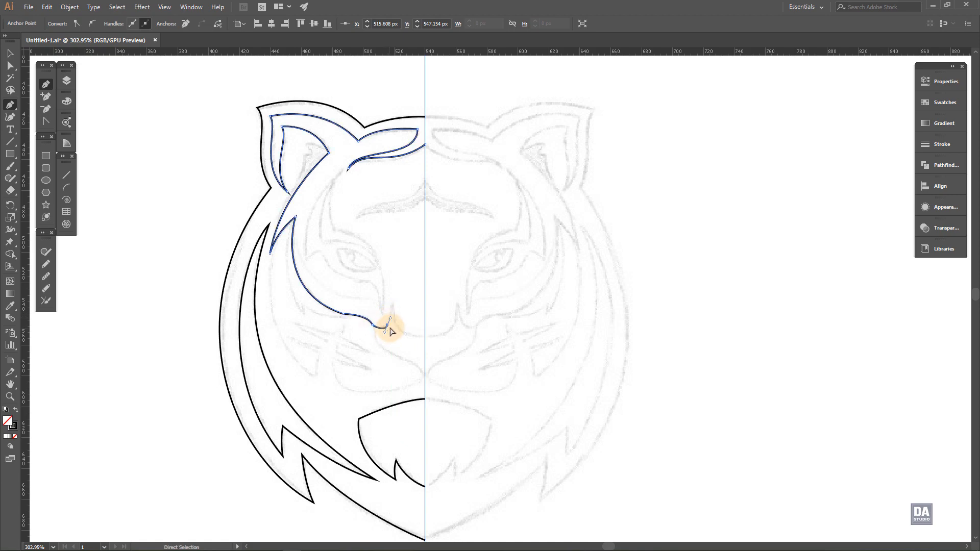
Trace the nostril curve, the pointed nose notch and the left nose bottom, ending the path on the centre guide.
scroll(391, 331, "up", 5)
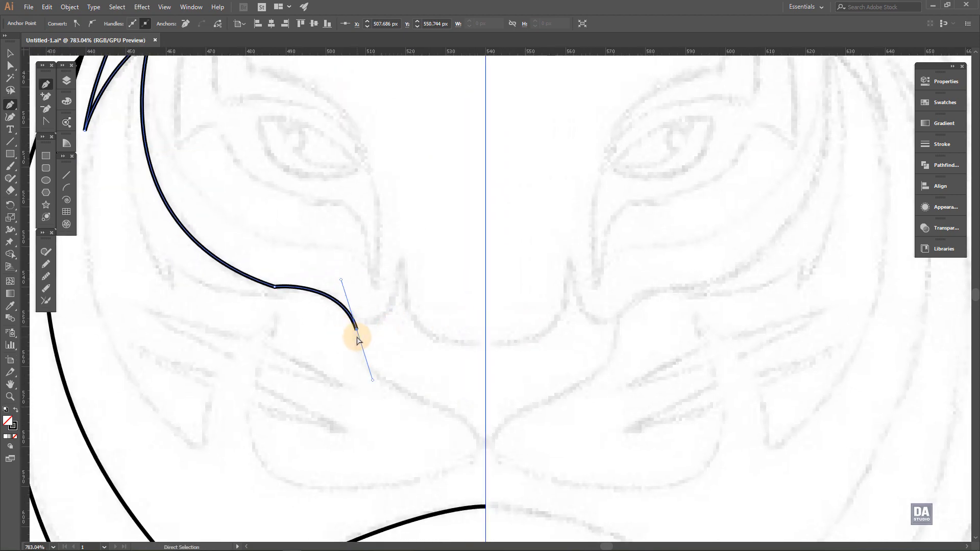
left_click_drag(357, 319, 399, 359)
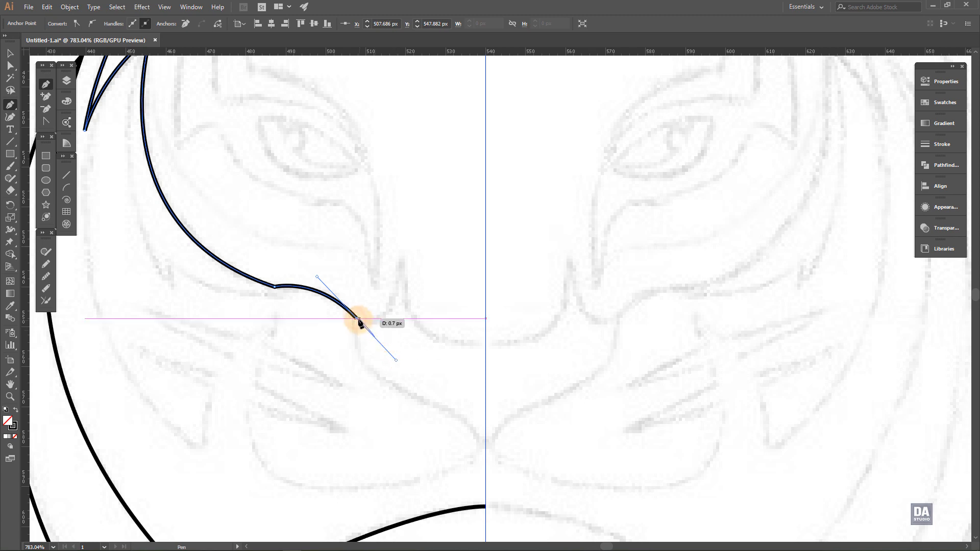
left_click_drag(399, 278, 400, 279)
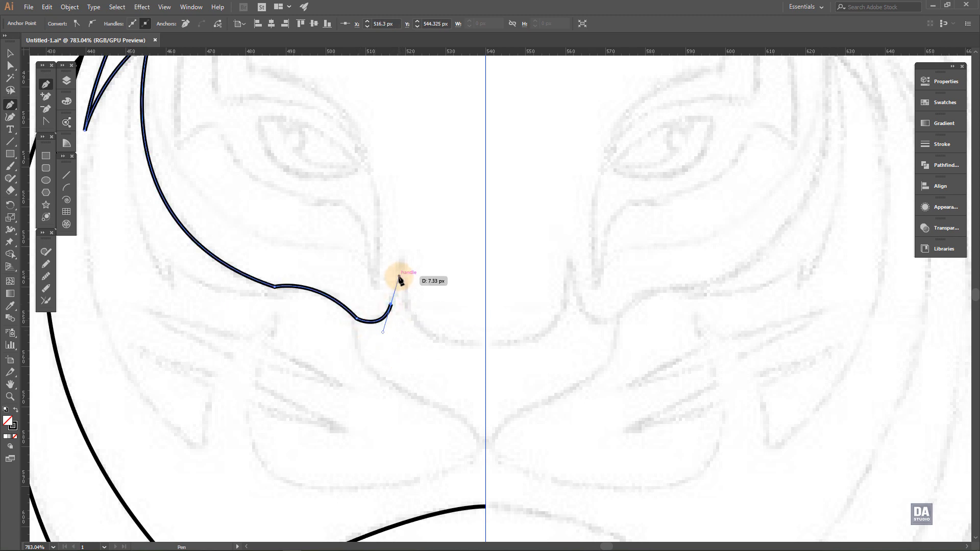
left_click(404, 261)
mouse_move(485, 345)
left_mouse_down()
mouse_move(587, 343)
mouse_move(580, 340)
left_mouse_up()
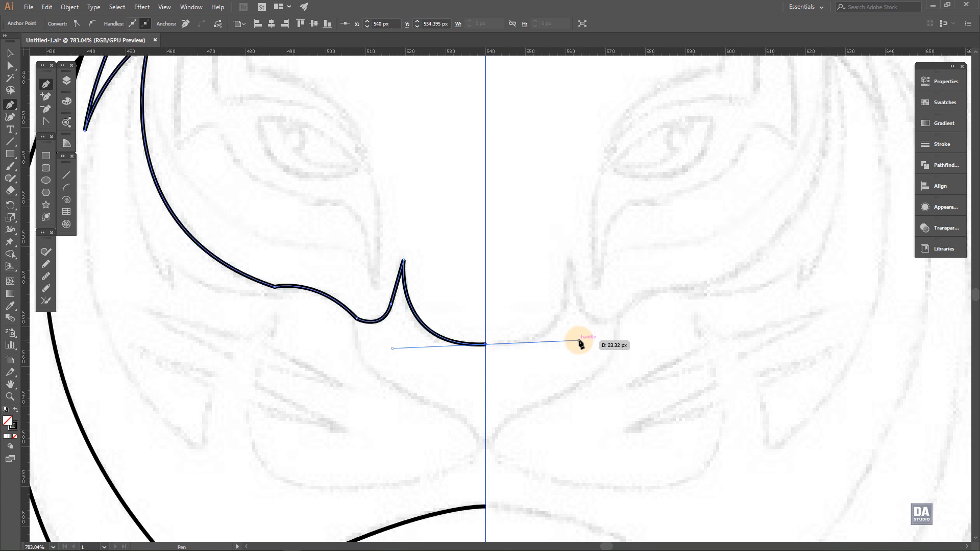
left_click(418, 368, "ctrl")
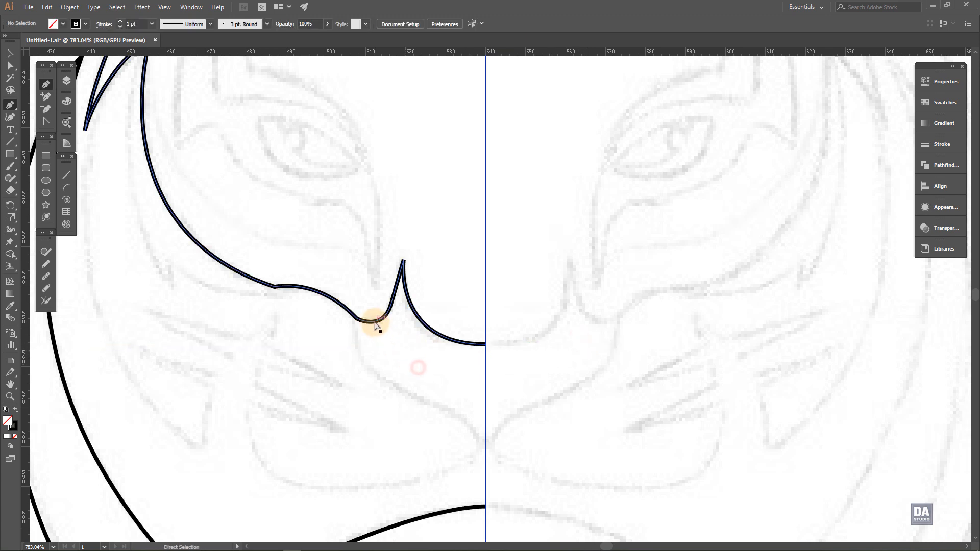
Round the two corner points on the left cheek line beside the nostril into smooth curves.
left_click(356, 320, "ctrl")
left_click_drag(362, 310, 392, 258)
left_click(402, 345, "ctrl")
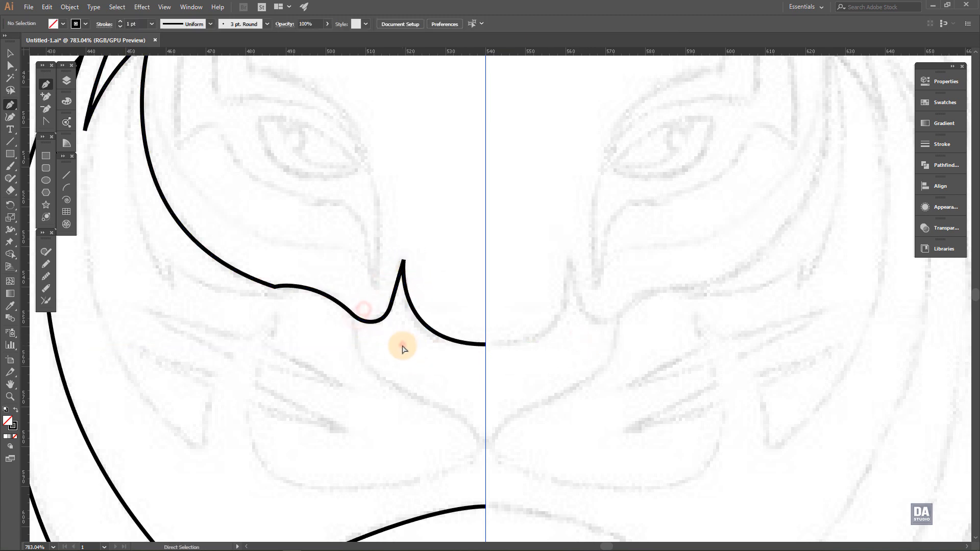
left_click(273, 286, "ctrl")
left_click(310, 319, "ctrl")
left_click_drag(316, 301, 229, 262)
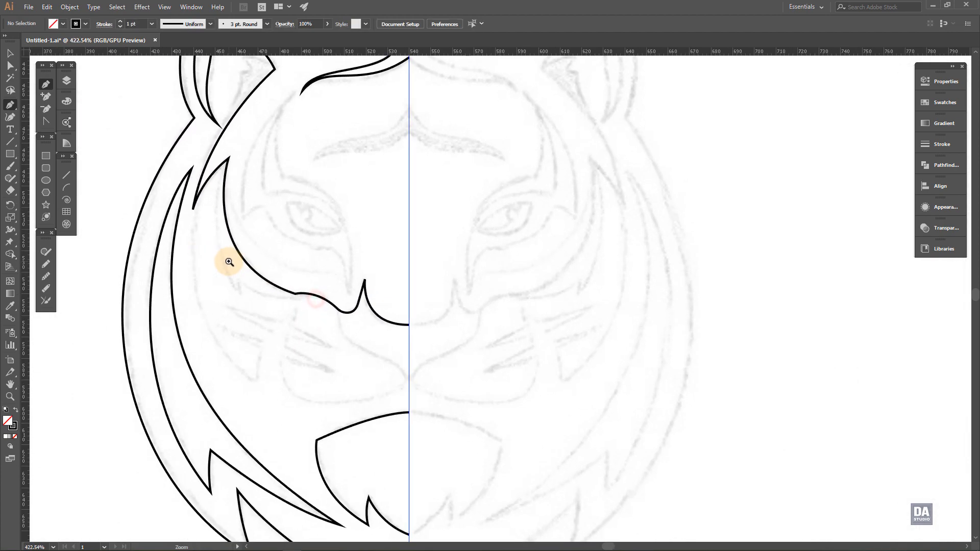
left_click(297, 295, "ctrl")
left_click_drag(297, 284, 327, 194)
left_click(288, 420, "ctrl")
Start the left eye marking by tracing from the outer forehead down to its lower tip and over to the outer eye corner.
left_click_drag(358, 277, 352, 344)
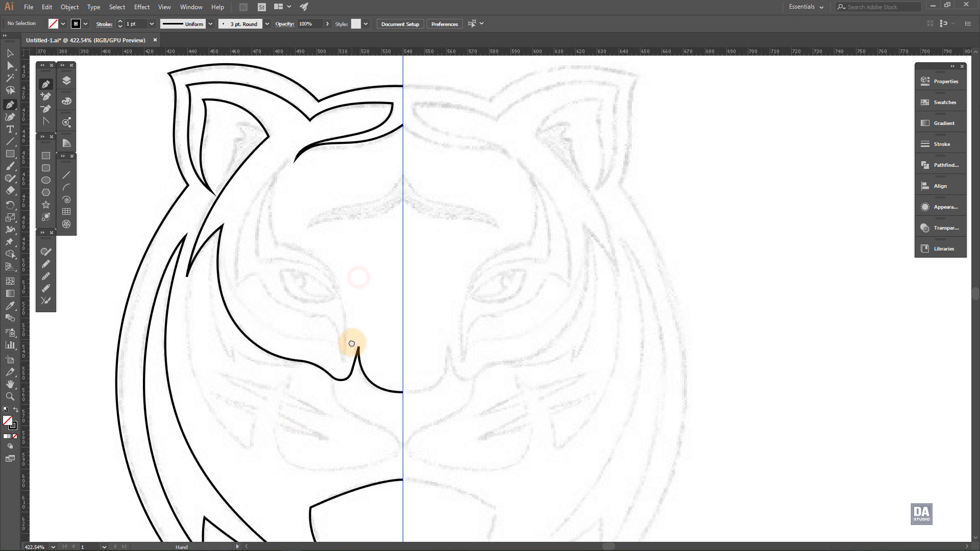
left_click_drag(324, 379, 321, 399)
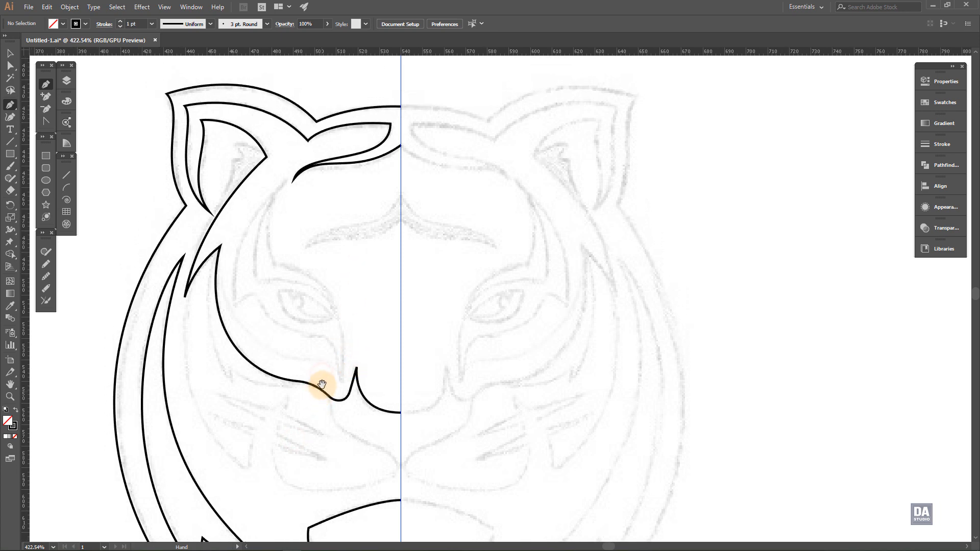
left_click(285, 178)
left_click_drag(234, 307, 238, 401)
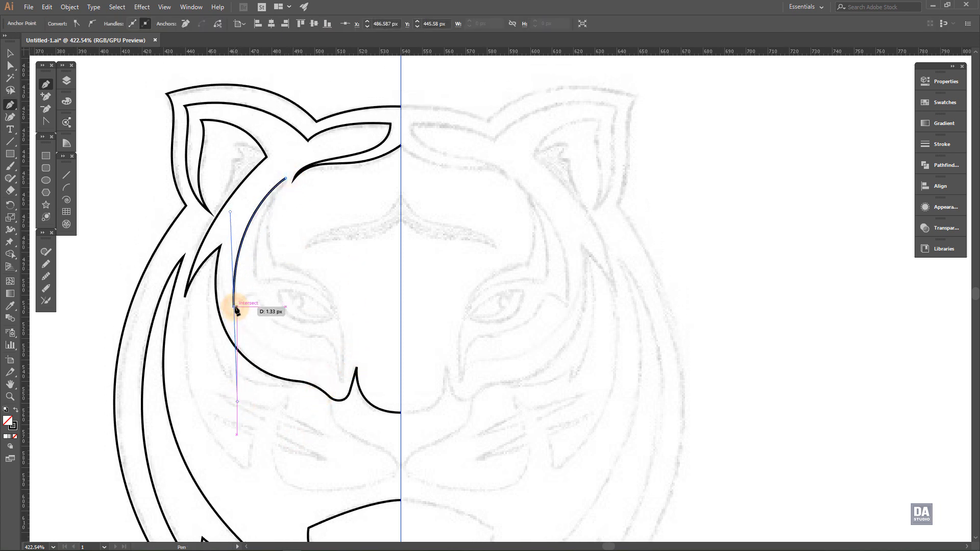
left_click(233, 306)
left_click_drag(260, 297, 269, 321)
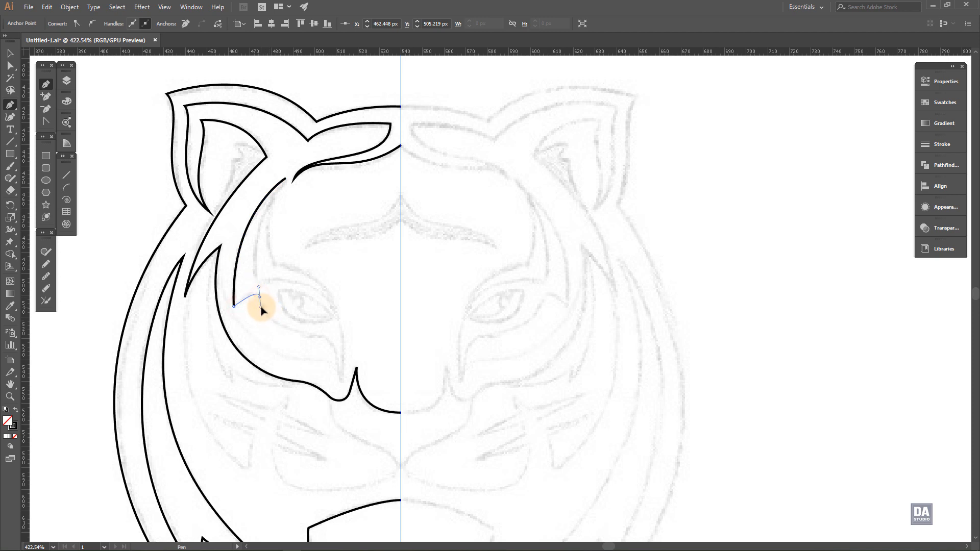
left_click(260, 298)
Continue the left eye marking along its curved lower edge and down to the pointed tip beside the nose.
left_click_drag(310, 336, 356, 343)
left_click(310, 337)
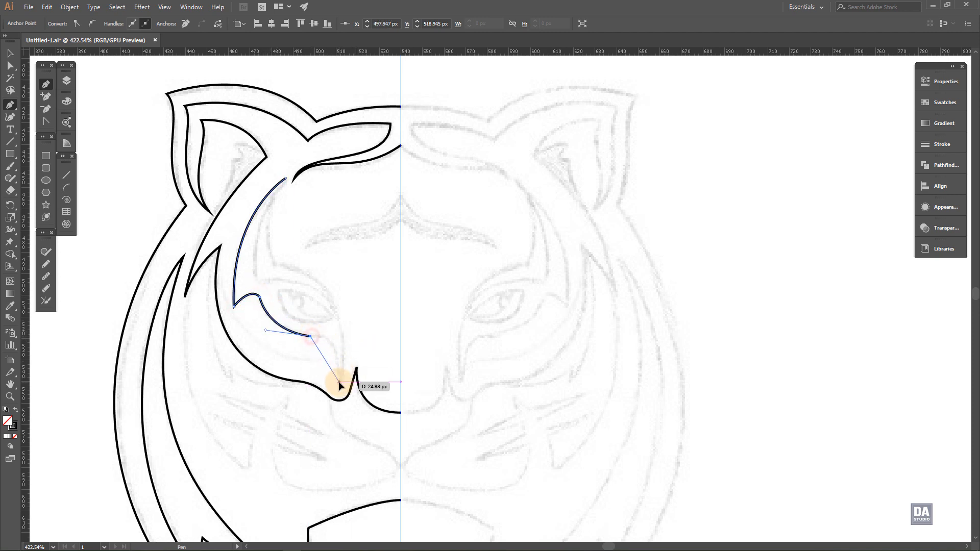
left_click_drag(338, 381, 340, 440)
left_click(338, 381)
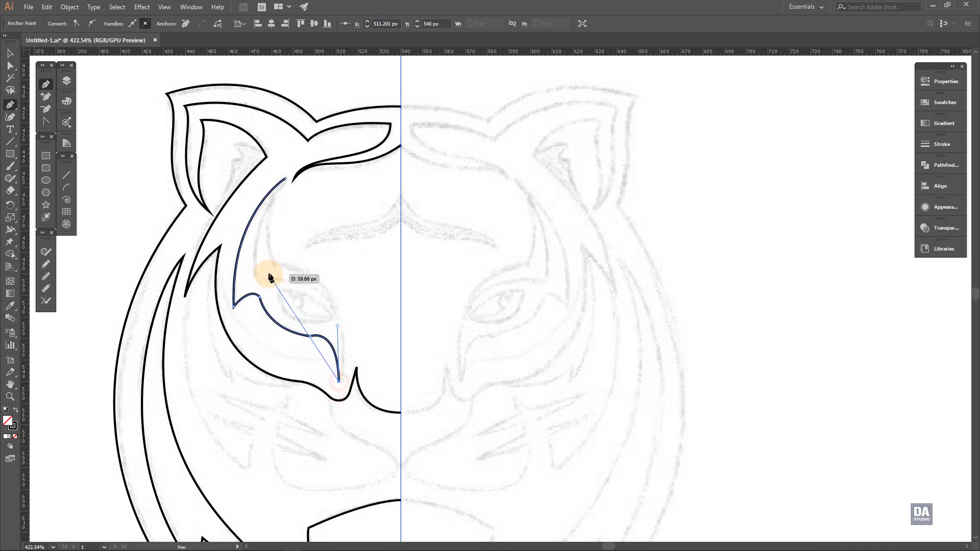
Trace the marking's upper edge over the eyelid to a corner above the outer eye, and close it at the forehead tip.
left_click_drag(275, 265, 174, 243)
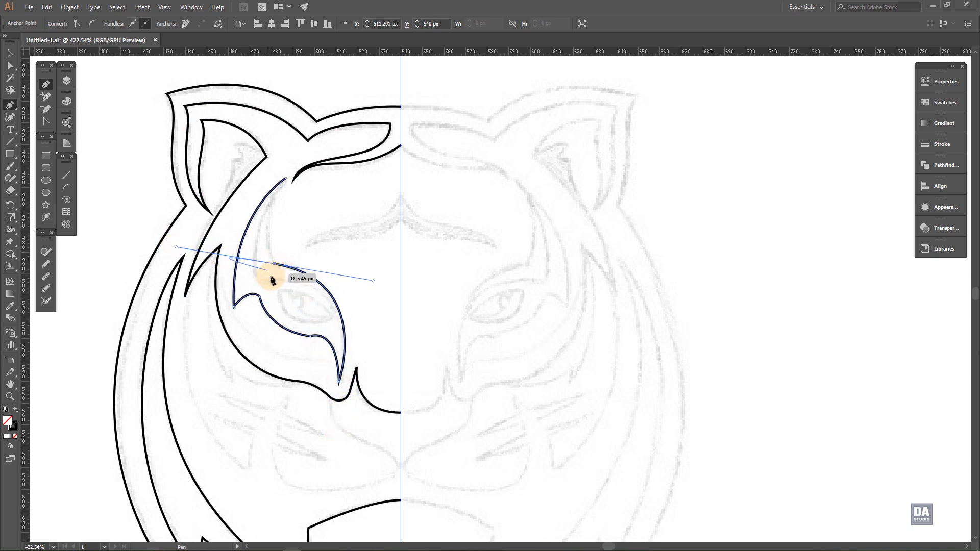
left_click_drag(275, 264, 283, 276)
left_click_drag(380, 294, 375, 285)
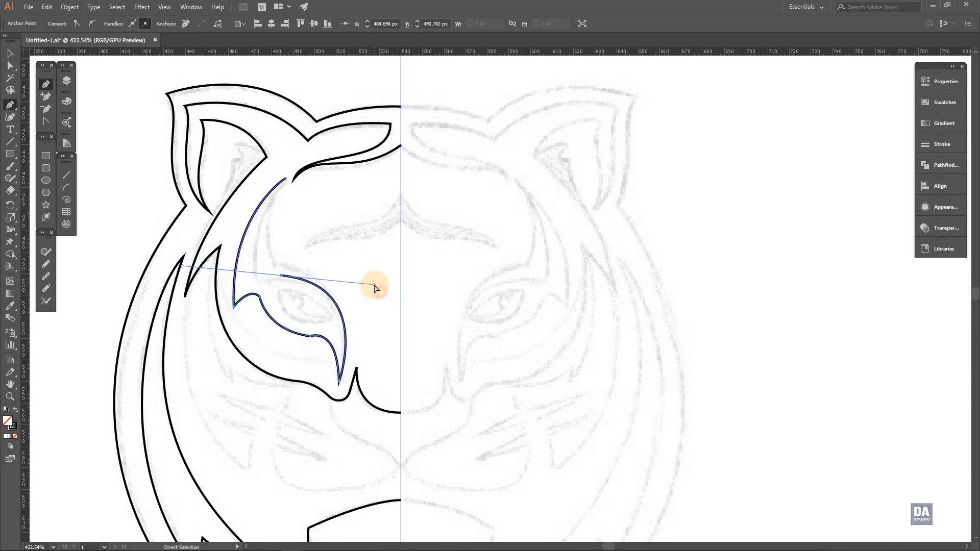
mouse_move(282, 278)
left_mouse_down()
mouse_move(257, 280)
mouse_move(253, 260)
mouse_move(281, 276)
mouse_move(251, 279)
mouse_move(295, 274)
mouse_move(289, 189)
mouse_move(317, 153)
left_mouse_up()
left_click(259, 275)
left_click_drag(338, 380, 324, 324)
left_click_drag(255, 279, 368, 260)
left_click_drag(256, 280, 256, 282)
left_click(284, 178)
left_click(338, 270, "ctrl")
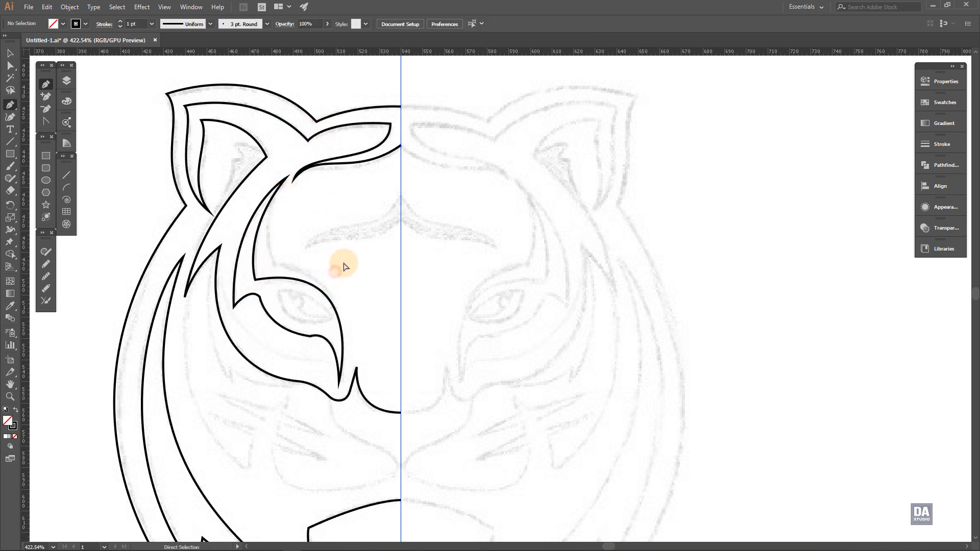
Trace the almond-shaped outline of the left eye inside the marking, curving both the lower and upper edges.
left_click(276, 291)
left_click_drag(332, 317, 355, 352)
left_click(331, 316)
left_click_drag(276, 291, 265, 246)
left_click(372, 304, "ctrl")
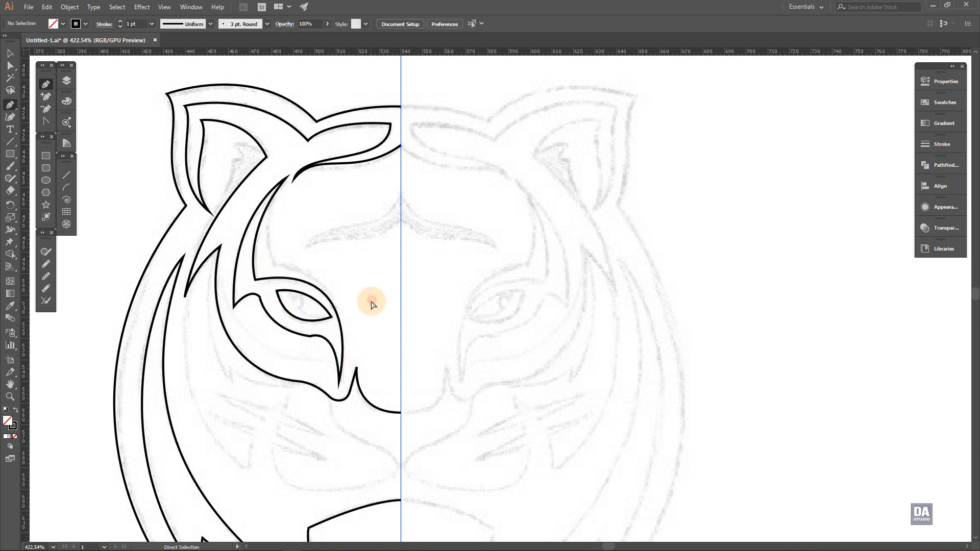
Draw a smaller curved almond shape inside the left eye outline, meeting it at the inner eye corner.
left_click(263, 317)
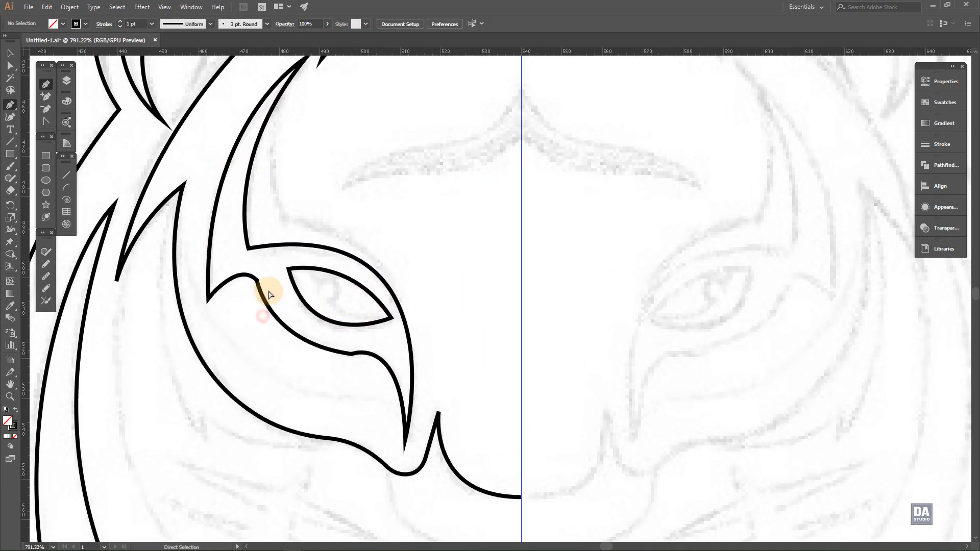
left_click(302, 273)
left_click_drag(389, 318, 465, 314)
left_click_drag(304, 273, 236, 271)
left_click(479, 329, "ctrl")
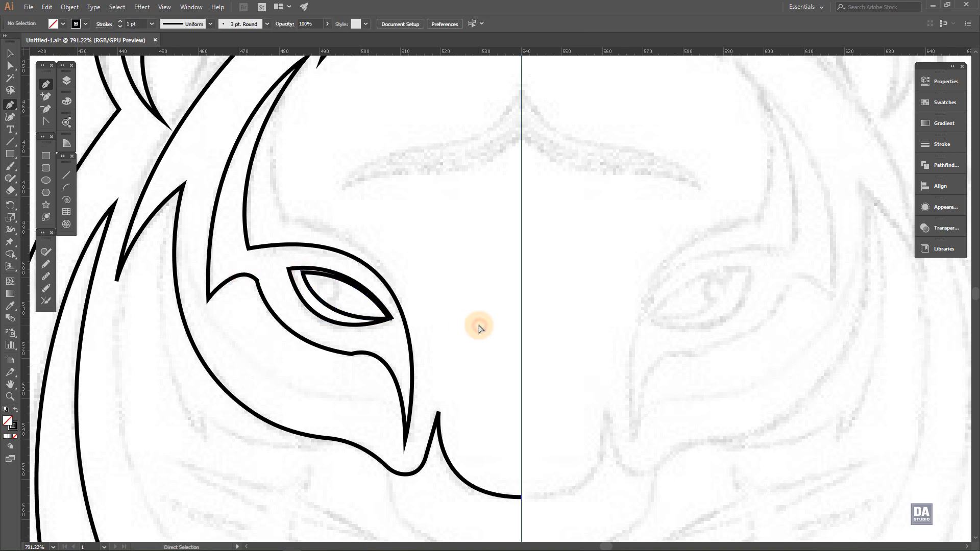
Draw a small circle with the Ellipse tool as the pupil in the outer half of the left eye.
scroll(317, 293, "up", 2)
key("l")
mouse_move(320, 288)
left_mouse_down()
mouse_move(343, 309)
mouse_move(324, 291)
left_mouse_up()
key("v")
left_click(493, 333)
Trace the left cheek shape with the Pen tool from the temple down to its lower tip and out to the lower outer whisker point.
left_click_drag(431, 347, 239, 280)
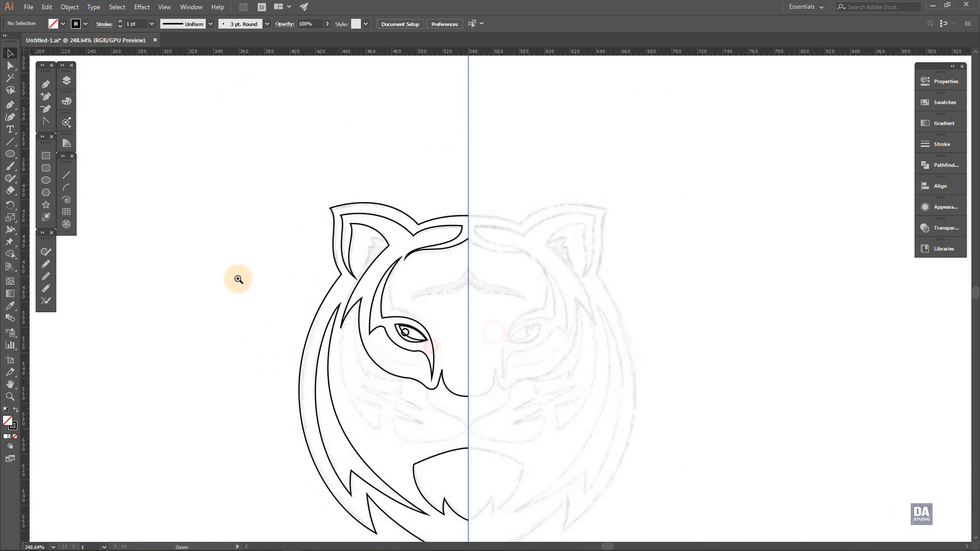
left_click_drag(481, 434, 425, 337)
left_click_drag(325, 288, 402, 293)
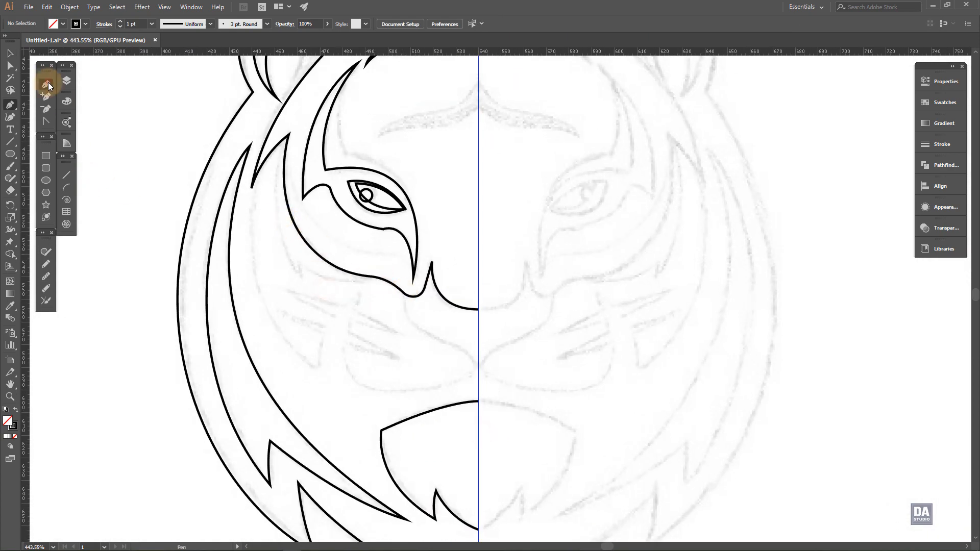
left_click_drag(234, 283, 295, 281)
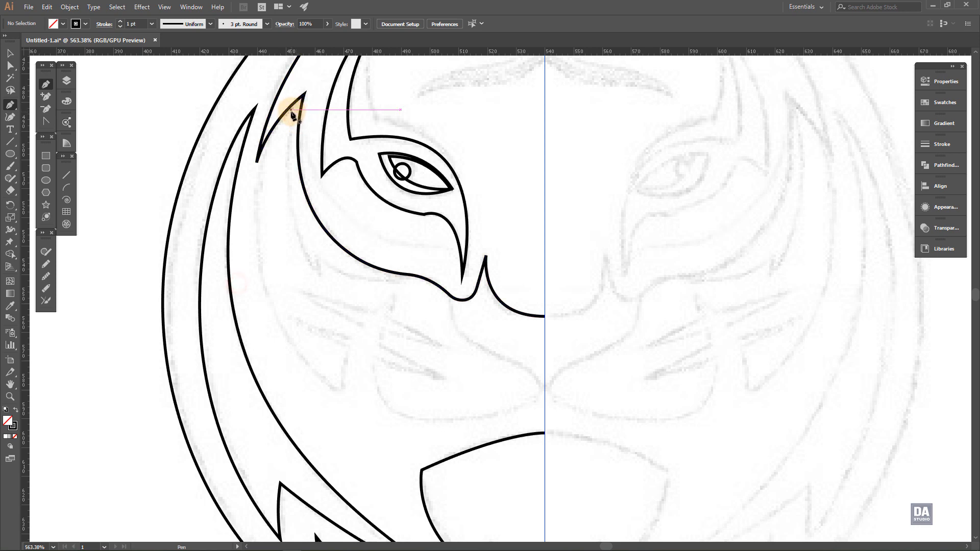
left_click(291, 114)
left_click_drag(339, 393, 485, 526)
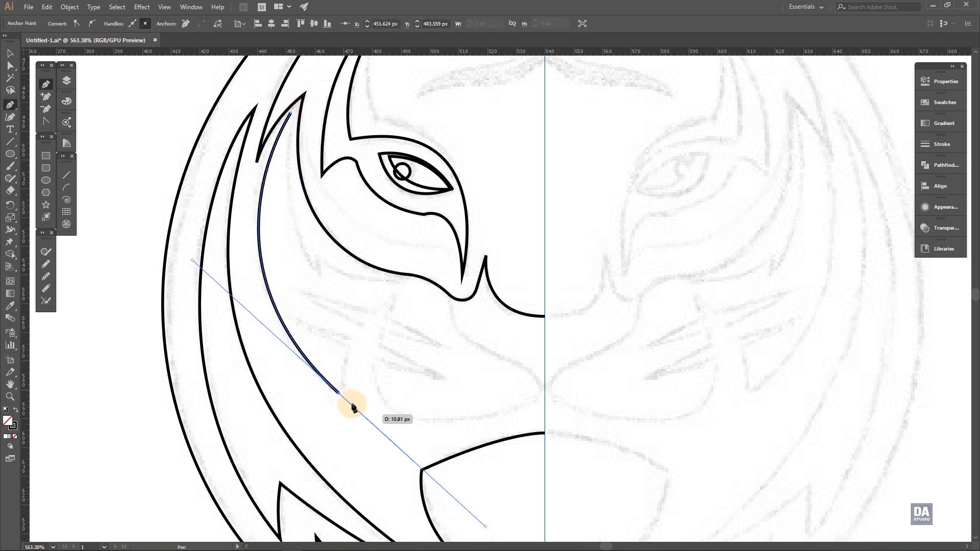
left_click(349, 347)
left_click_drag(296, 321, 281, 313)
left_click(296, 320)
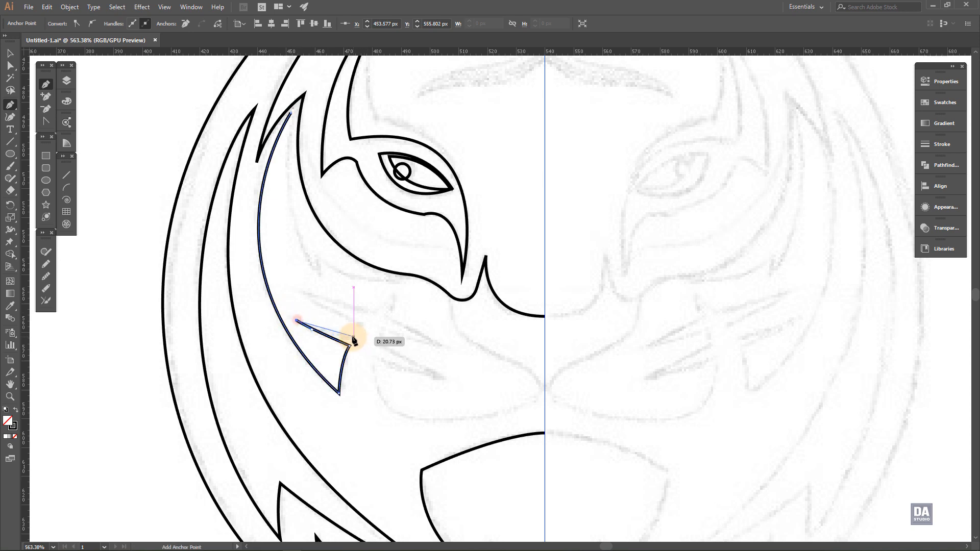
Continue the cheek path around the upper outer whisker spike and up to the pointed peak between the whiskers.
left_click(354, 337)
left_click(361, 323)
left_click(300, 294)
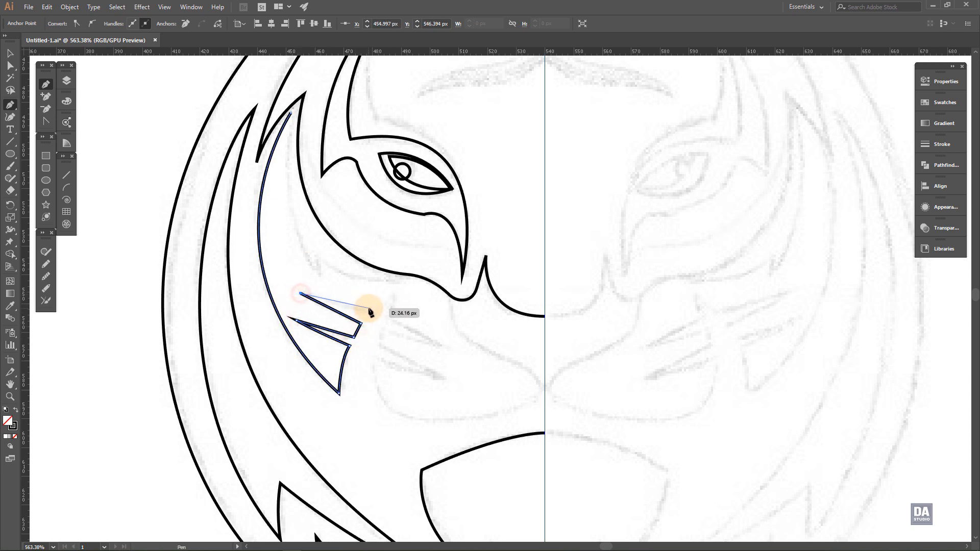
left_click(372, 311)
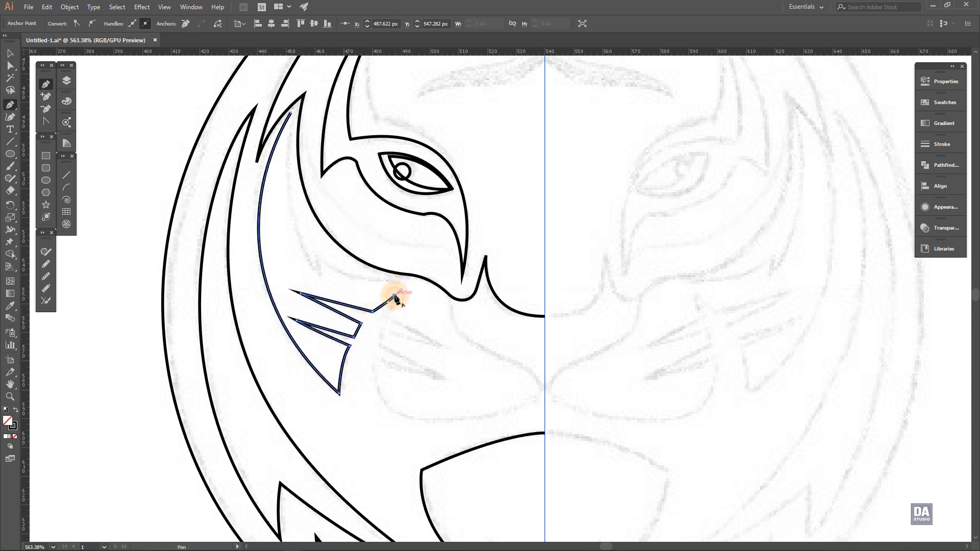
left_click(393, 296)
Trace the two inner whisker spikes pointing toward the muzzle, ending at the start of the muzzle curve.
left_click(389, 317)
left_click(441, 346)
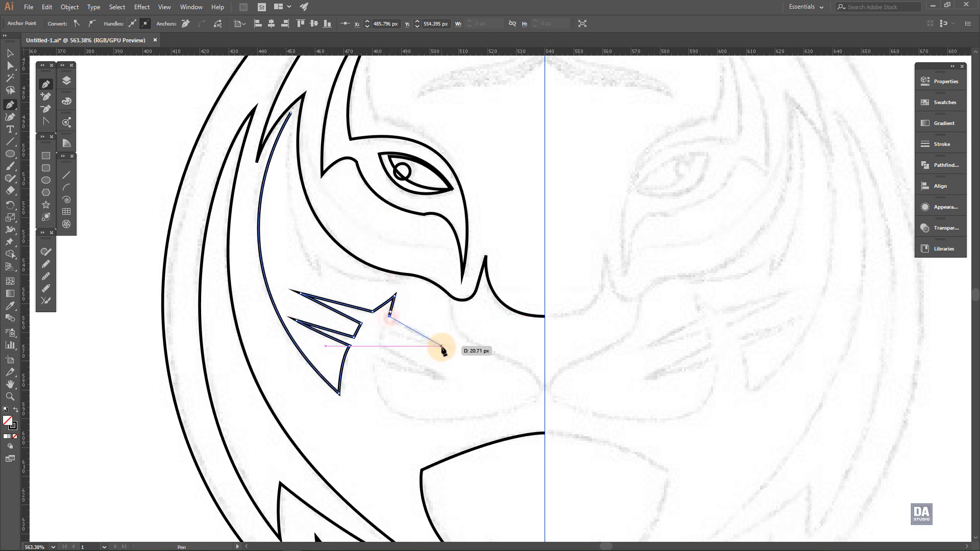
left_click_drag(382, 346, 384, 352)
left_click(382, 346)
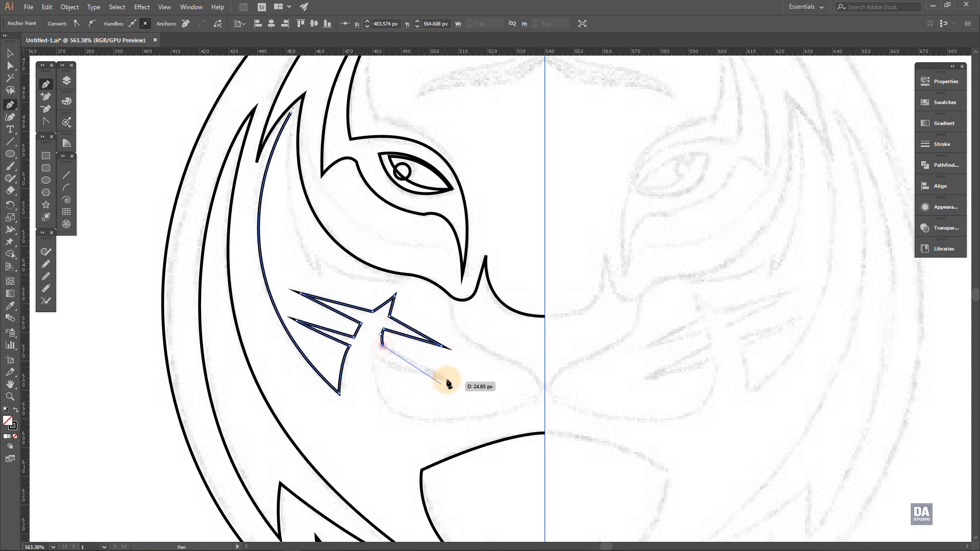
left_click(445, 379)
left_click(376, 357)
left_click(376, 357)
Trace the underside of the left muzzle to its tip near the centre guide and curve back onto its upper edge.
left_click_drag(406, 415, 443, 421)
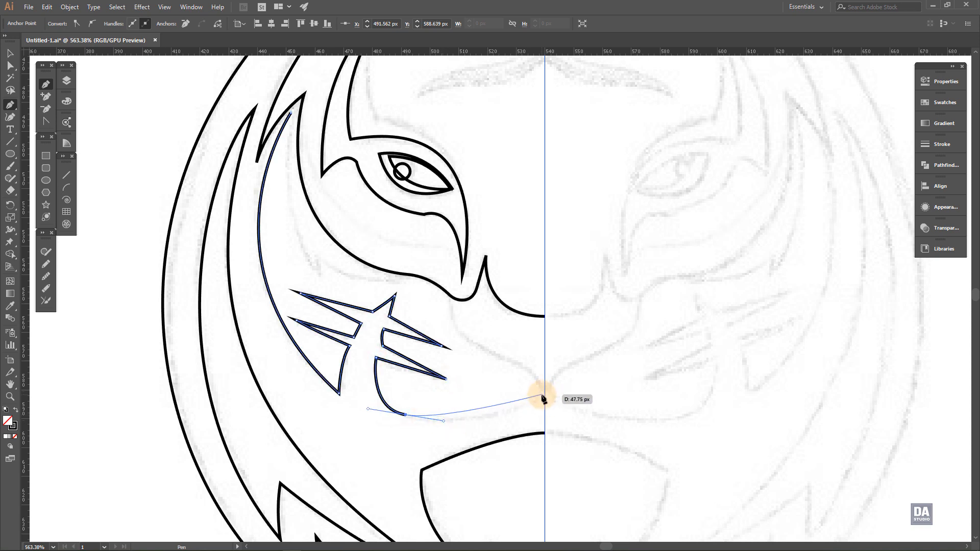
left_click_drag(543, 397, 571, 371)
left_click(540, 395)
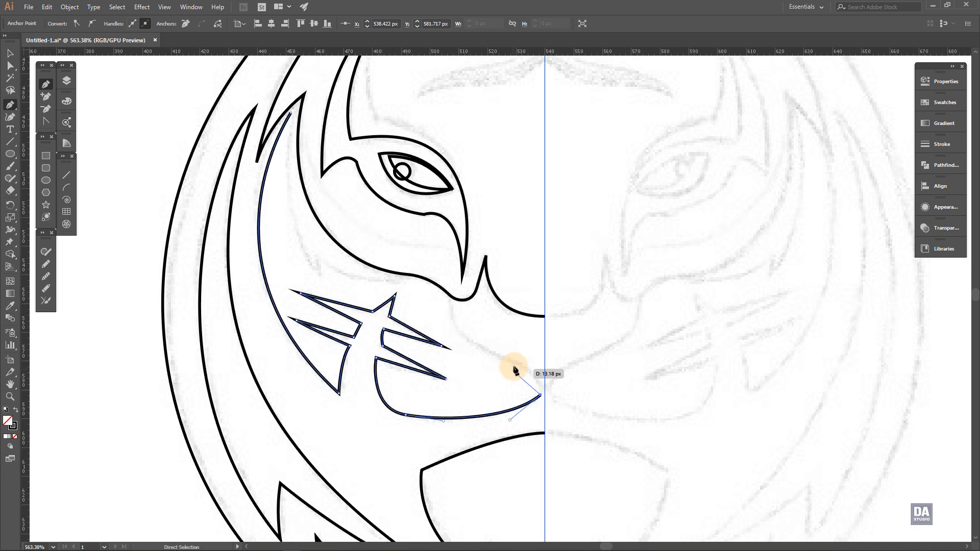
left_click_drag(508, 361, 474, 353)
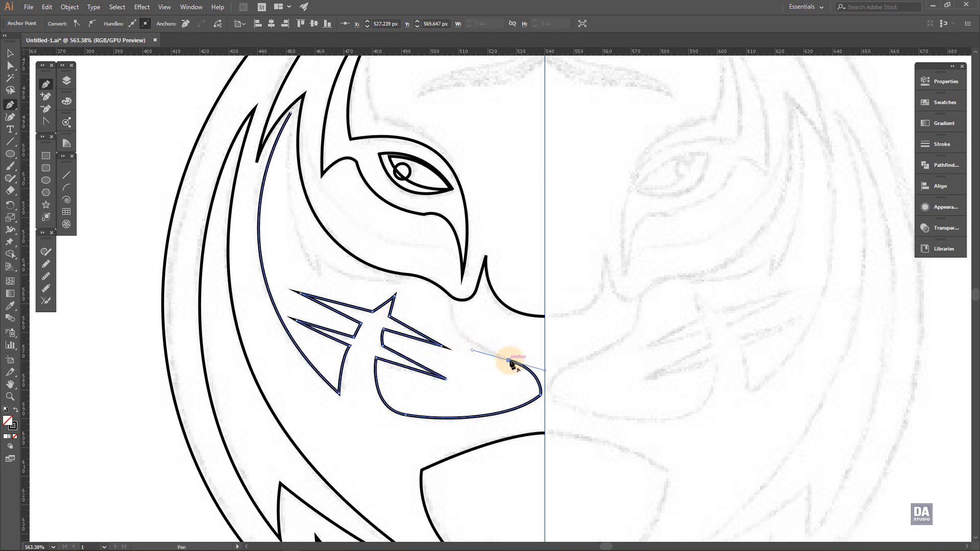
left_click(508, 361)
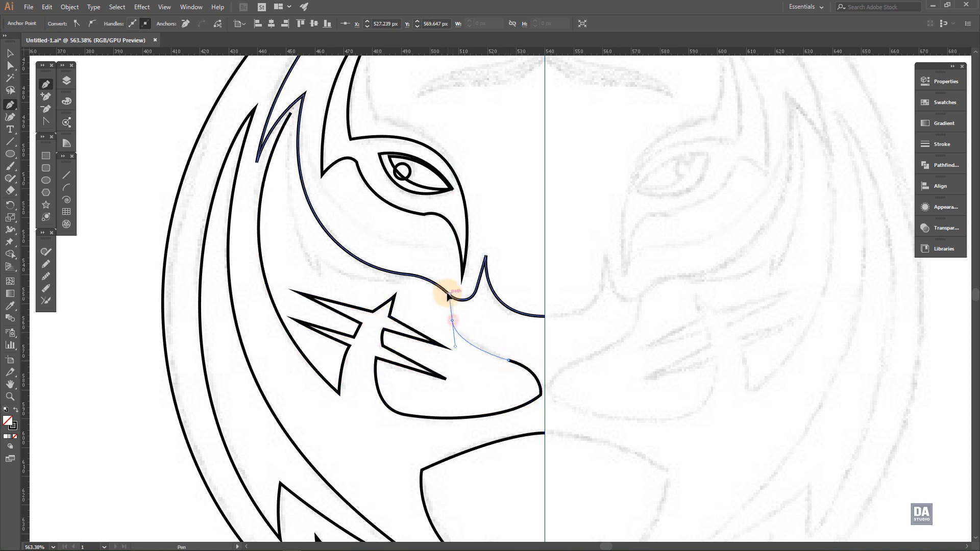
Continue the path up beside the nostril and along the cheek to the notch, closing it at the temple tip.
left_click_drag(452, 320, 283, 230)
left_click(405, 279)
left_click(317, 258)
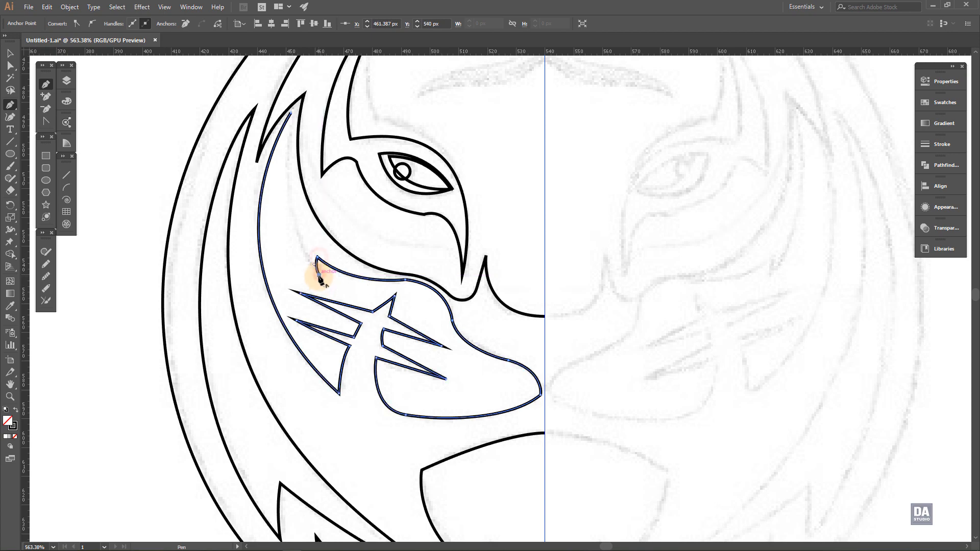
left_click_drag(318, 274, 284, 91)
scroll(306, 98, "up", 3)
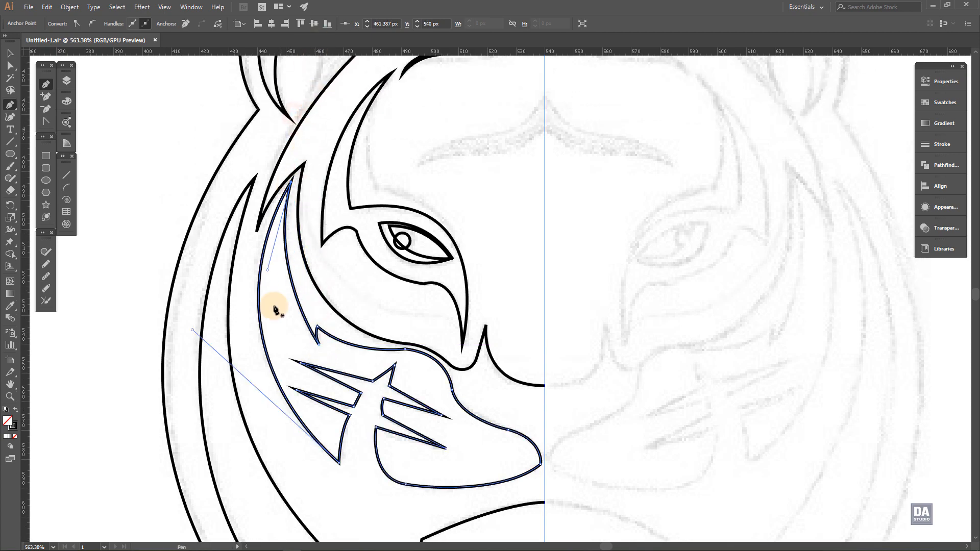
Round the corner points along the cheek and muzzle path, including below the nostril and at the muzzle tip.
left_click(519, 401, "ctrl")
scroll(518, 401, "up", 3)
left_click(384, 311, "ctrl")
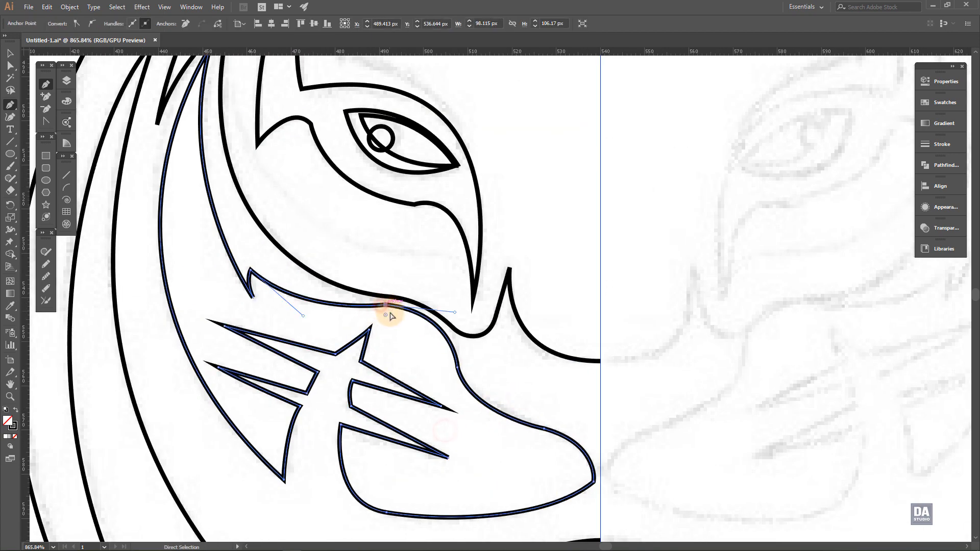
left_click(468, 365, "ctrl")
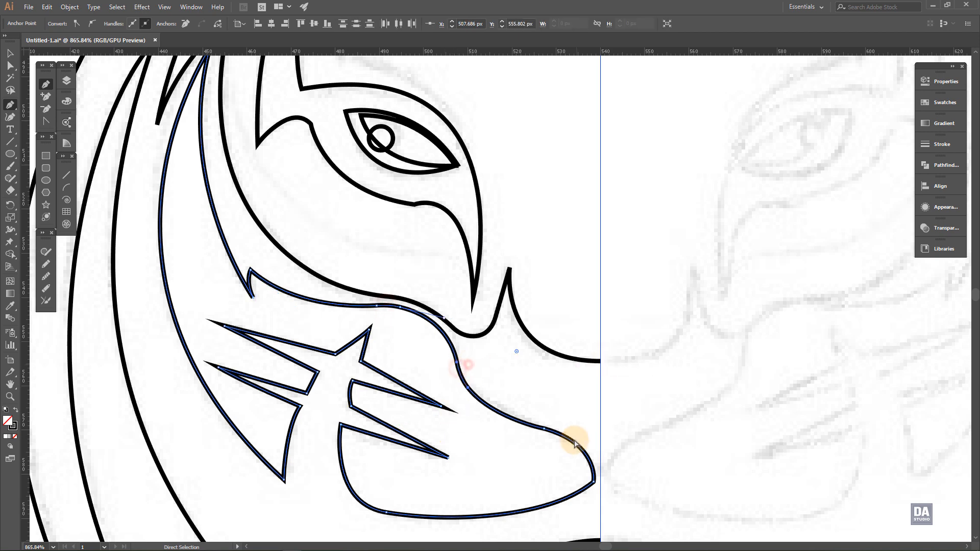
left_click_drag(449, 547, 567, 477)
left_click(510, 480, "ctrl")
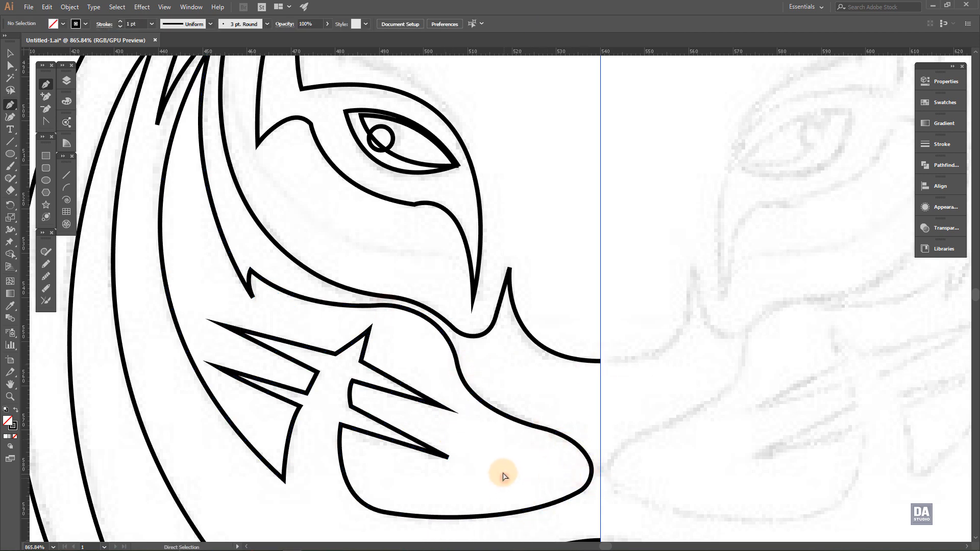
Trace the upper edge of the left forehead stripe from its outer tip to the centre guide as an S-curve.
left_click_drag(483, 456, 316, 403)
left_click_drag(531, 488, 442, 397)
left_click_drag(361, 207, 354, 273)
left_click(274, 288)
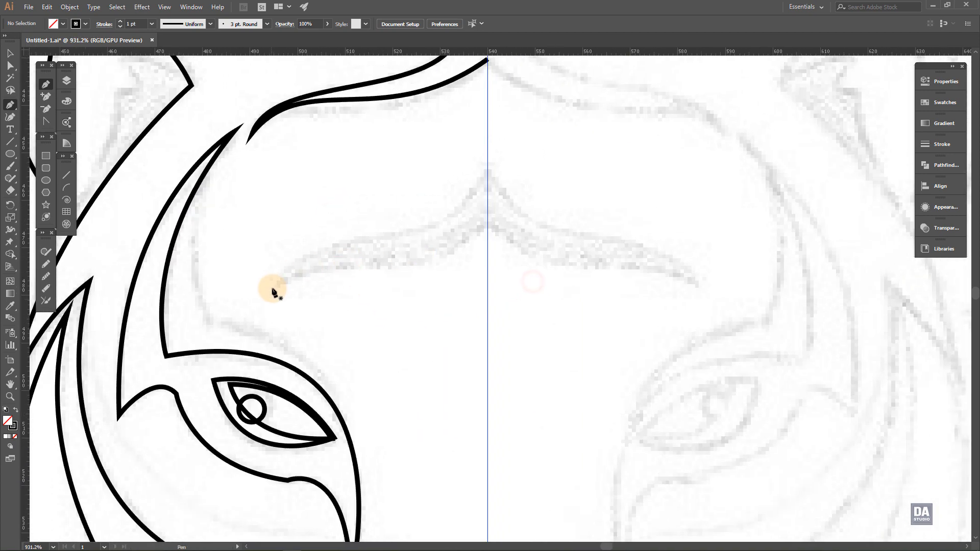
left_click(487, 168)
left_click_drag(308, 268, 460, 255)
left_click_drag(277, 240, 281, 210)
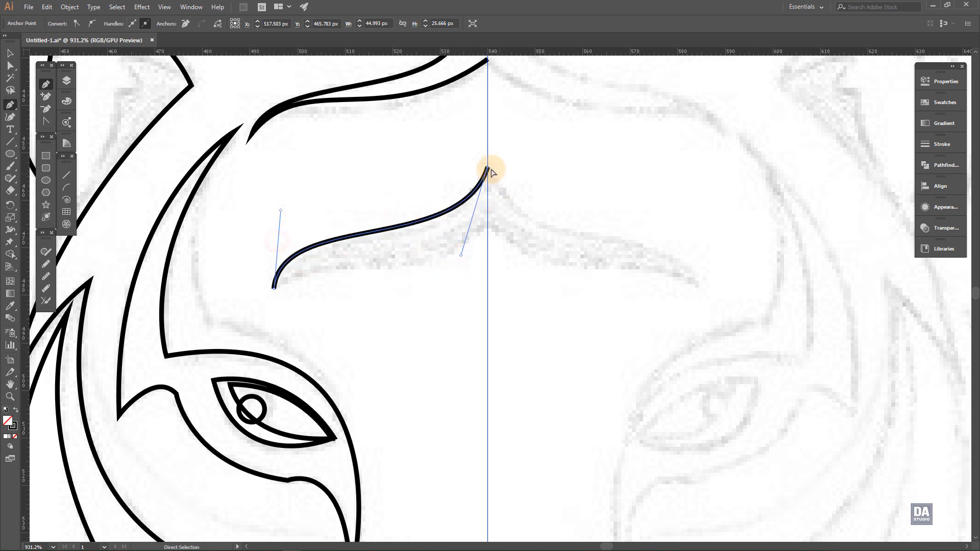
Trace the forehead stripe's lower edge from the outer tip to the centre guide and bend it to follow the sketch.
left_click(274, 288)
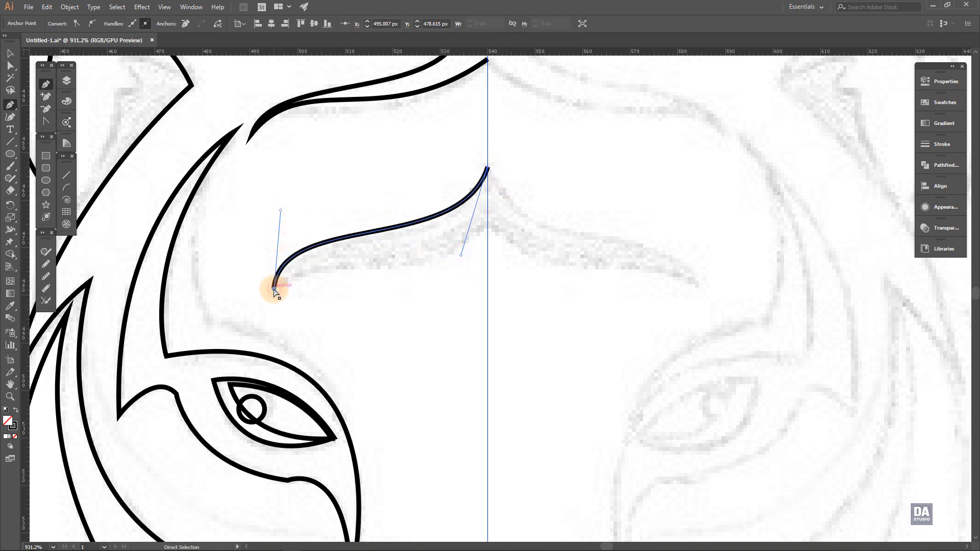
left_click(274, 289)
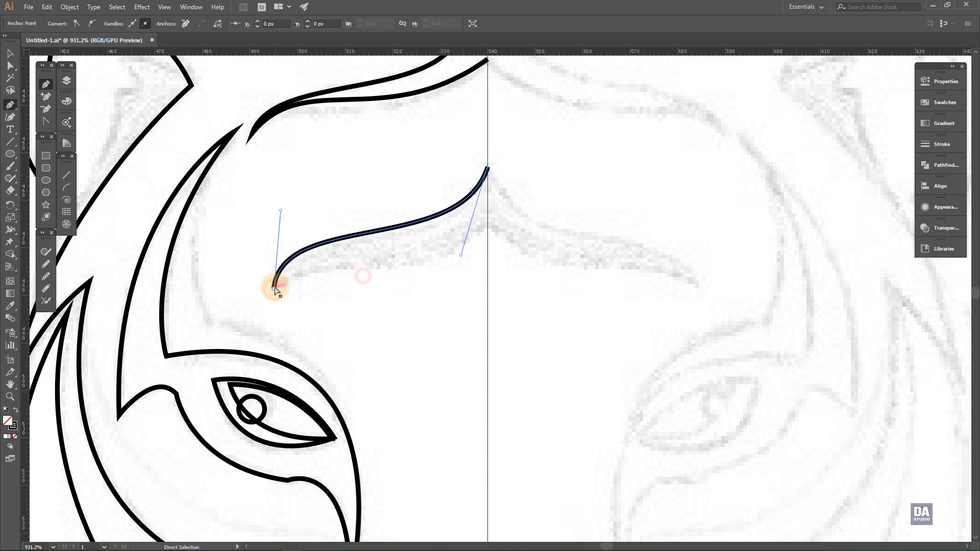
left_click(488, 229)
left_click_drag(301, 282, 300, 273)
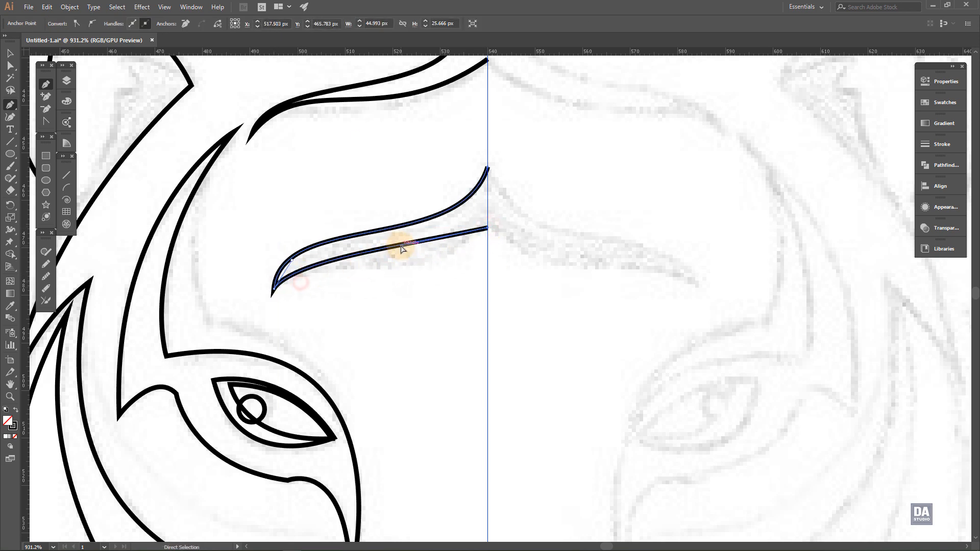
left_click_drag(401, 246, 439, 298)
left_click_drag(292, 260, 308, 250)
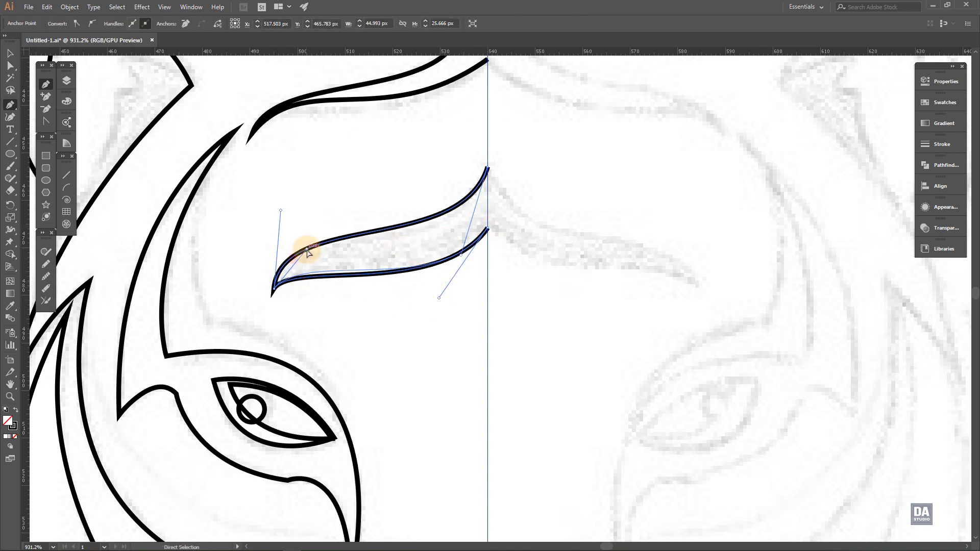
left_click(428, 310, "ctrl")
Duplicate the forehead stripe directly below itself and scale the copy down, keeping it against the centre guide.
left_click_drag(455, 306, 297, 250)
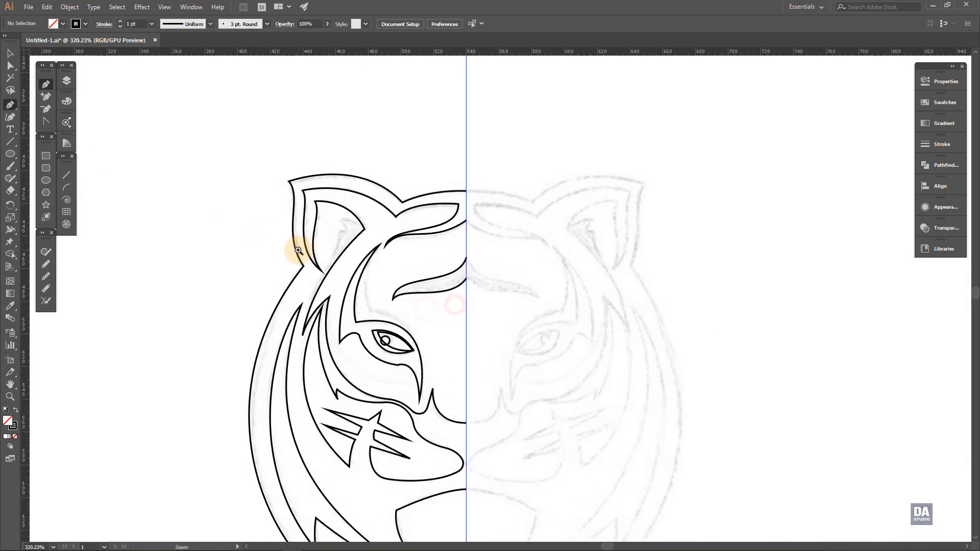
left_click_drag(508, 378, 508, 341)
key("v")
left_click_drag(452, 246, 453, 286)
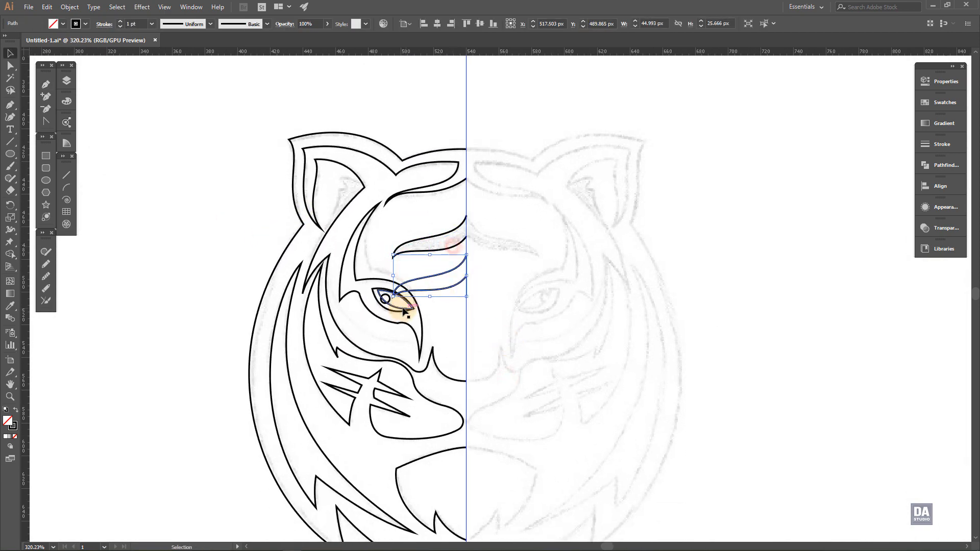
left_click_drag(393, 297, 419, 278)
left_click(434, 296)
left_click_drag(465, 322, 455, 291)
left_click_drag(468, 296, 449, 275)
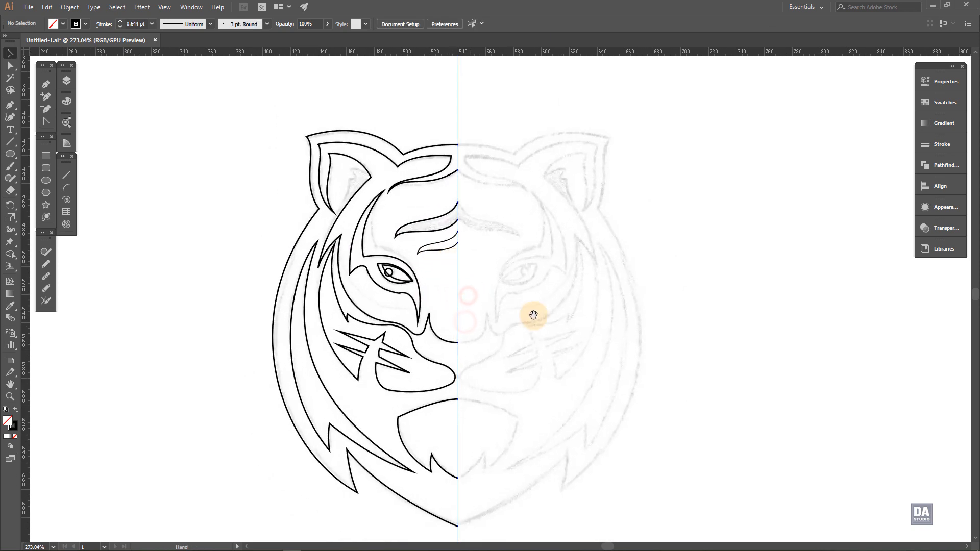
Reflect a copy of the outer head outline vertically across the centre guide using the Reflect tool.
left_click_drag(533, 315, 499, 304)
left_click(383, 137)
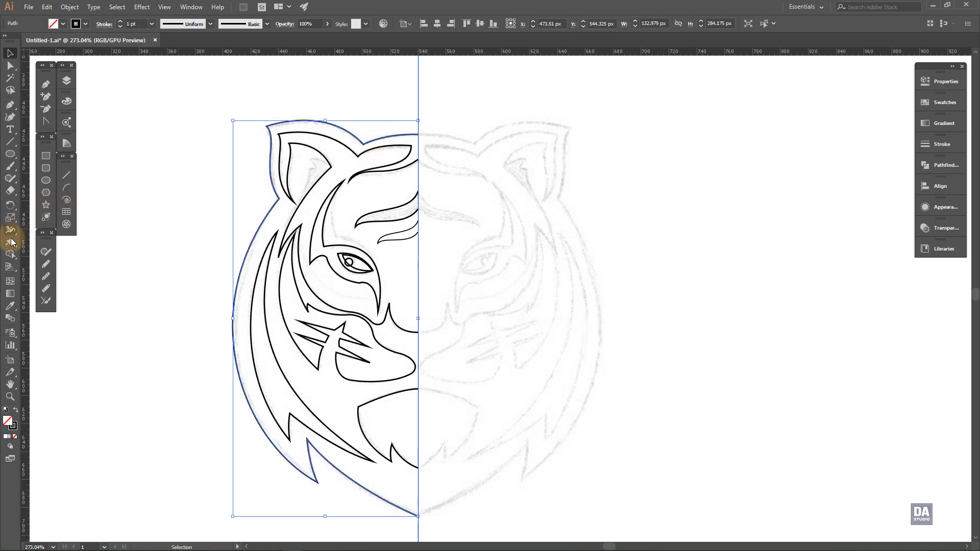
left_click_drag(11, 212, 37, 220)
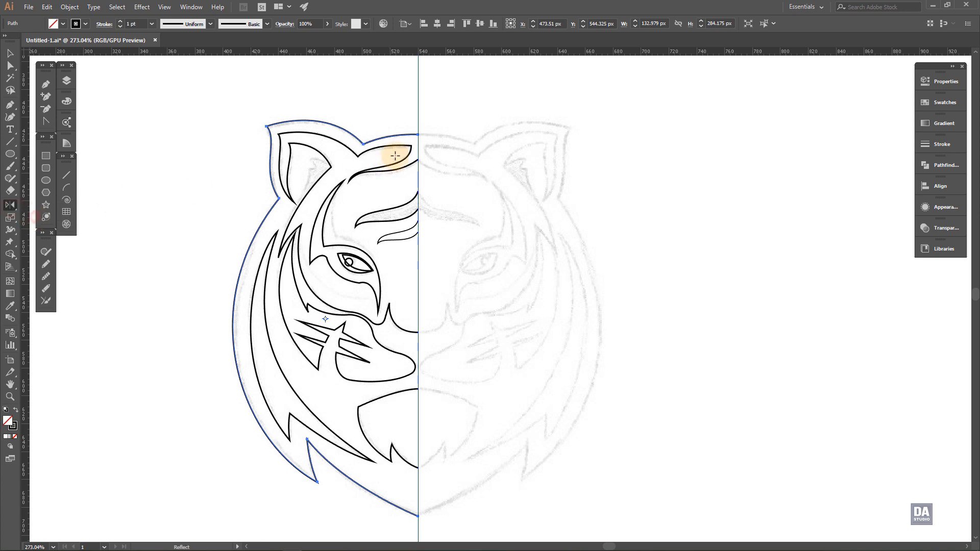
left_click(419, 134, "alt")
left_click(685, 300)
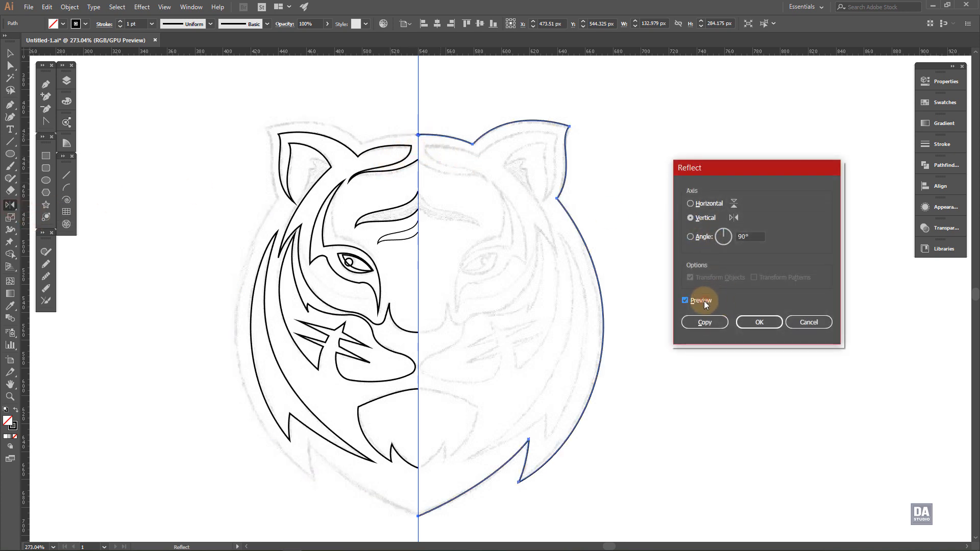
left_click(703, 321)
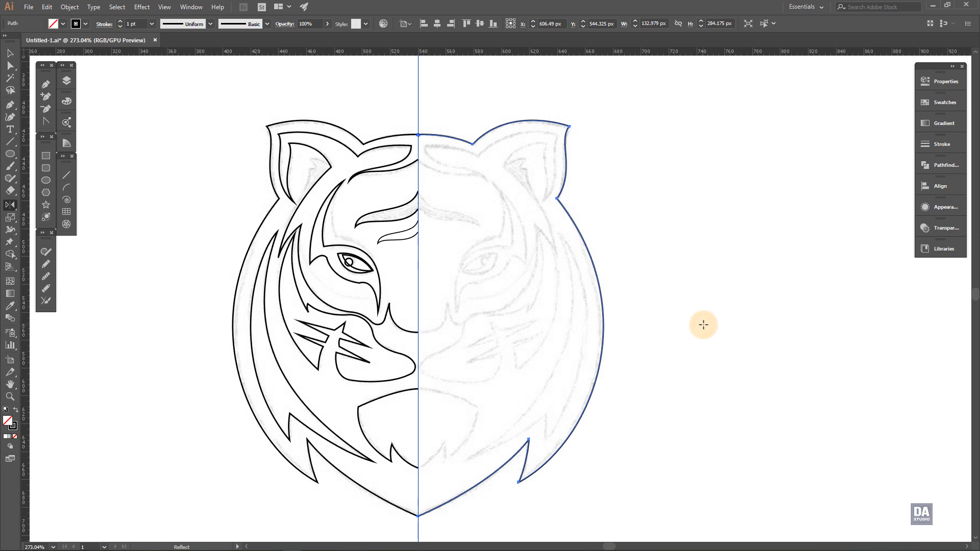
Join the two halves of the outer head outline and test-move the joined shape, undoing the move.
key("v")
left_click(407, 136, "shift")
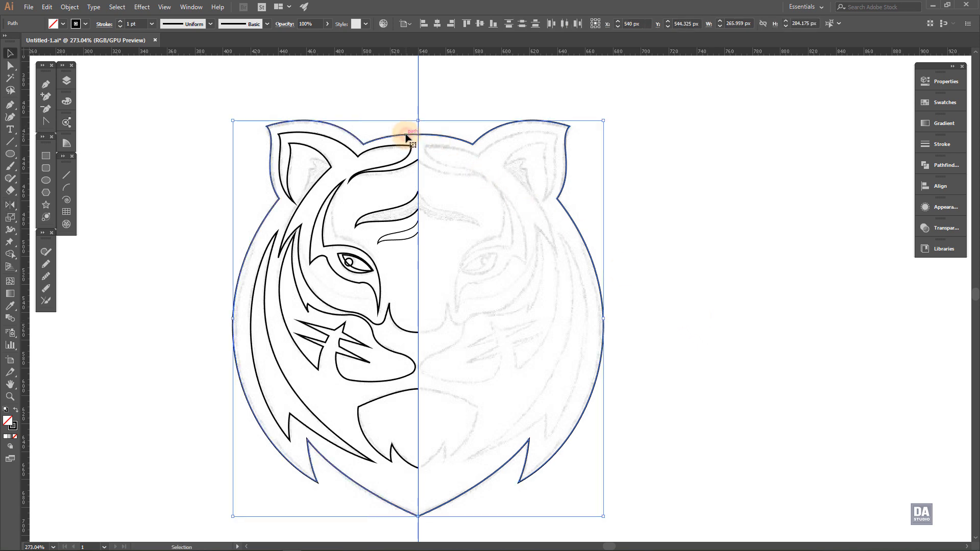
right_click(407, 136)
left_click(446, 209)
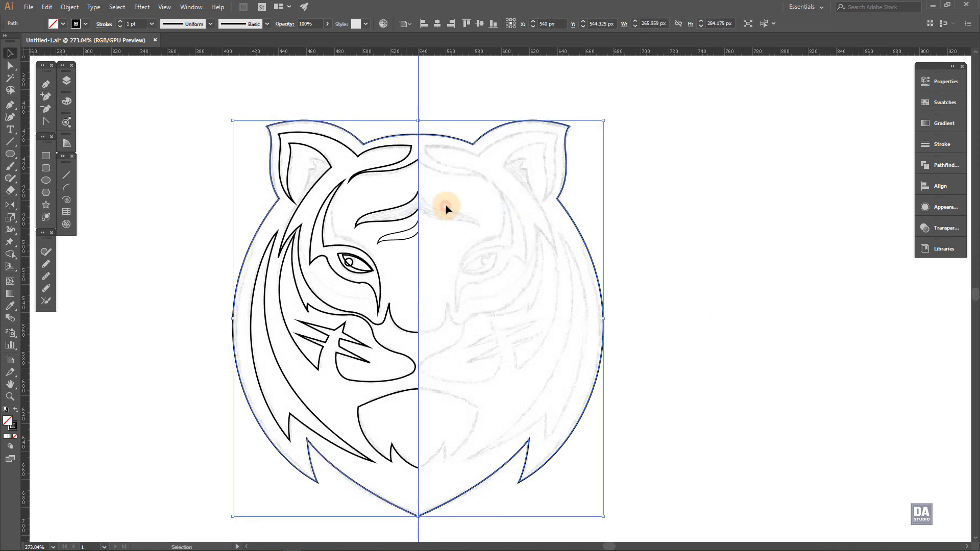
left_click(454, 208)
left_click_drag(466, 143, 490, 111)
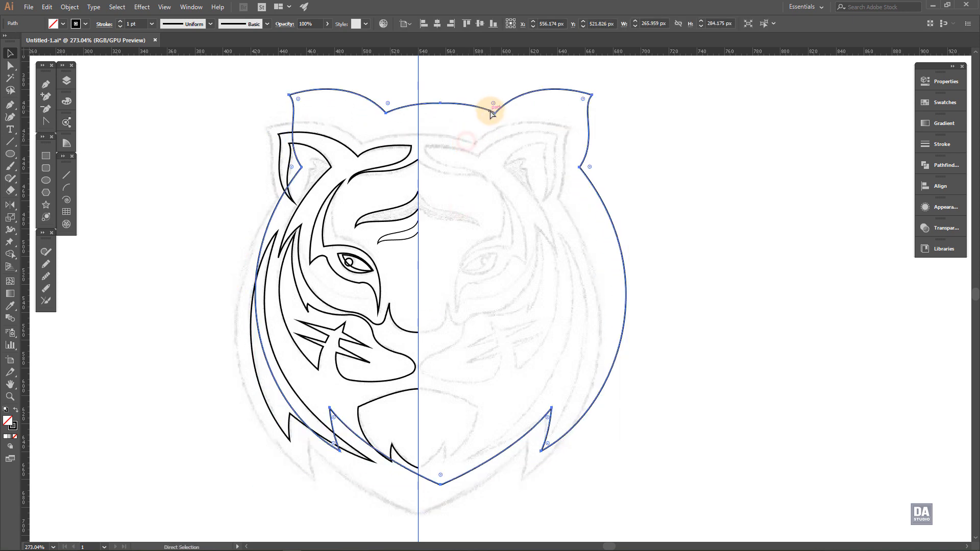
key("ctrl+z")
Reflect a copy of the inner ear, brow and nose contour vertically across the centre guide.
left_click(465, 160)
left_click(399, 171)
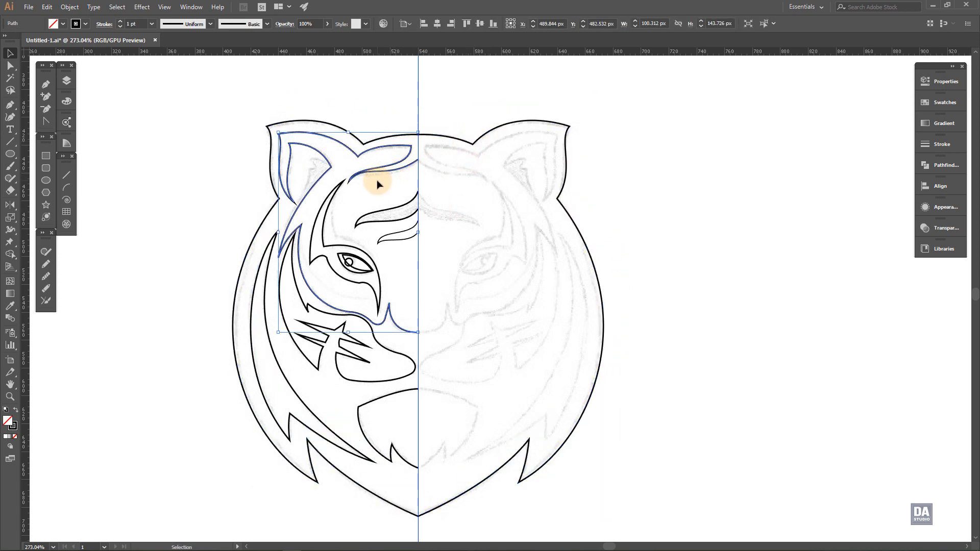
left_click(10, 205)
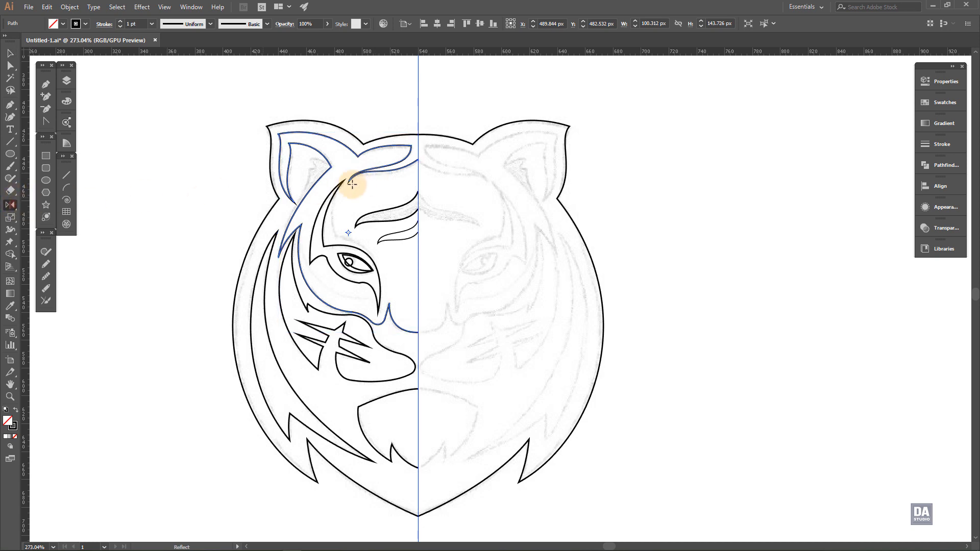
left_click(418, 160, "alt")
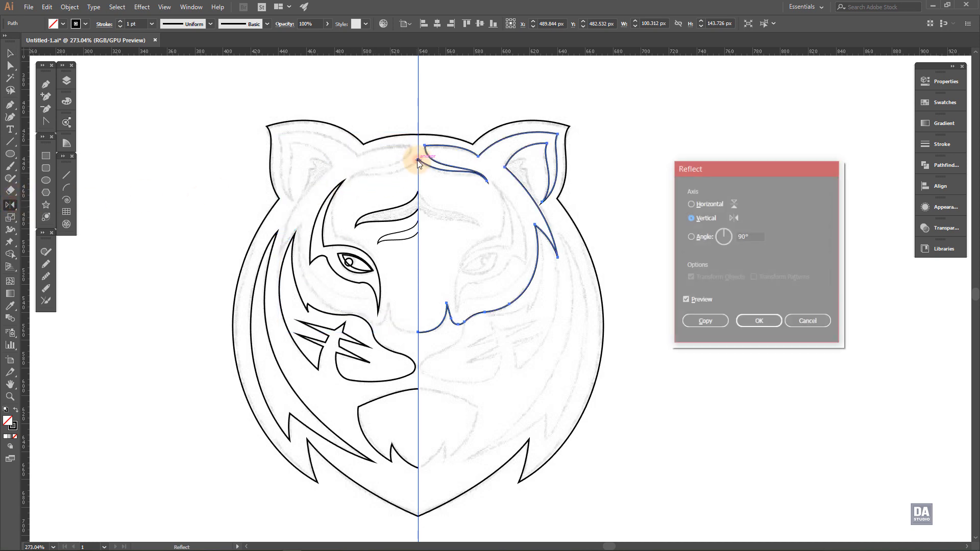
left_click(705, 322)
Reflect copies of both left forehead stripes vertically across the centre guide.
key("v")
left_click(394, 219)
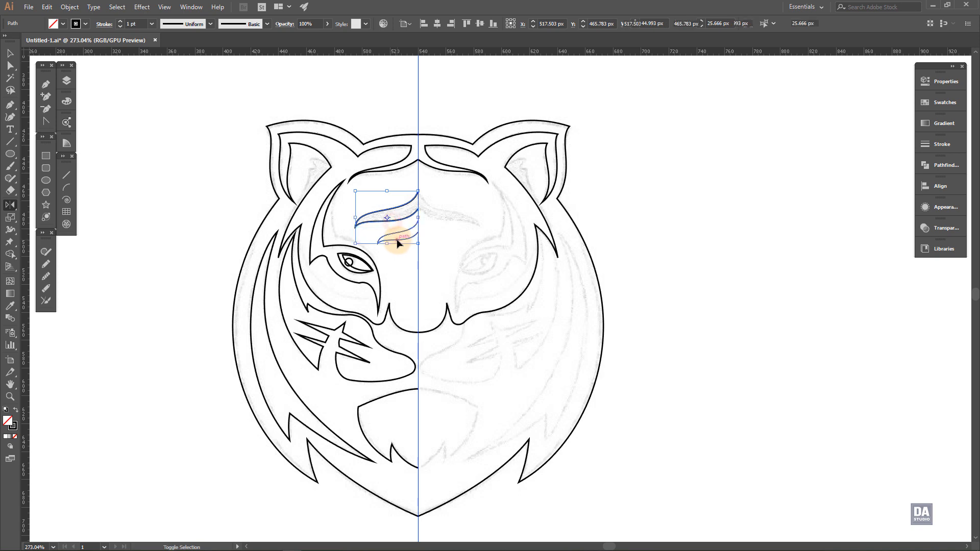
key("o")
left_click(418, 233, "alt")
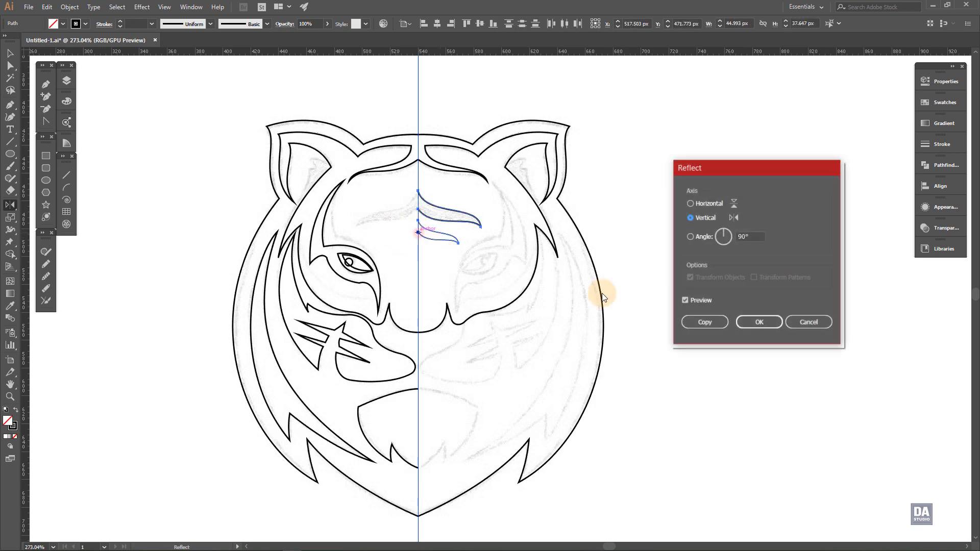
left_click(690, 320)
Reflect copies of the left eye, its pupil and the surrounding eye marking vertically across the centre guide.
key("v")
left_click(378, 272)
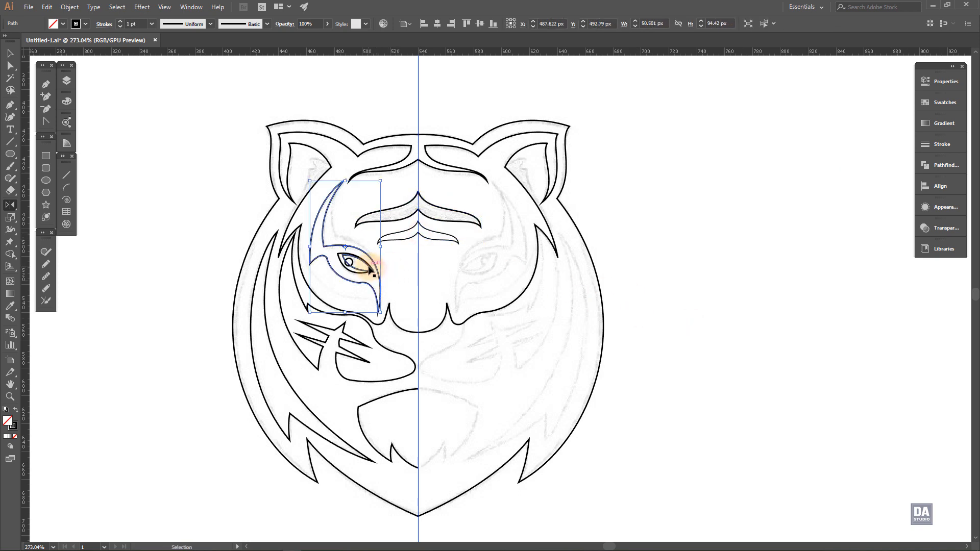
left_click(358, 273, "shift")
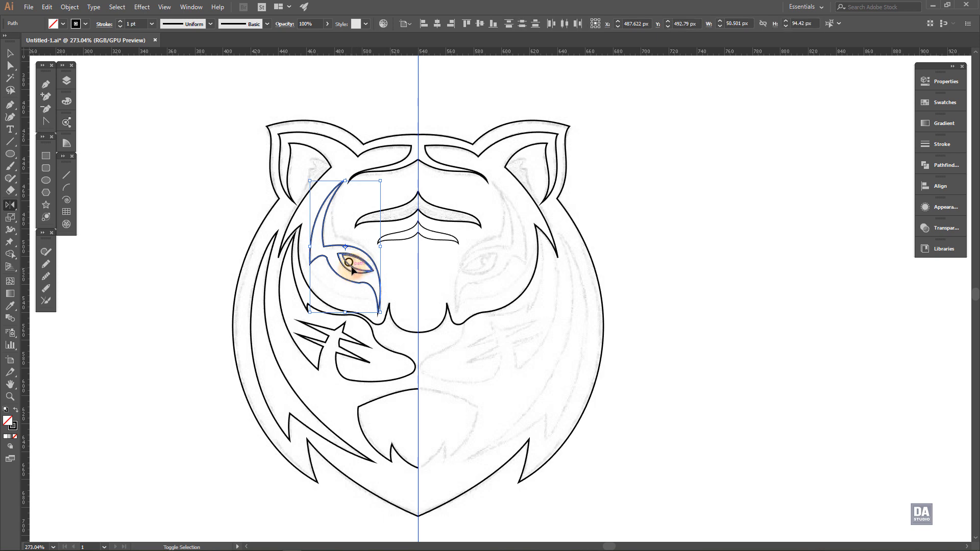
key("o")
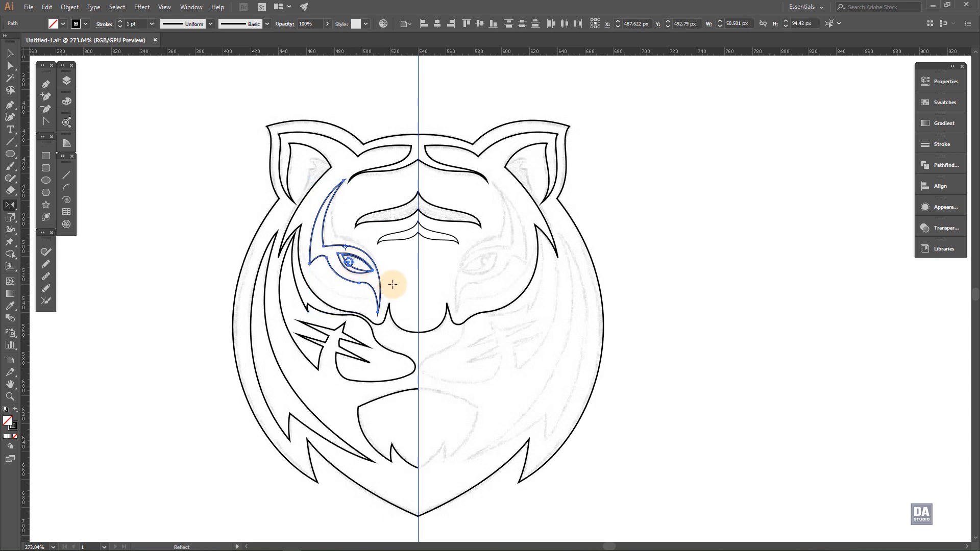
left_click(417, 222, "alt")
left_click(704, 322)
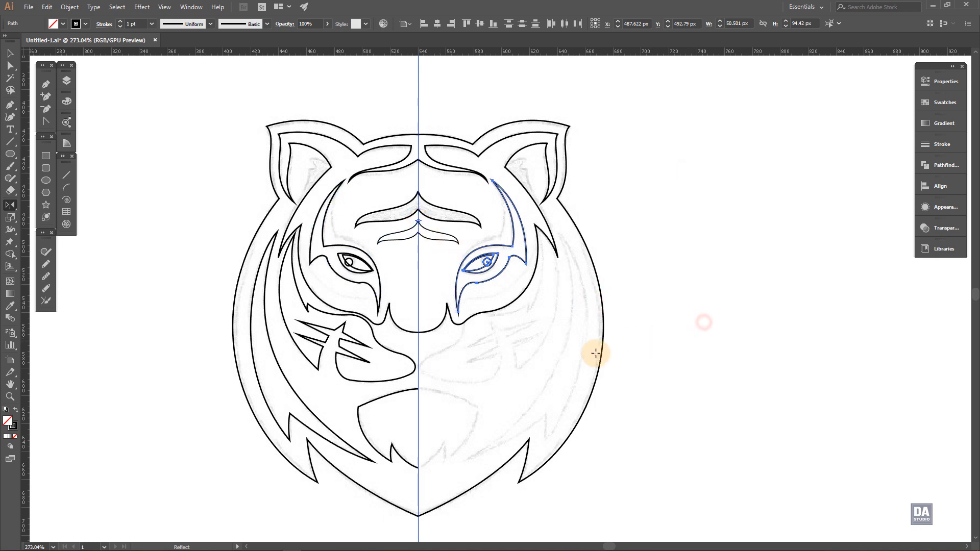
Reflect copies of the left muzzle and cheek path, chin patch and outer cheek stripe vertically across the centre guide.
left_click_drag(395, 373, 397, 335)
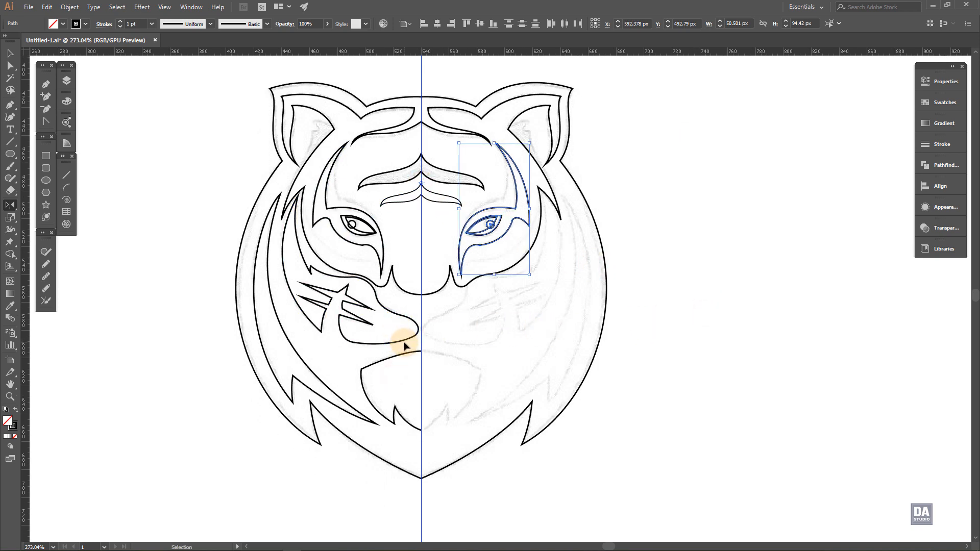
left_click(405, 343)
left_click(399, 356, "ctrl+shift")
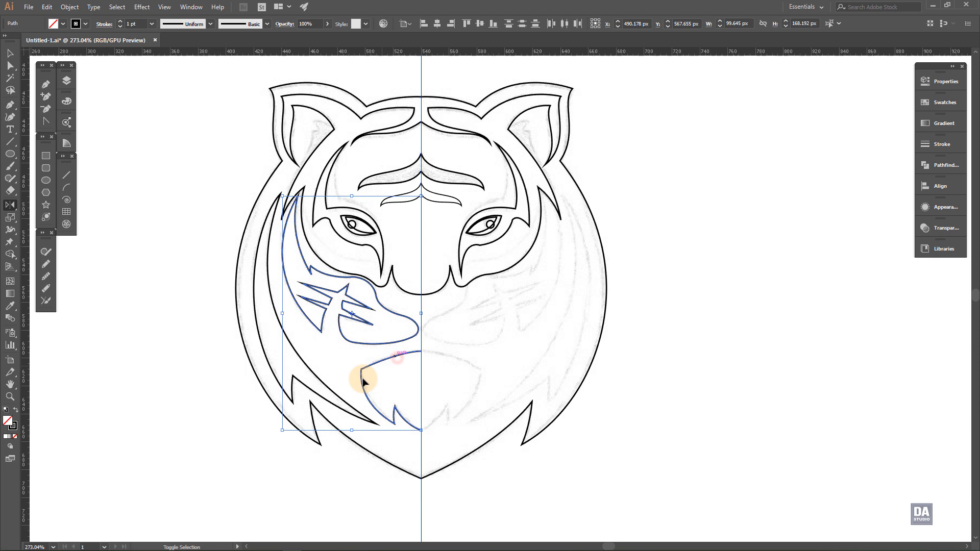
left_click(326, 385, "ctrl+shift")
left_click(421, 351, "alt")
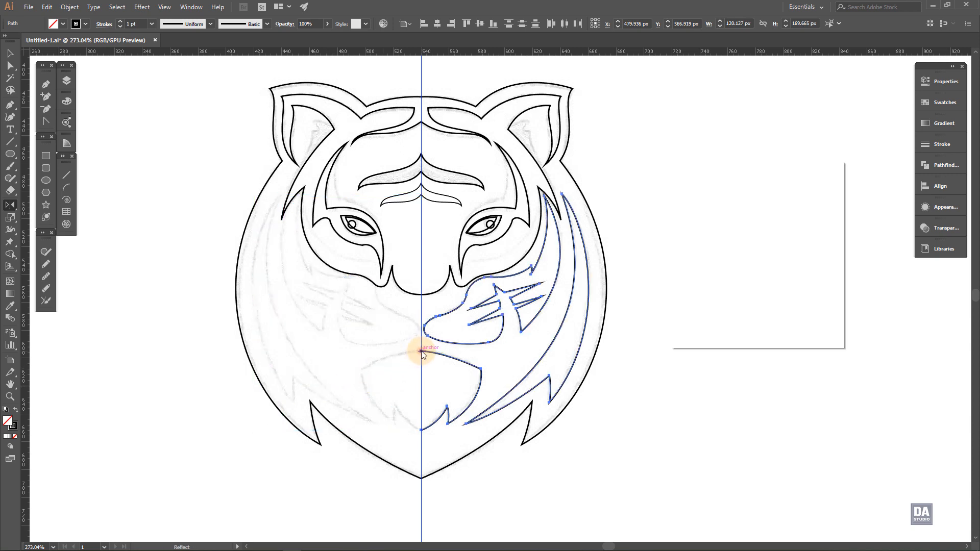
left_click(686, 323)
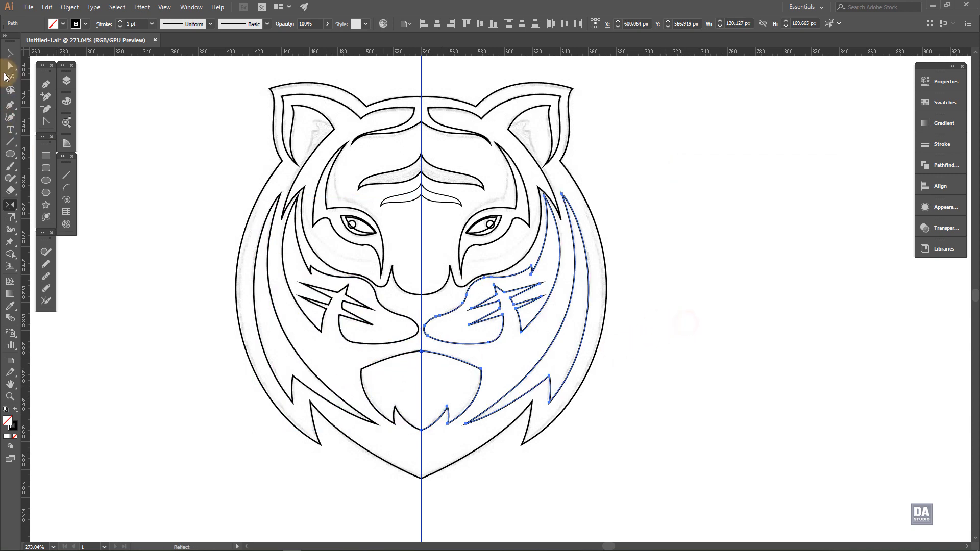
Join the left and right halves of the upper forehead stripe into one path.
left_click(10, 53)
left_click(136, 203)
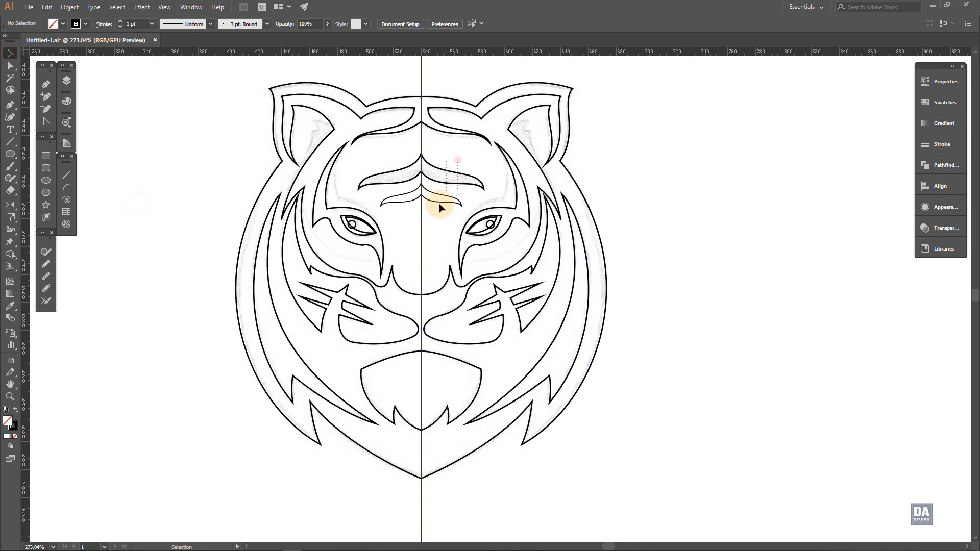
left_click(407, 172)
right_click(407, 172)
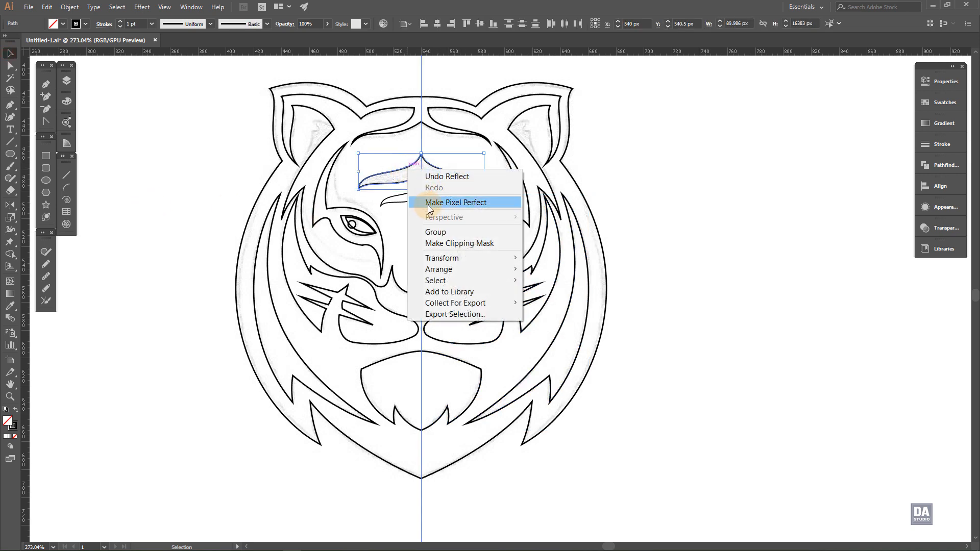
left_click(381, 166)
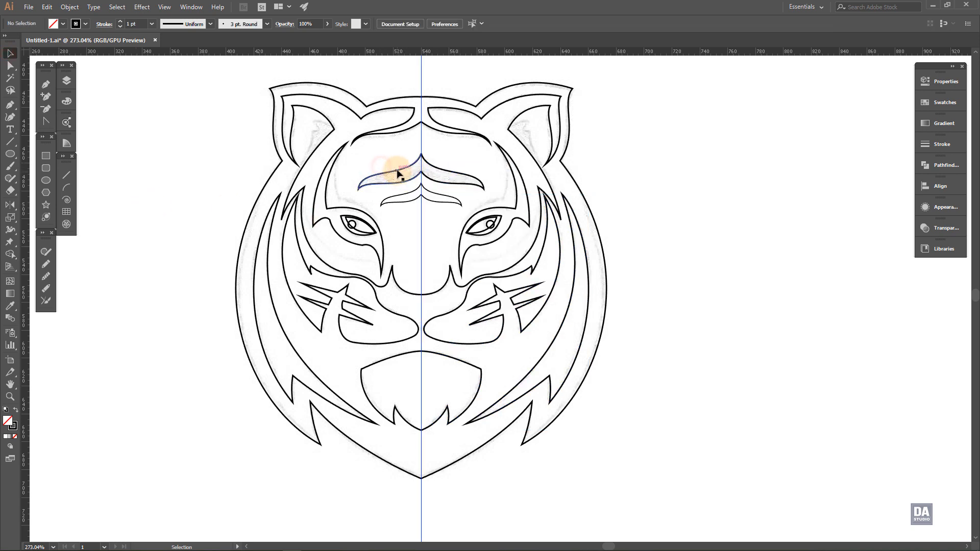
left_click(460, 173)
right_click(460, 174)
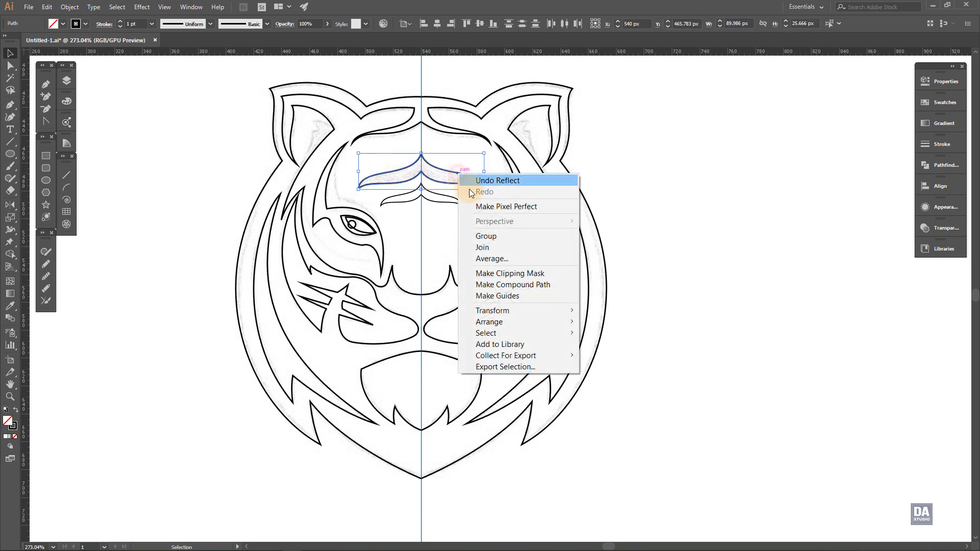
left_click(483, 249)
Join the left and right halves of the smaller lower forehead stripe.
left_click(437, 217)
left_click(440, 202)
left_click(402, 201, "shift")
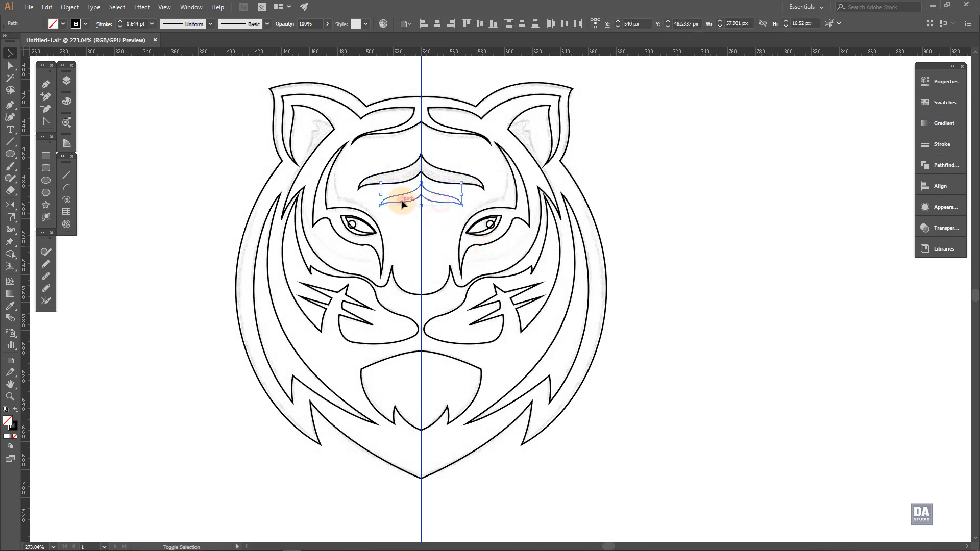
right_click(402, 200)
left_click(426, 275)
Join the two halves of the inner face contour that runs from the ears to the nose.
left_click(407, 256)
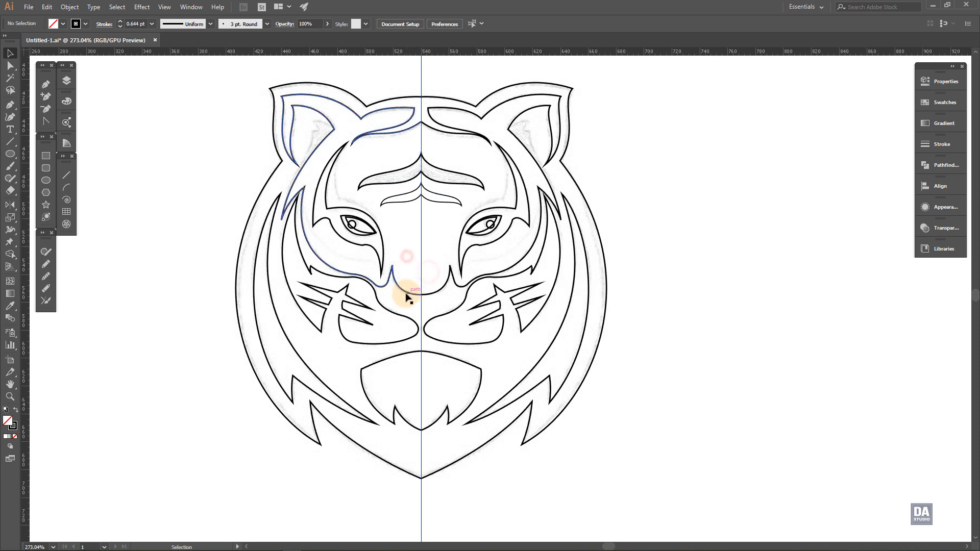
left_click(409, 294)
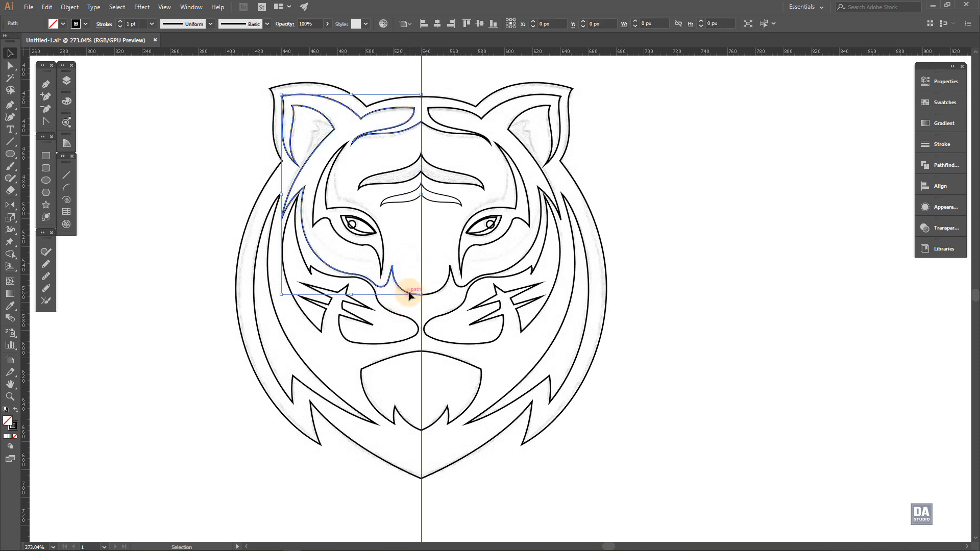
left_click(435, 293, "shift")
right_click(434, 294)
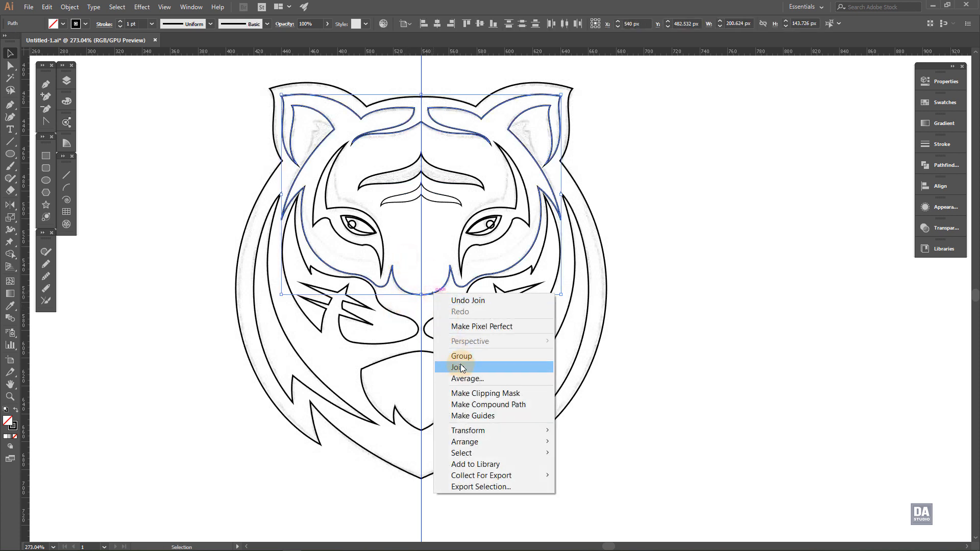
left_click(459, 365)
Join the left and right halves of the chin patch below the muzzle and clear the selection.
left_click(454, 343)
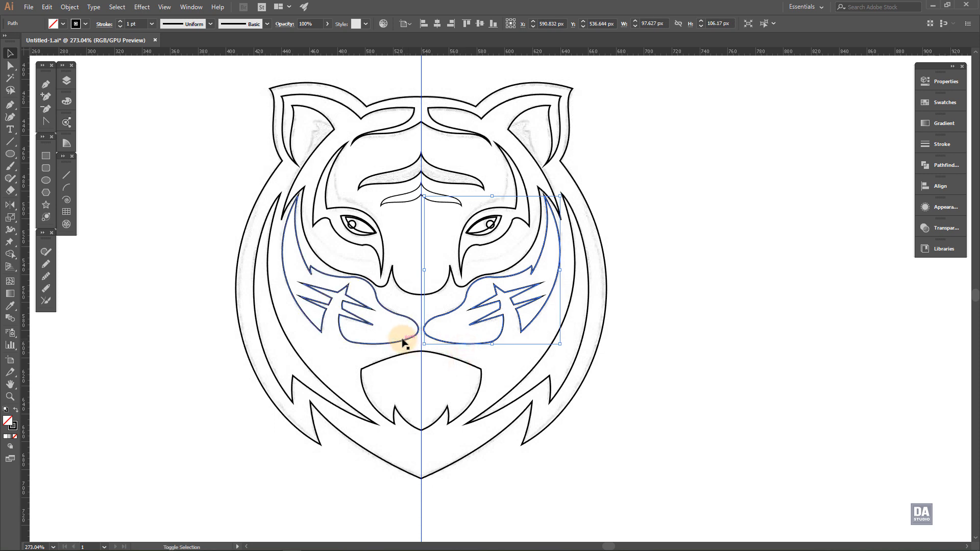
left_click(383, 366)
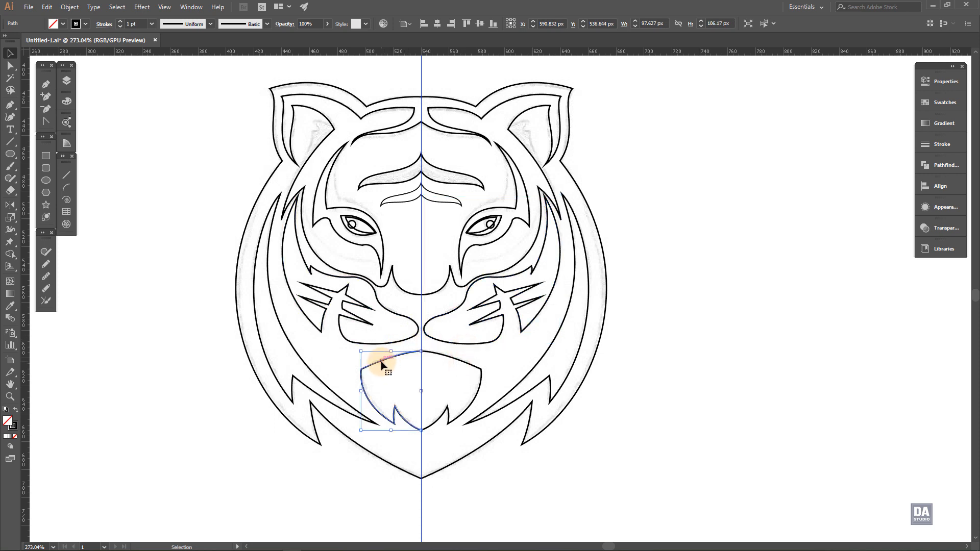
left_click(449, 361, "shift")
right_click(449, 361)
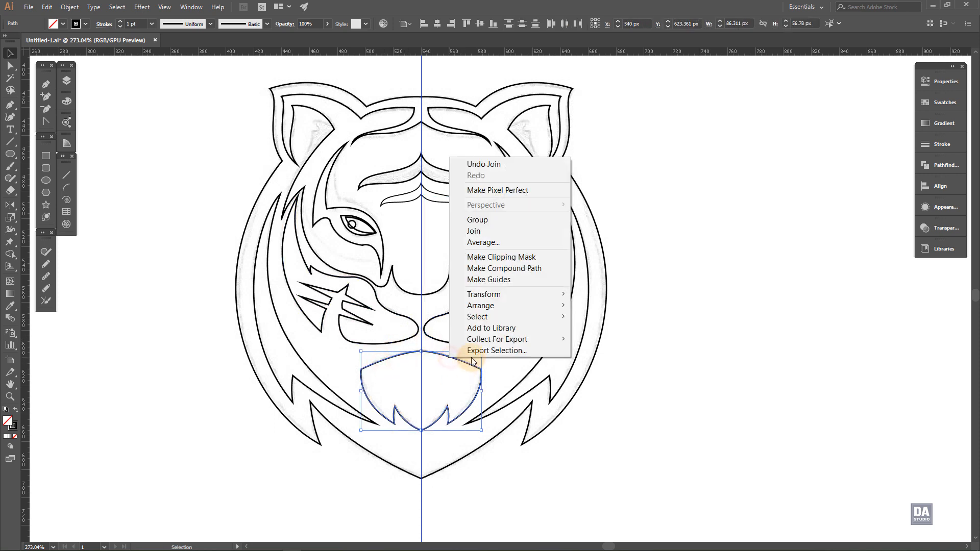
left_click(491, 232)
left_click(635, 224)
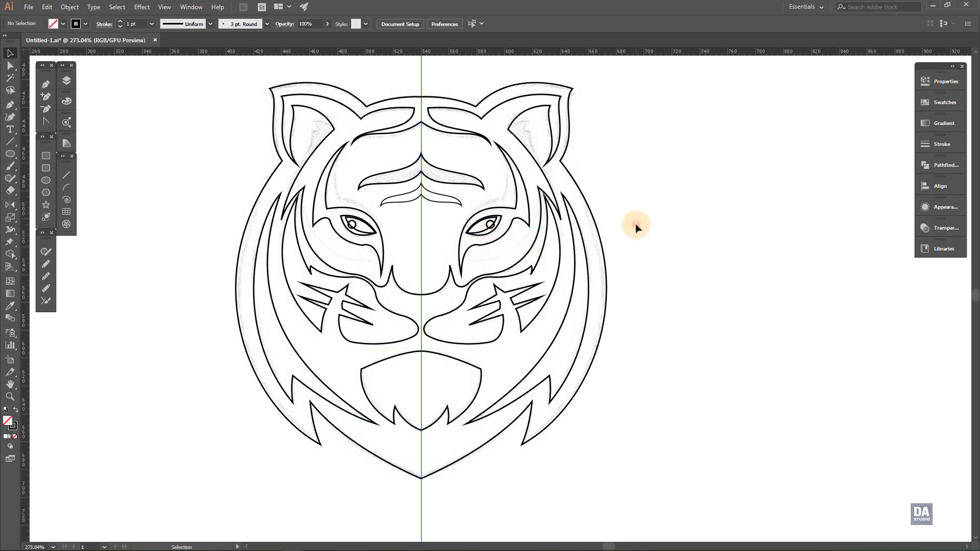
Draw a Pen path from the left eye marking's outer tip to its lower inner tip and bend it into a curve below the eye.
left_click_drag(339, 234, 350, 227)
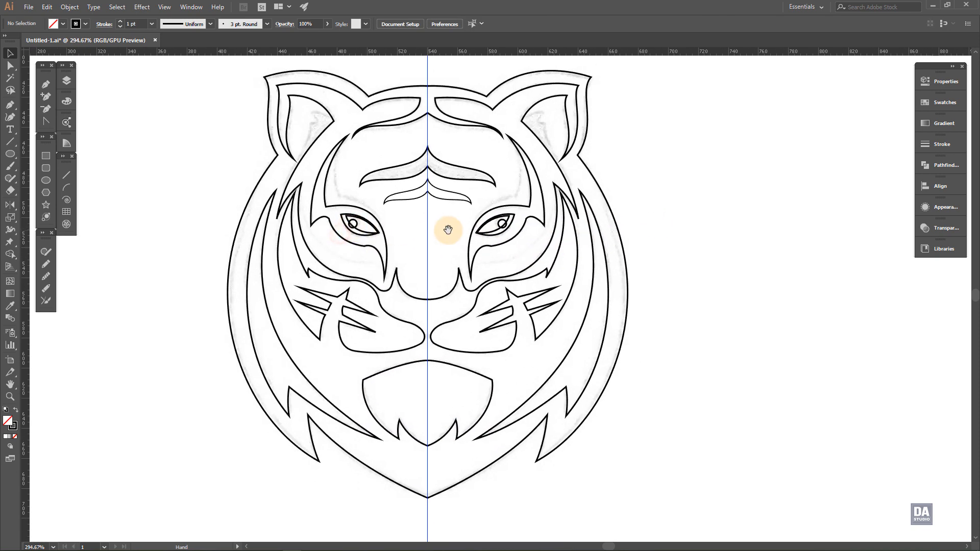
left_click_drag(447, 236, 451, 265)
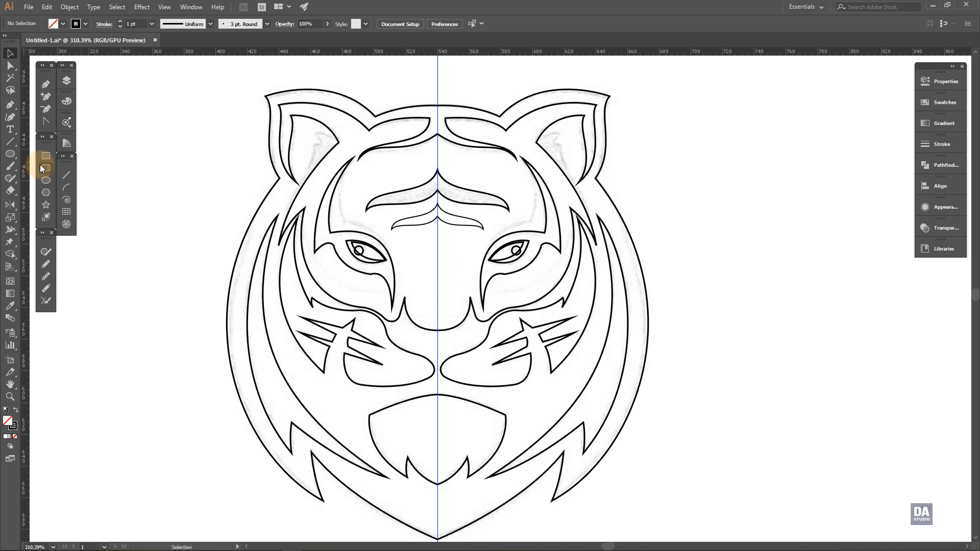
left_click(46, 86)
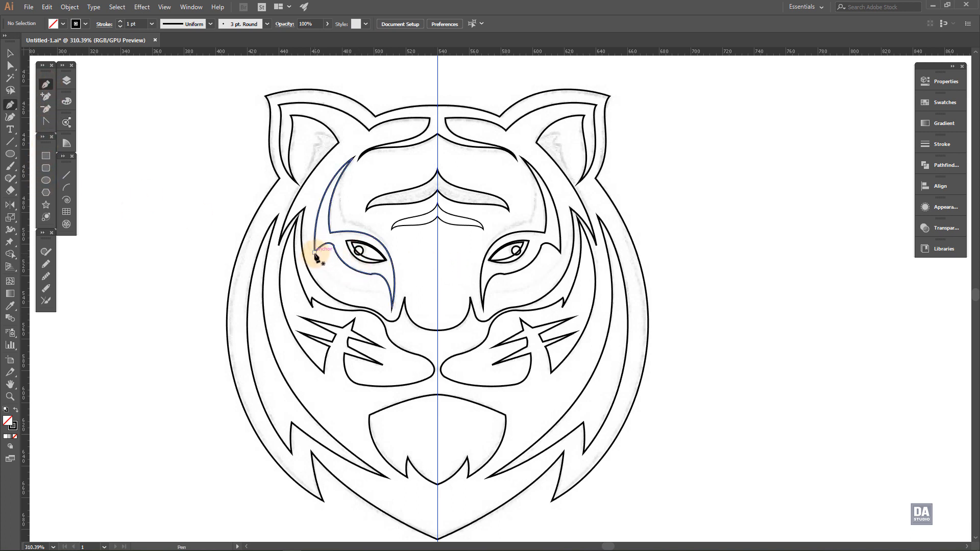
left_click(314, 253)
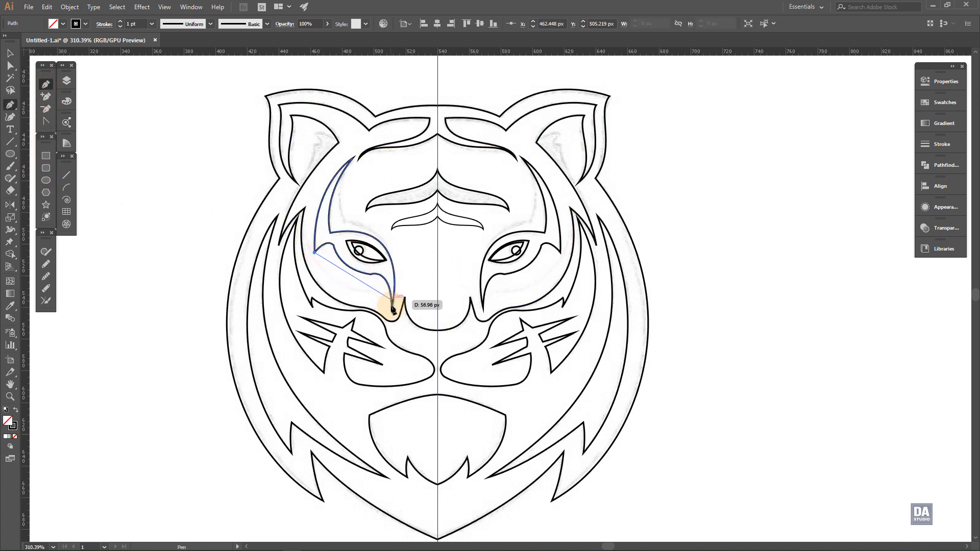
left_click(391, 312)
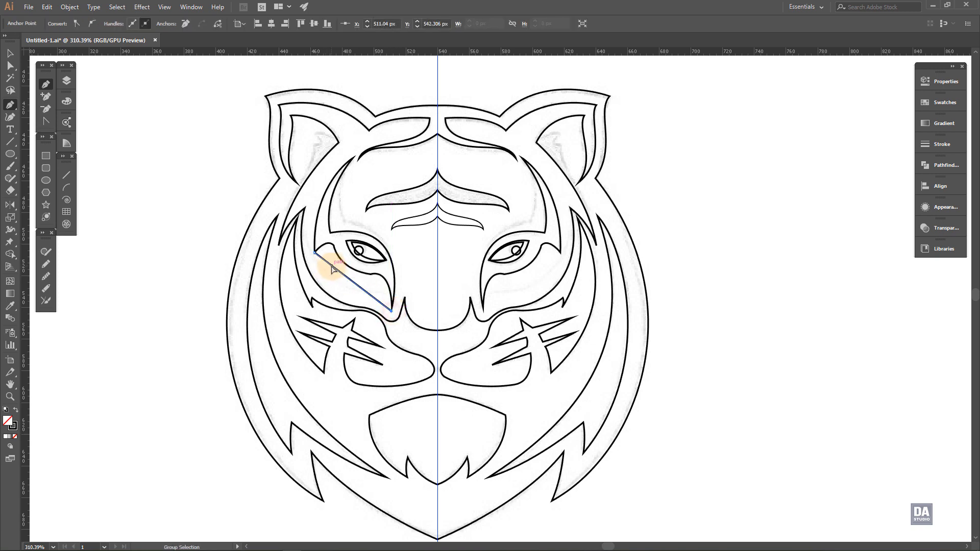
left_click_drag(332, 269, 314, 291)
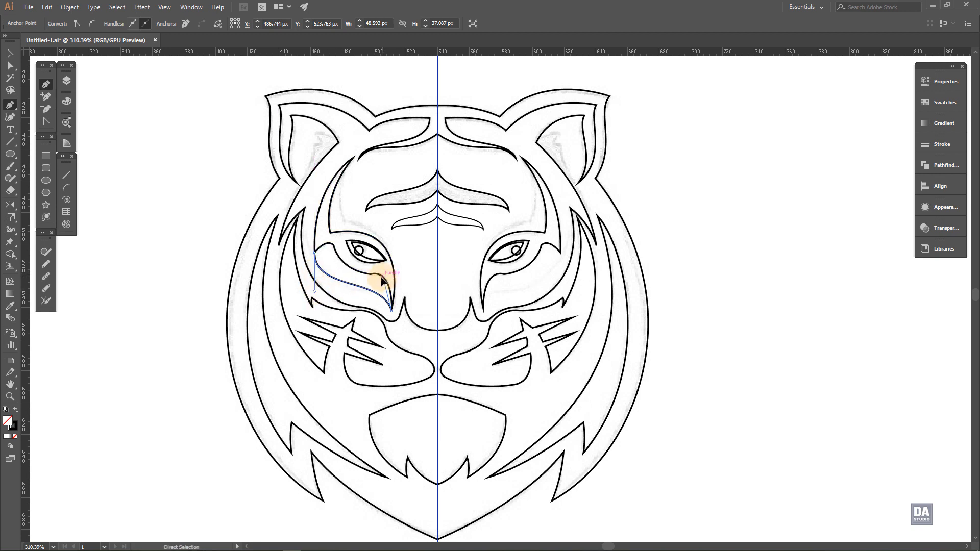
left_click_drag(377, 286, 377, 282)
left_click_drag(316, 294, 330, 298)
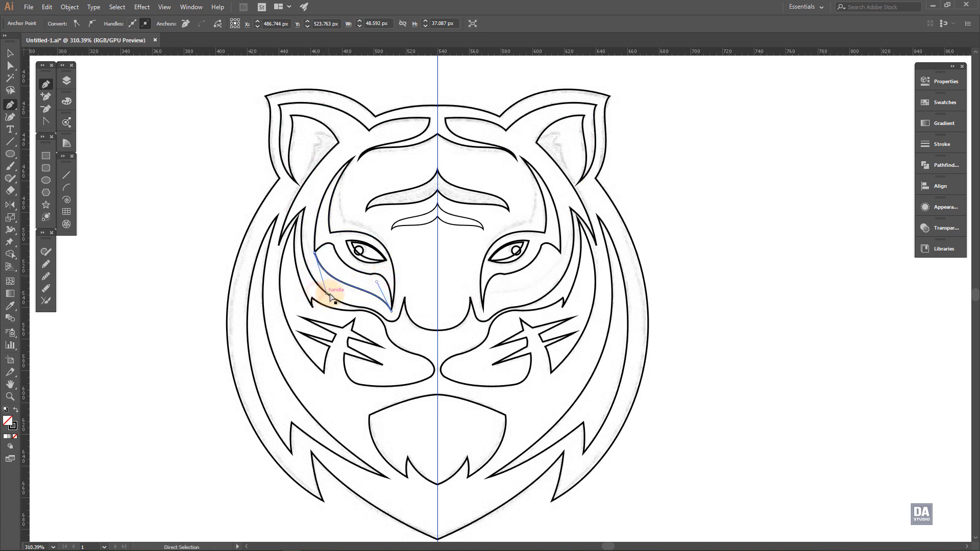
Close the left under-eye shape with a curve running behind the eye marking and hide its path in Layer 1.
left_click(391, 310)
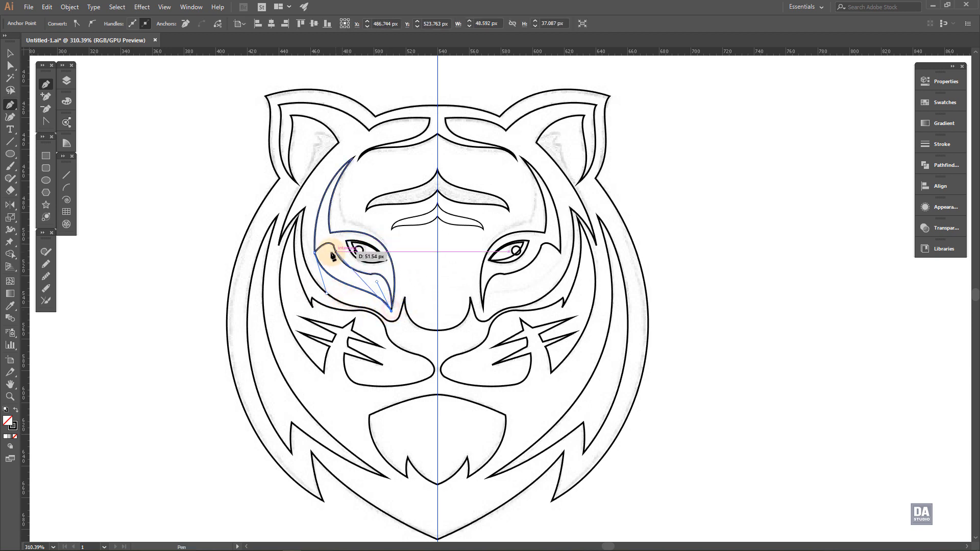
left_click(315, 252)
left_click_drag(338, 267, 398, 263)
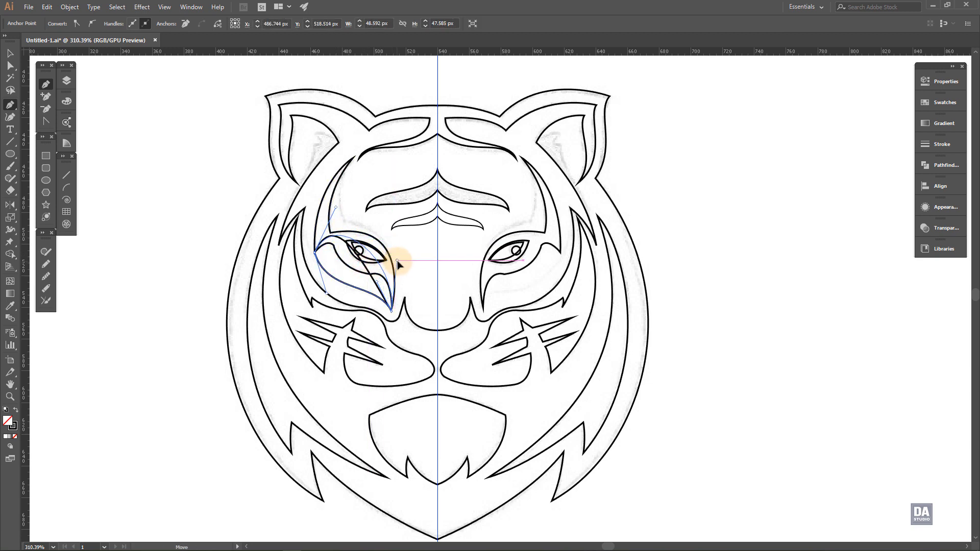
left_click(66, 80)
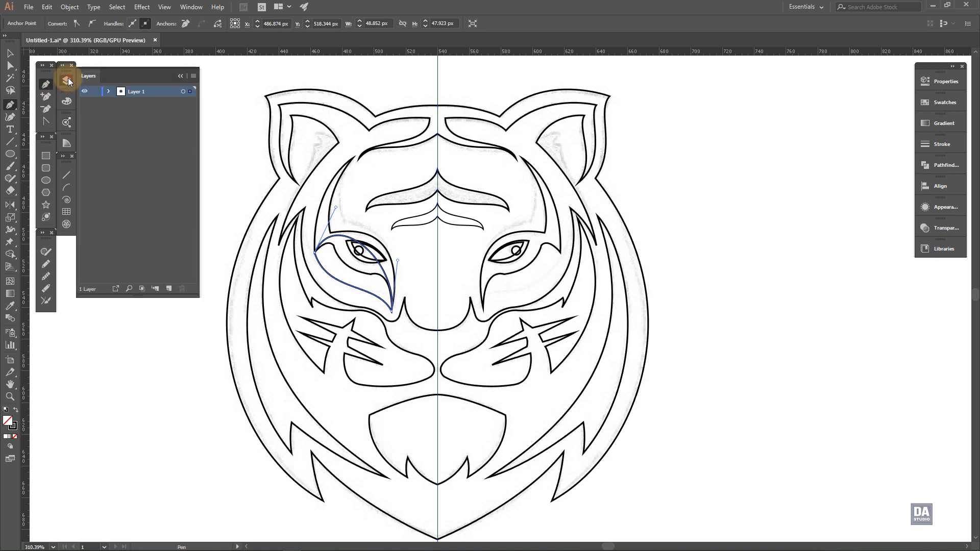
left_click(109, 91)
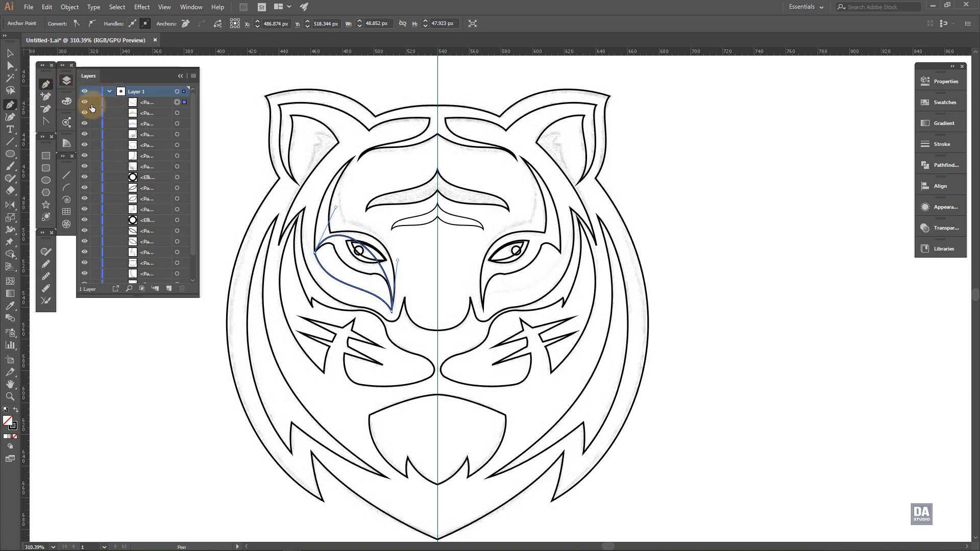
left_click(84, 103)
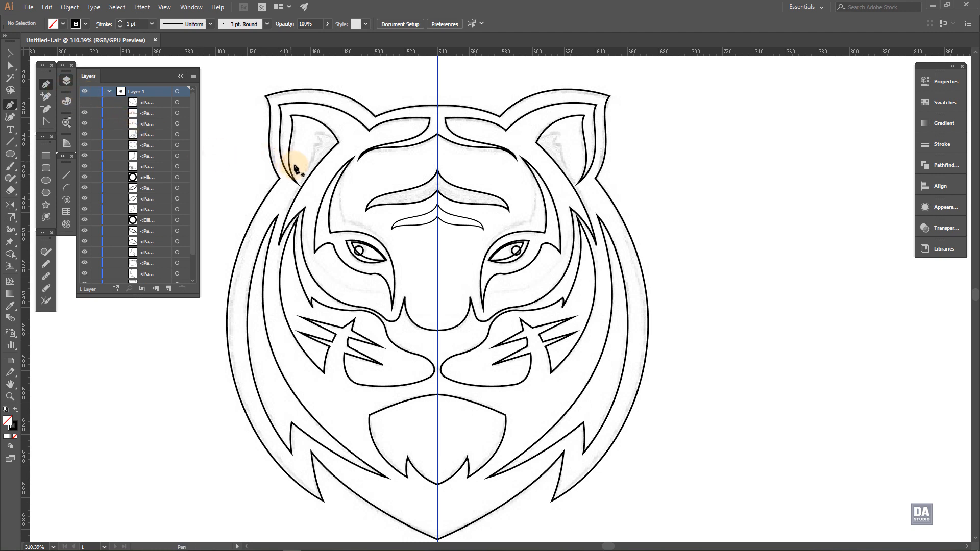
Trace the left brow area's inner edge along the sketch, from the eye marking's upper tip down to beside the inner eye corner.
scroll(332, 227, "up", 2)
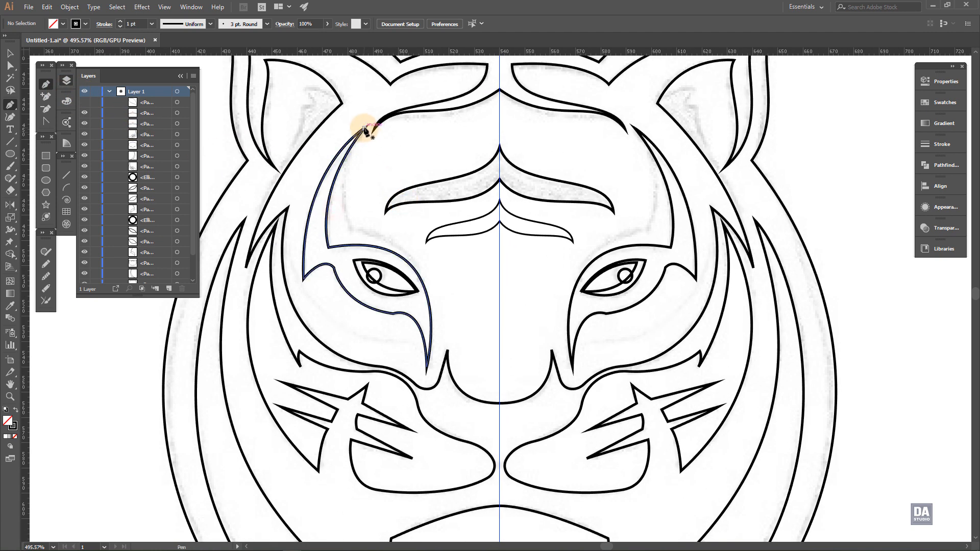
left_click(365, 129)
left_click_drag(350, 227, 371, 288)
left_click(349, 226)
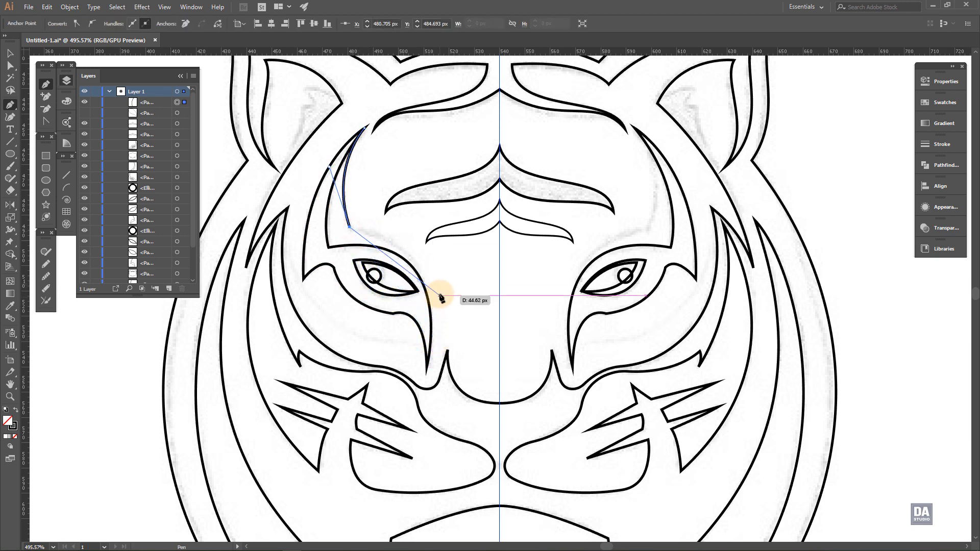
left_click_drag(427, 297, 435, 361)
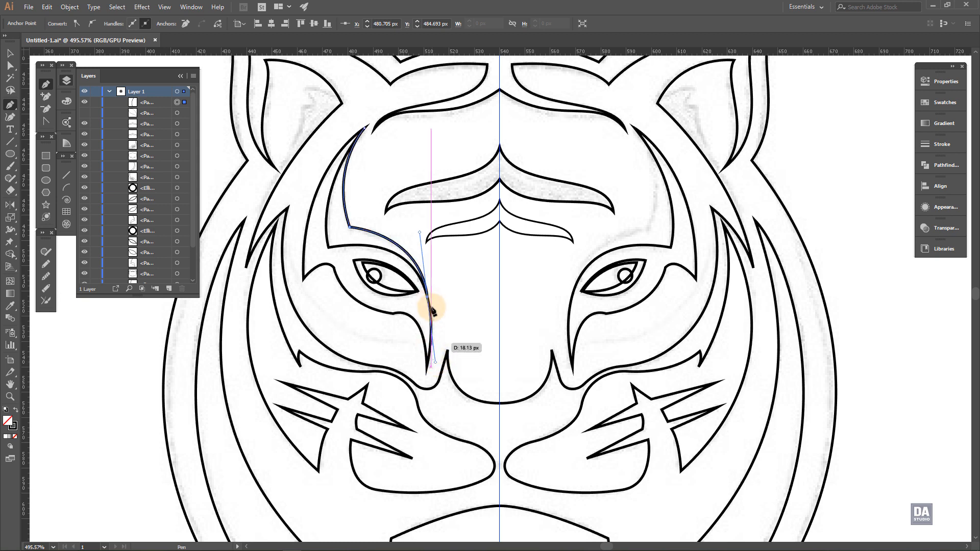
left_click(428, 298)
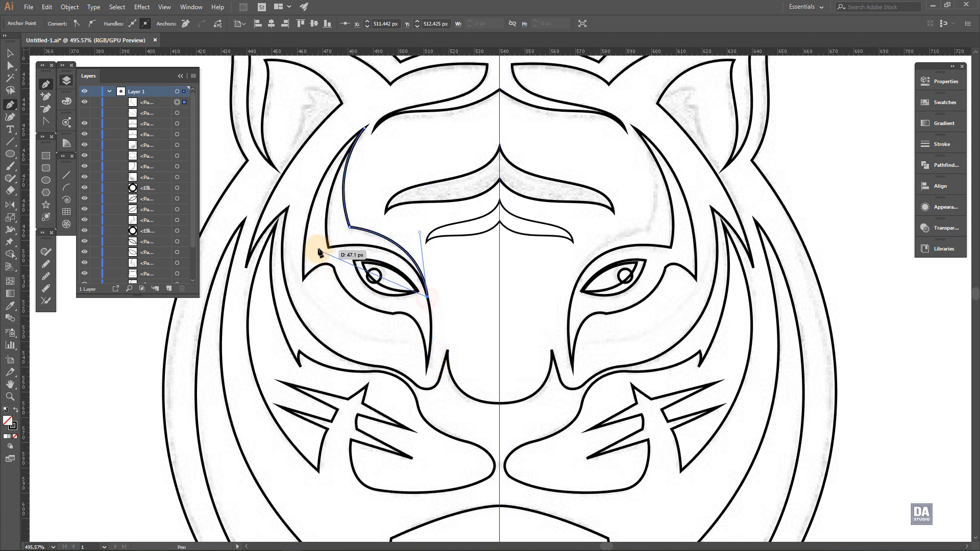
Close the left brow shape with straight segments behind the eye marking and hide its path.
left_click_drag(317, 248, 325, 182)
left_click(327, 180)
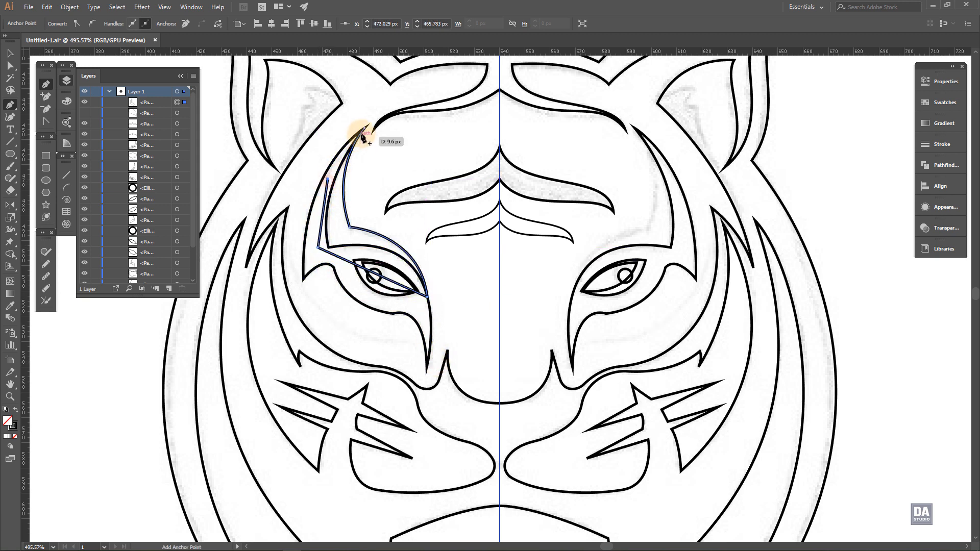
left_click(365, 128)
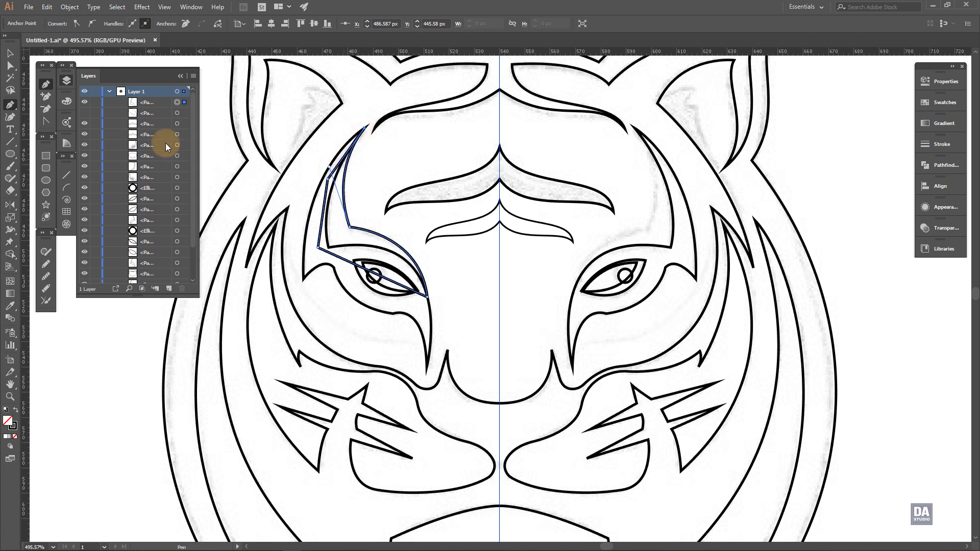
left_click(87, 102)
Draw a closed jagged fur tuft inside the left ear along the sketch and clear the selection.
left_click_drag(299, 166, 398, 225)
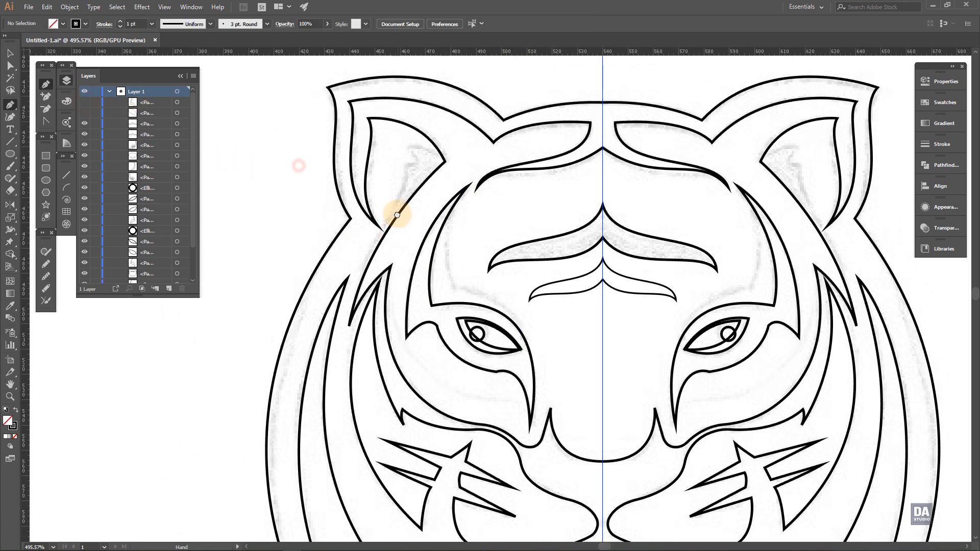
left_click(304, 205, "ctrl")
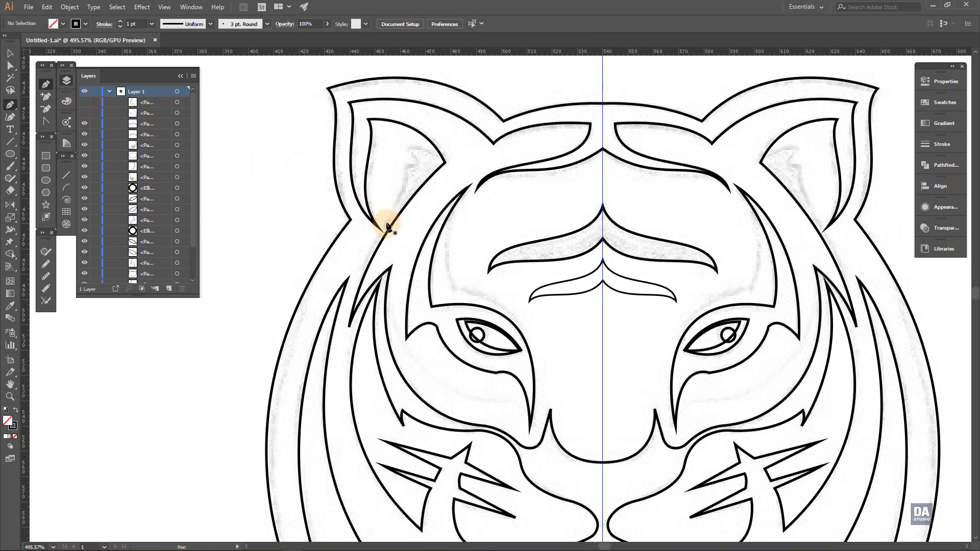
left_click_drag(404, 165, 391, 219)
left_click(404, 165)
left_click(405, 147)
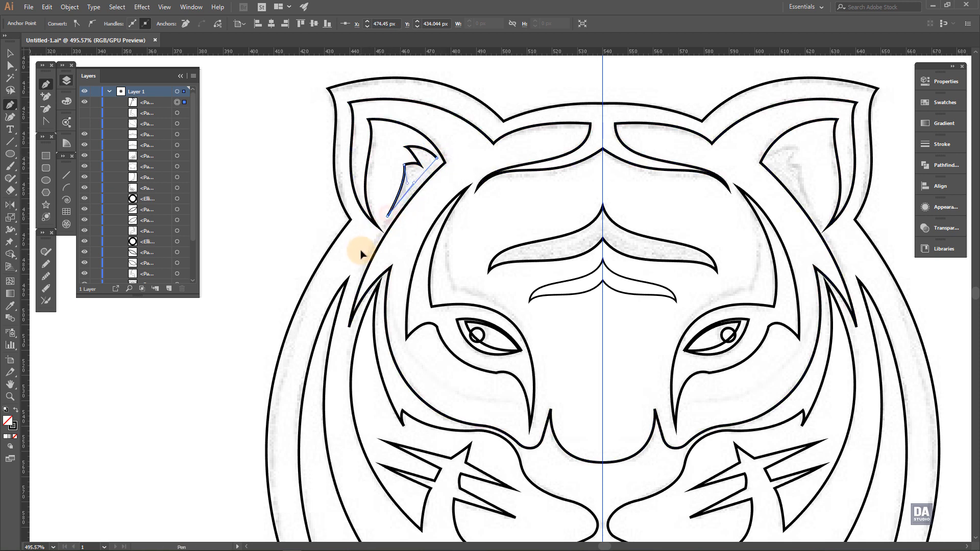
left_click(351, 264, "ctrl")
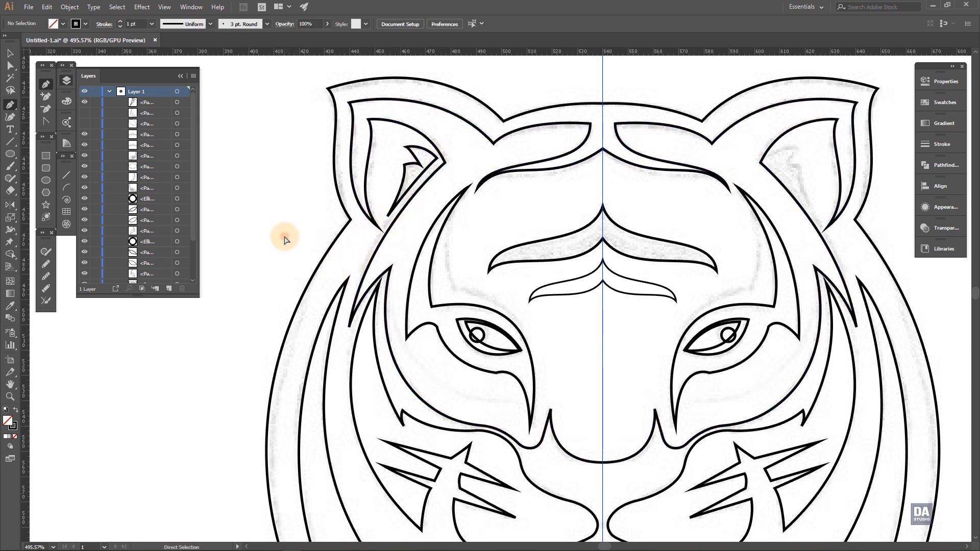
Curve the ear tuft's long lower edge to follow the inner ear outline and move its outer corner closer to that outline.
left_click_drag(453, 189, 498, 186)
left_click_drag(360, 153, 417, 275)
left_click_drag(383, 306, 386, 319)
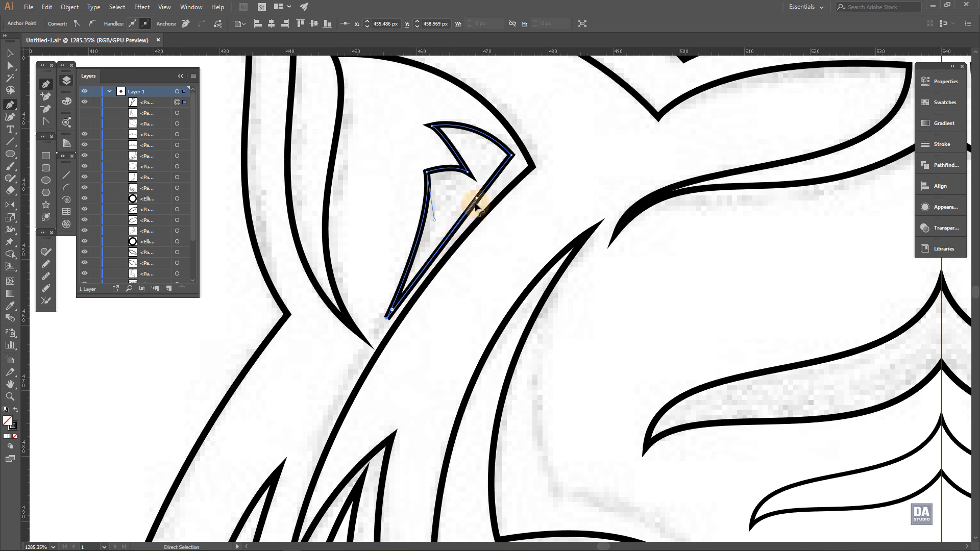
left_click_drag(477, 200, 449, 201)
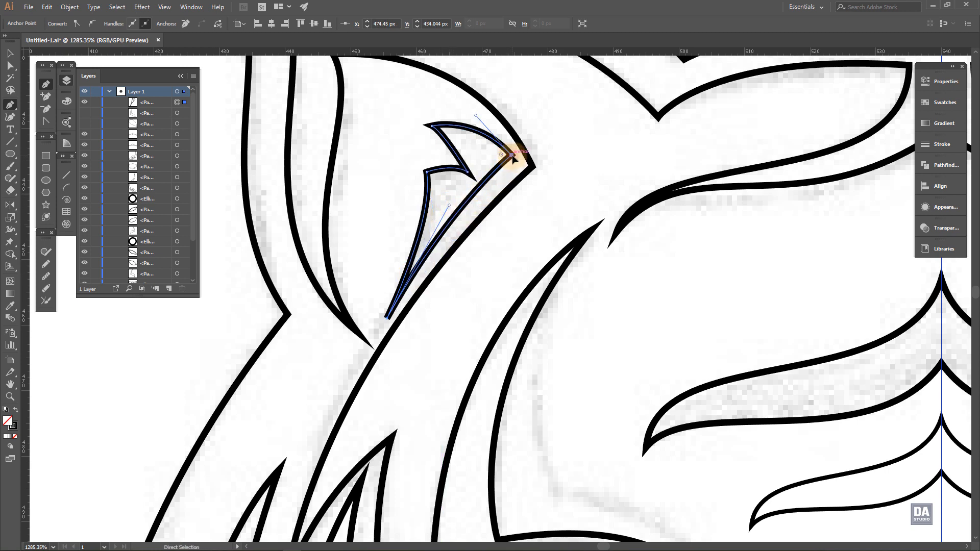
left_click_drag(513, 158, 521, 163)
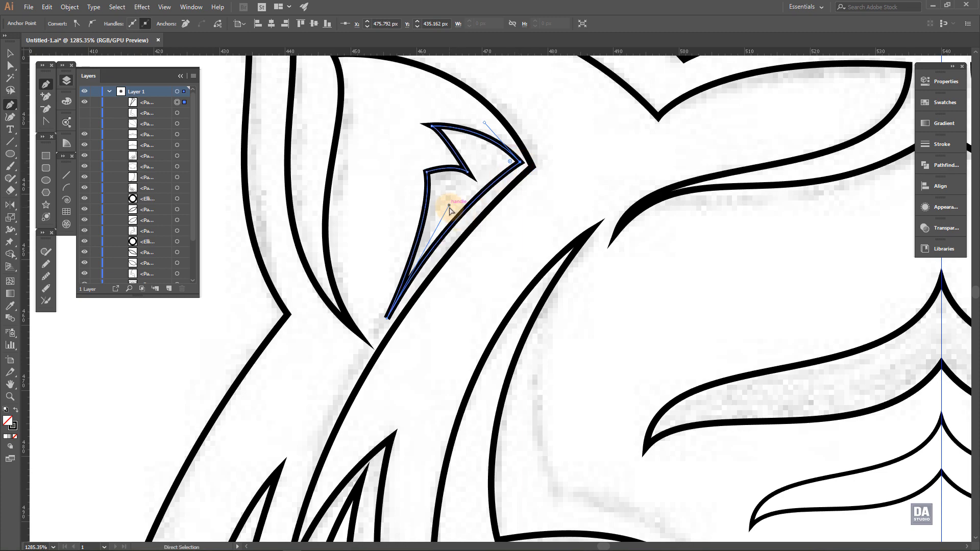
left_click_drag(449, 206, 454, 208)
left_click(454, 209)
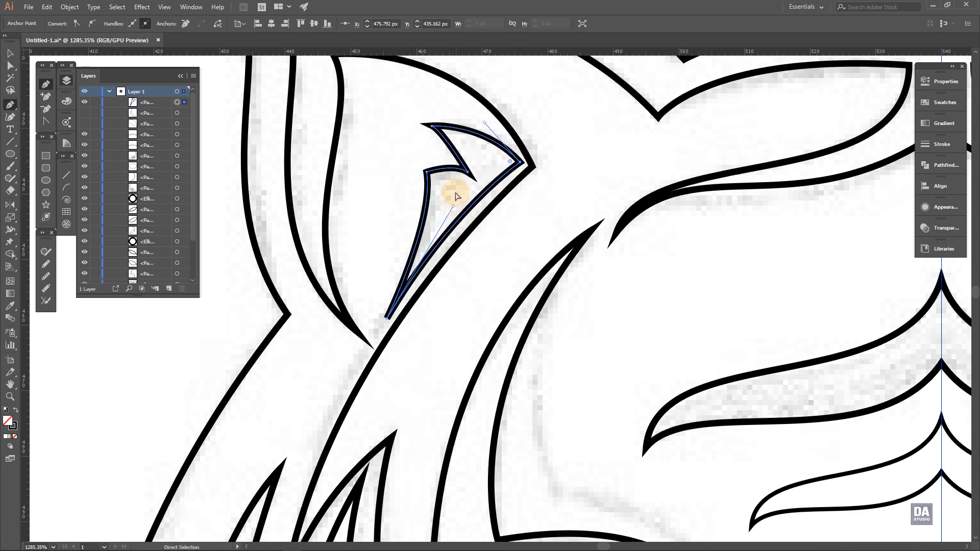
left_click(405, 169)
mouse_move(496, 203)
left_mouse_down()
mouse_move(232, 148)
mouse_move(266, 153)
mouse_move(518, 258)
mouse_move(457, 262)
mouse_move(480, 209)
mouse_move(496, 202)
left_mouse_up()
Shorten the ear tuft by moving its bottom tip up along the inner ear outline.
left_click(390, 239, "ctrl")
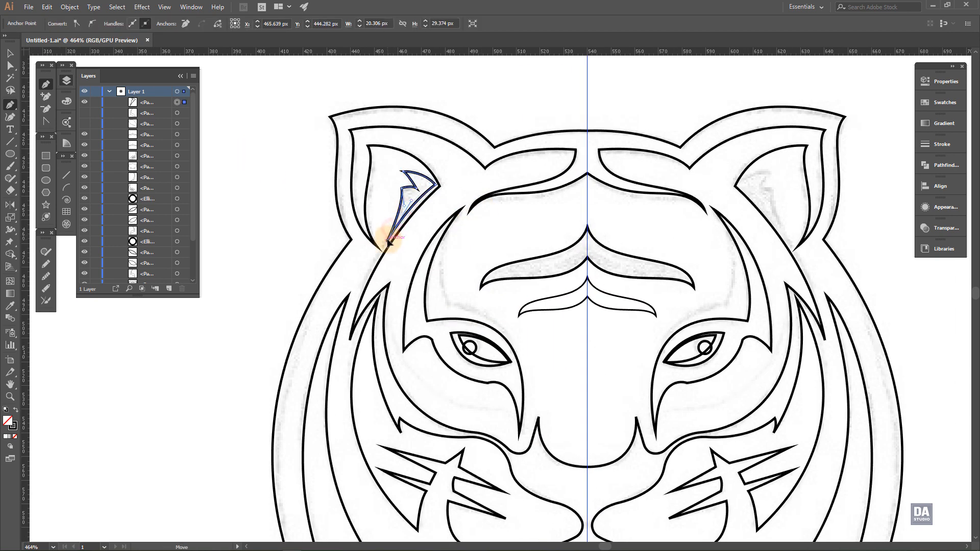
left_click_drag(387, 240, 397, 230)
left_click_drag(396, 230, 396, 230)
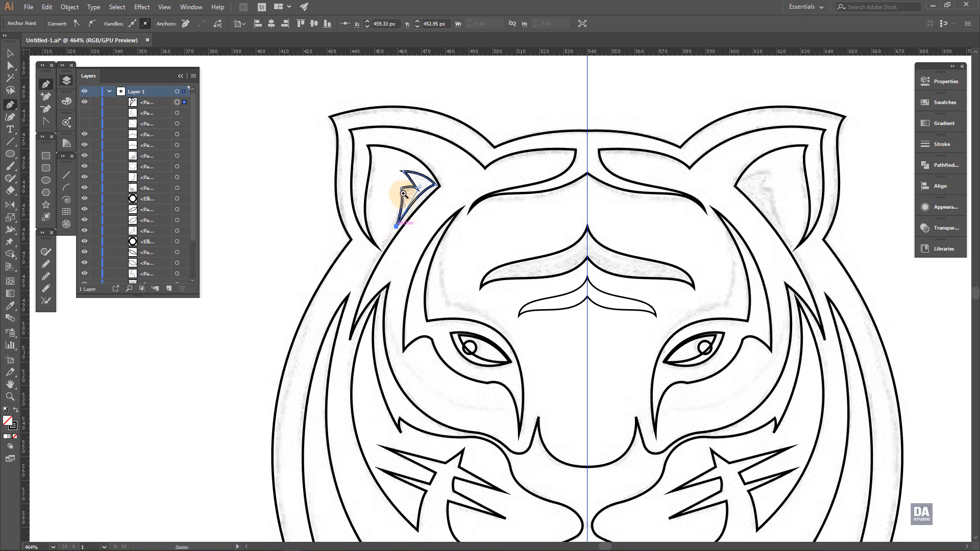
scroll(408, 194, "up", 5)
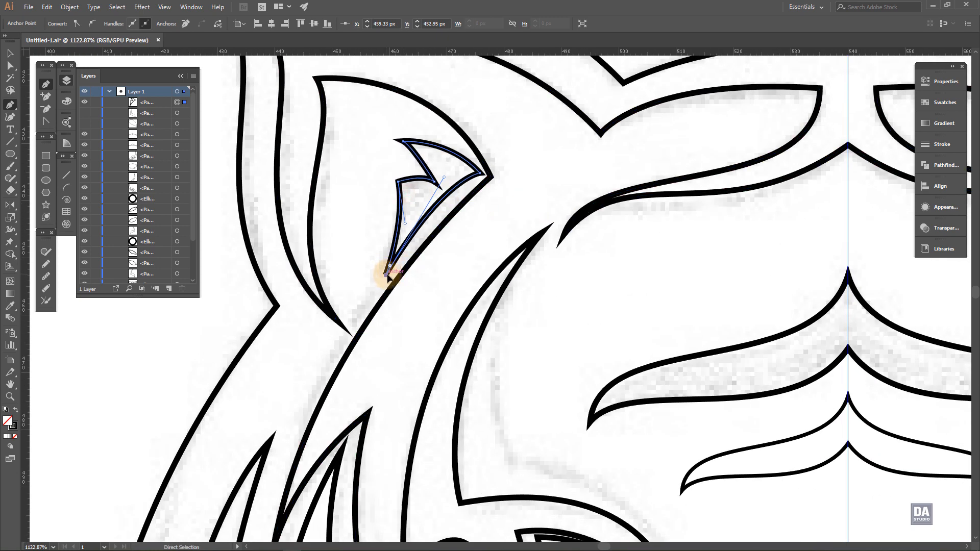
left_click_drag(386, 275, 391, 275)
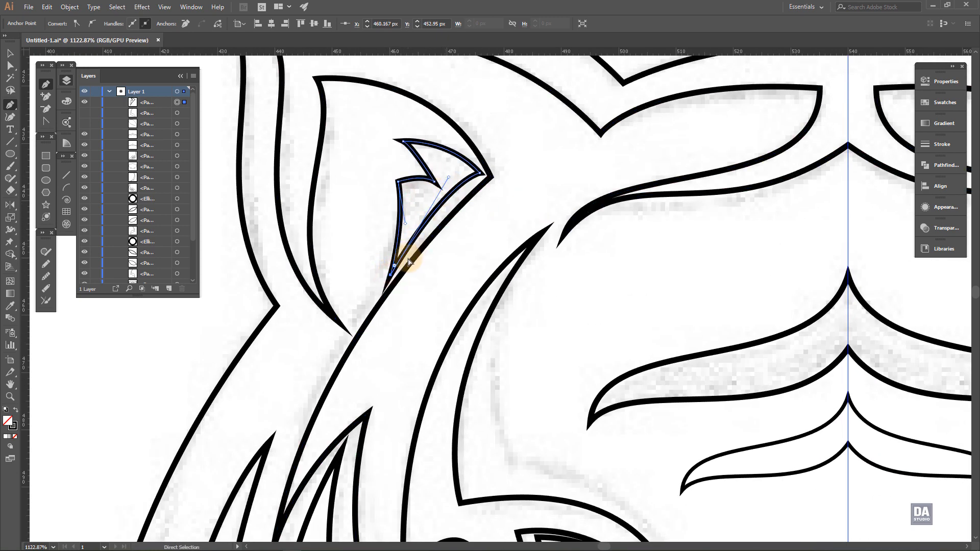
Refine the ear tuft's edge curves and raise its two pointed ends on the side facing the ear's interior.
left_click_drag(448, 179, 397, 169)
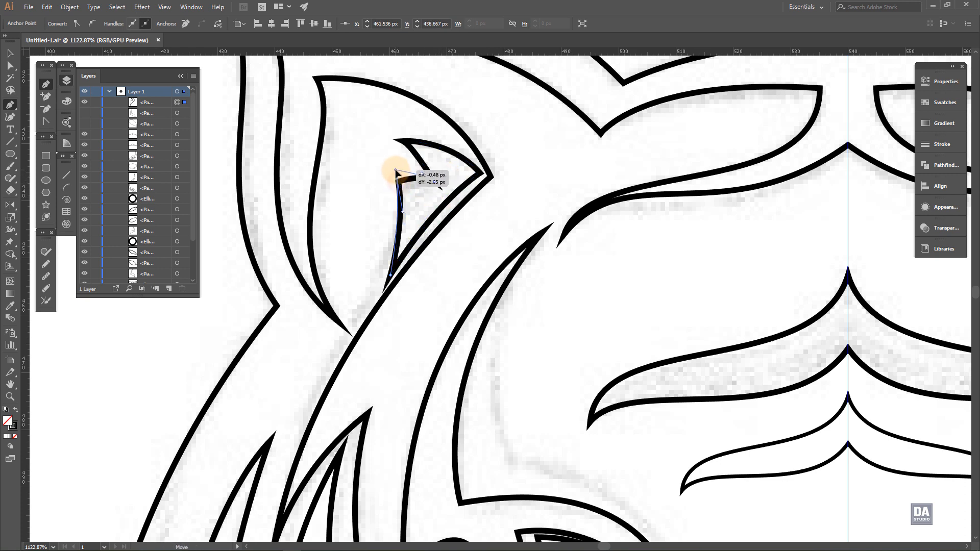
left_click(401, 213)
left_click_drag(404, 145, 410, 117)
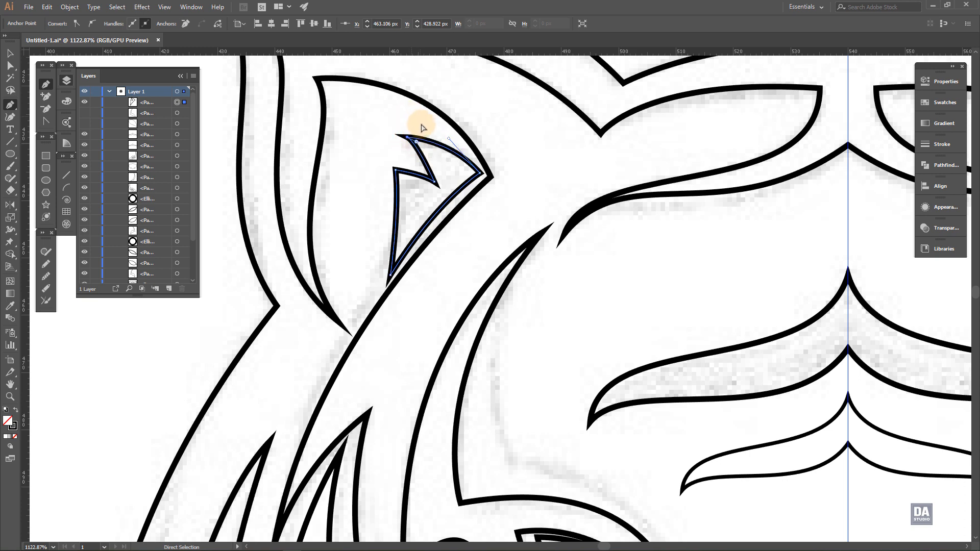
scroll(417, 138, "up", 3)
left_click_drag(422, 153, 404, 149)
left_click(466, 203)
Clear the selection and hide the finished left ear tuft path in Layer 1.
left_click_drag(458, 238, 145, 188)
left_click_drag(531, 356, 482, 333)
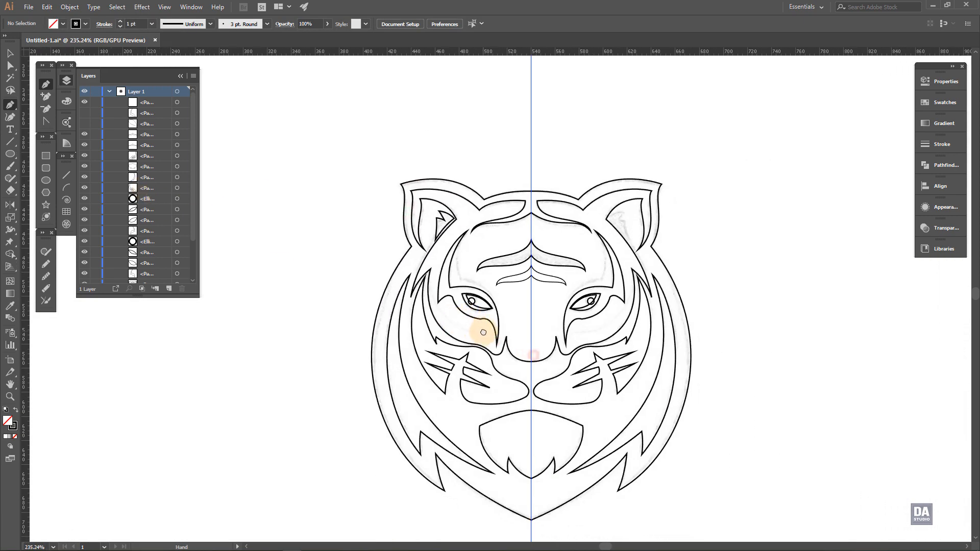
left_click_drag(515, 281, 592, 287)
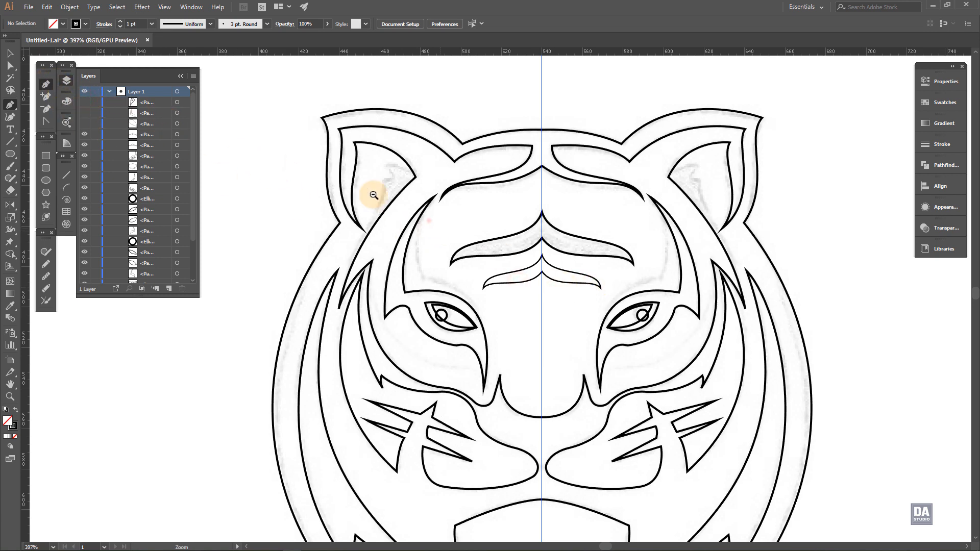
mouse_move(376, 192)
left_mouse_down()
mouse_move(313, 173)
mouse_move(369, 186)
left_mouse_up()
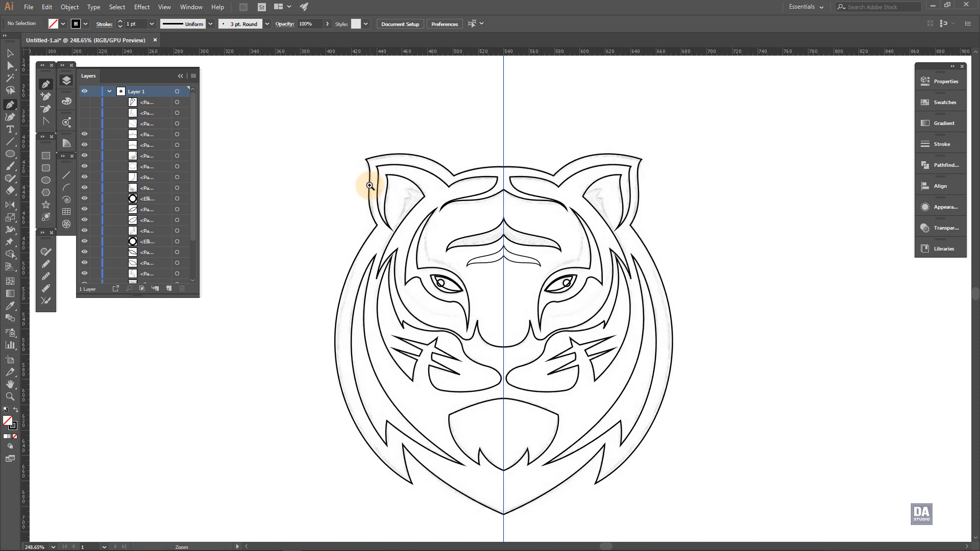
Fill the outer head outline with the dark grey swatch R=26 G=26 B=26.
left_click(46, 85)
left_click(67, 80)
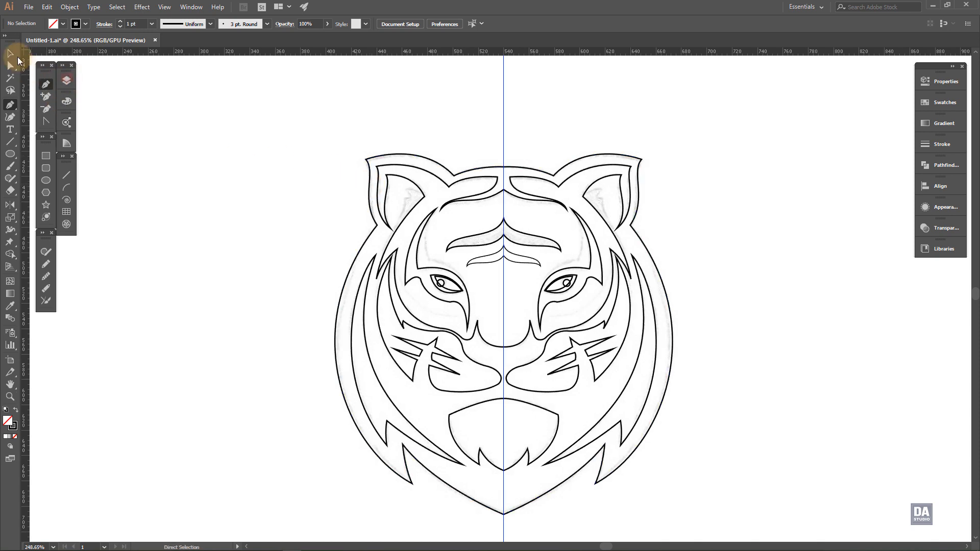
left_click(10, 54)
left_click(261, 241)
left_click_drag(488, 347, 475, 341)
left_click_drag(577, 313, 578, 312)
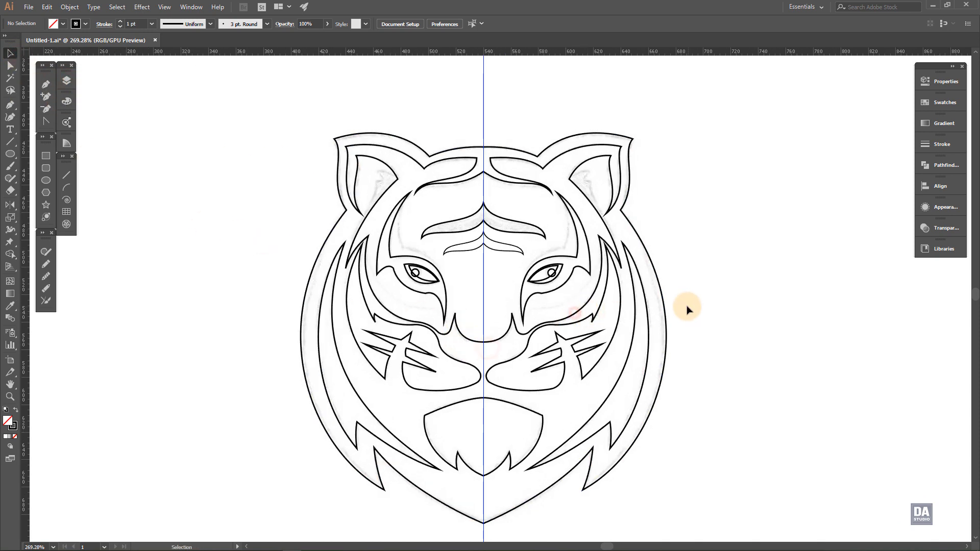
left_click(663, 303)
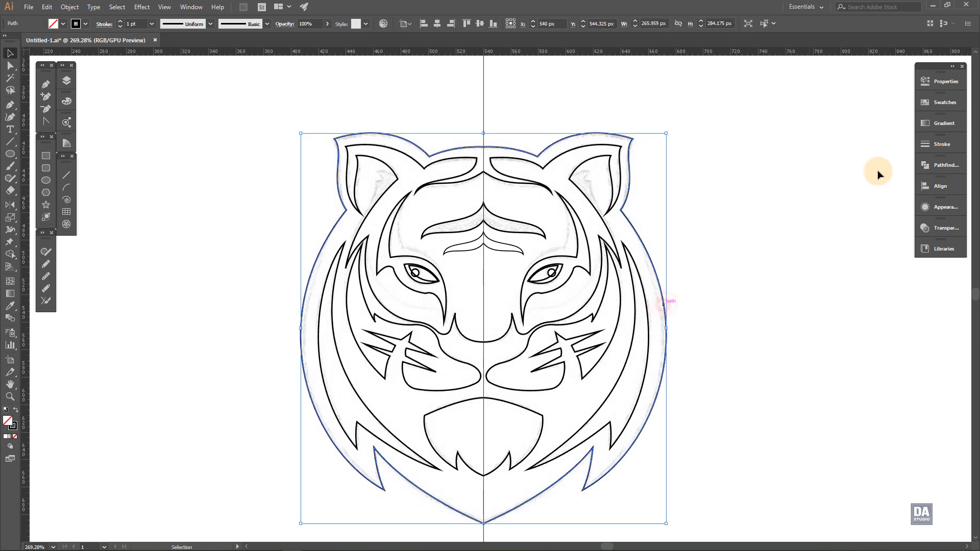
left_click(939, 105)
left_click(820, 195)
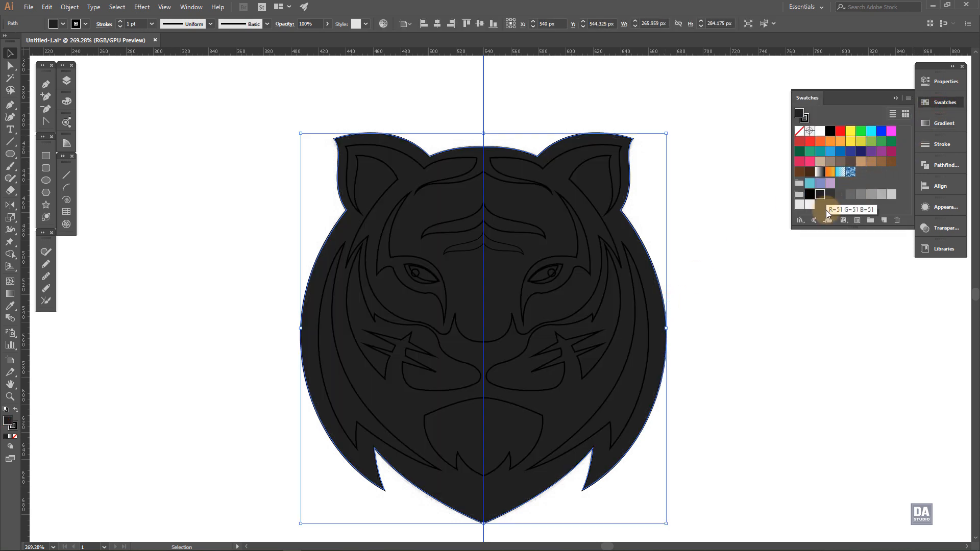
left_click(825, 283)
Fill the chin shape and both whiskered cheek shapes with white.
left_click(533, 415)
left_click(541, 418)
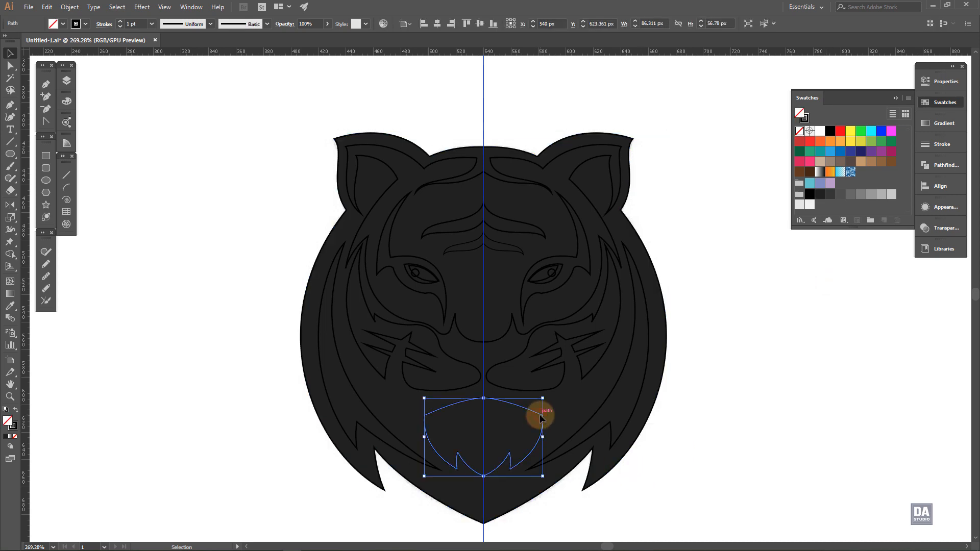
left_click(546, 371, "shift")
left_click(462, 364, "shift")
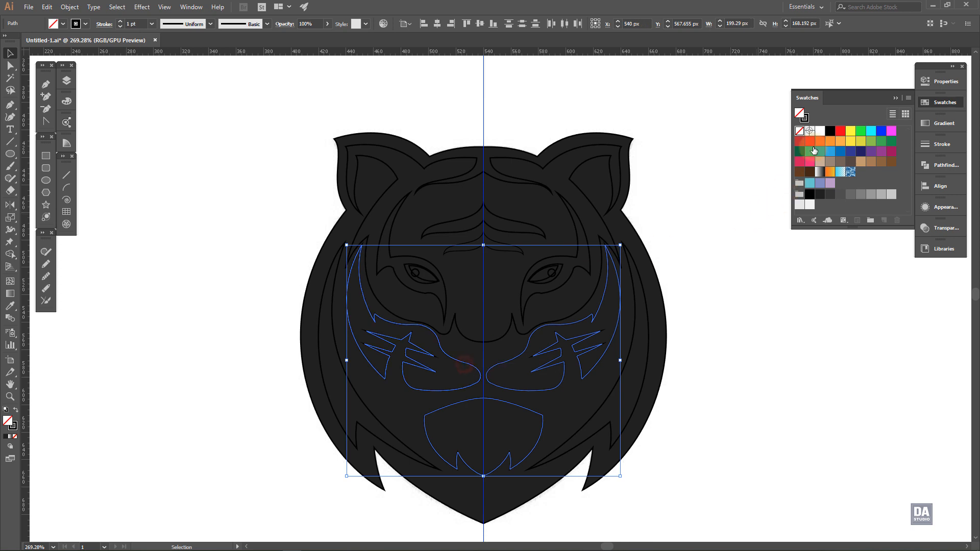
left_click(820, 131)
left_click(752, 324)
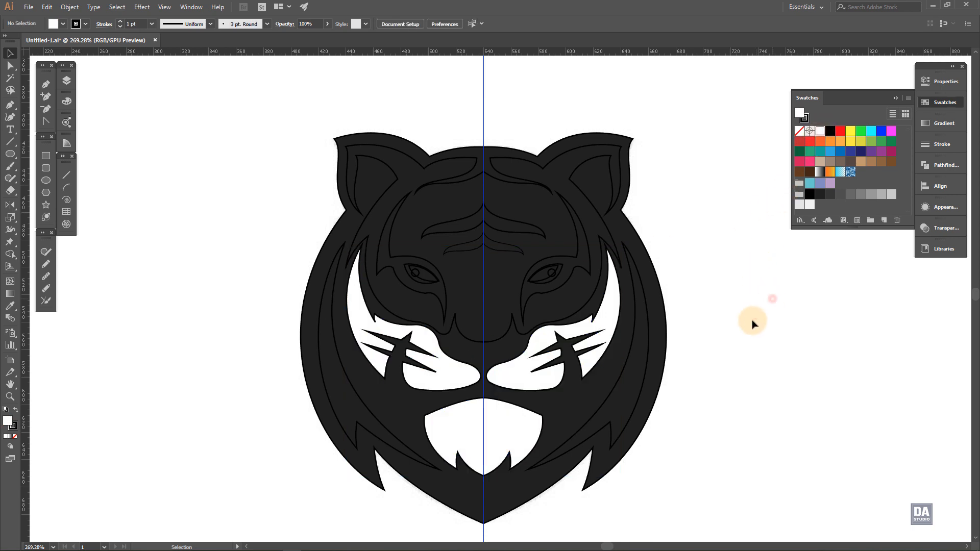
Fill the two long curved stripes along the outer sides of the head with light grey.
left_click(648, 332)
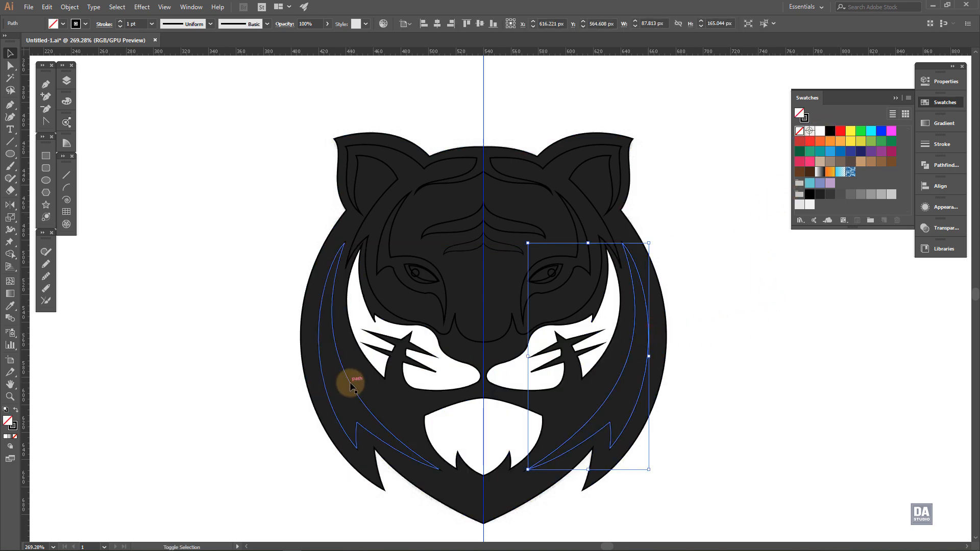
left_click(350, 386, "shift")
left_click(799, 205)
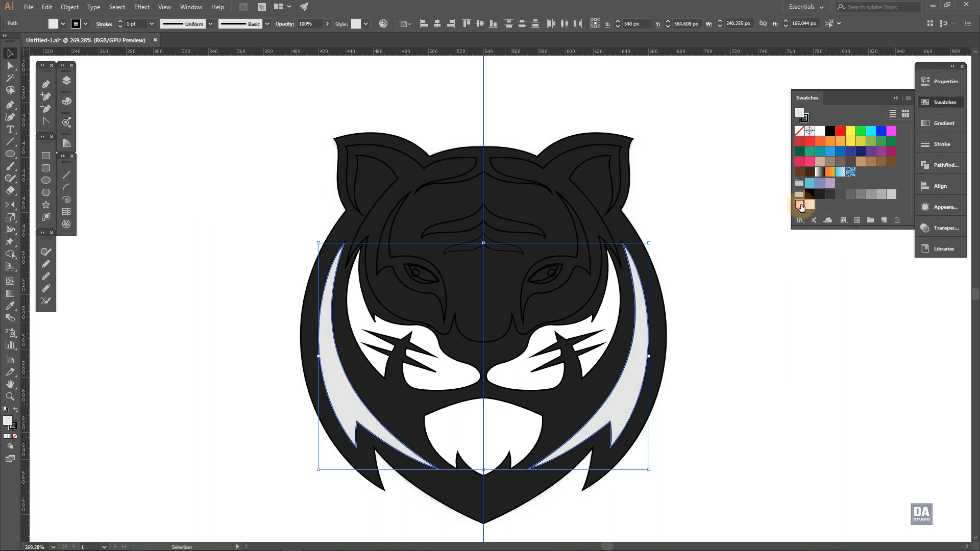
left_click(758, 273)
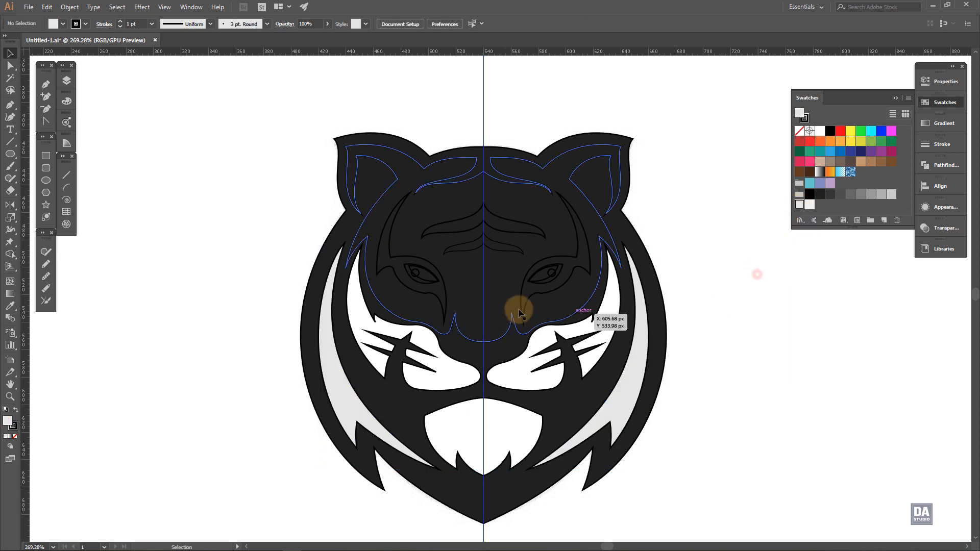
Fill the two patches surrounding the eyes with black.
left_click(585, 272)
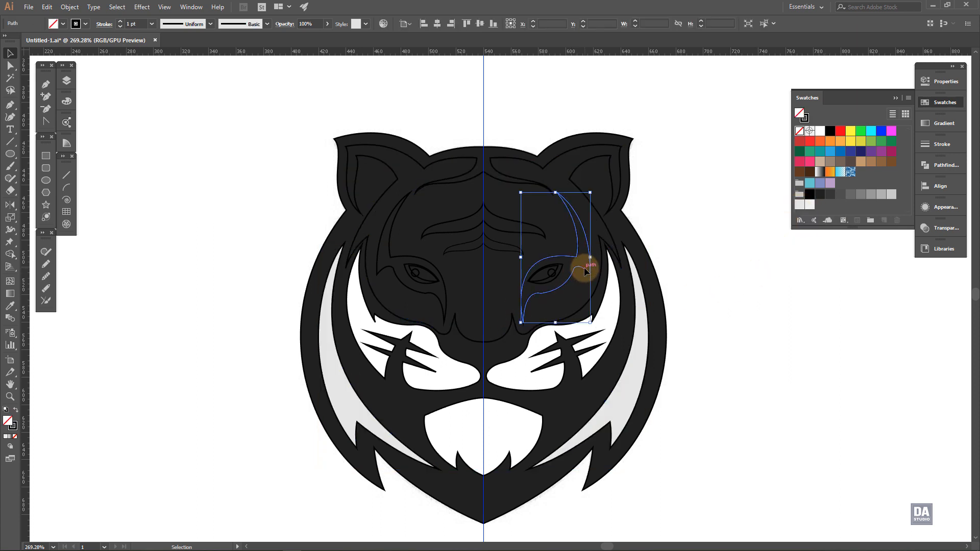
left_click(445, 295, "shift")
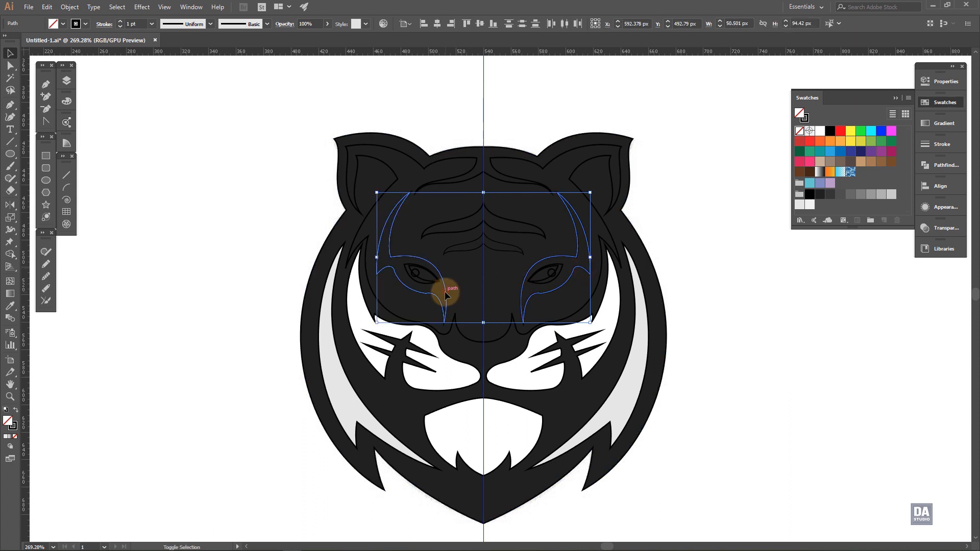
left_click(830, 132)
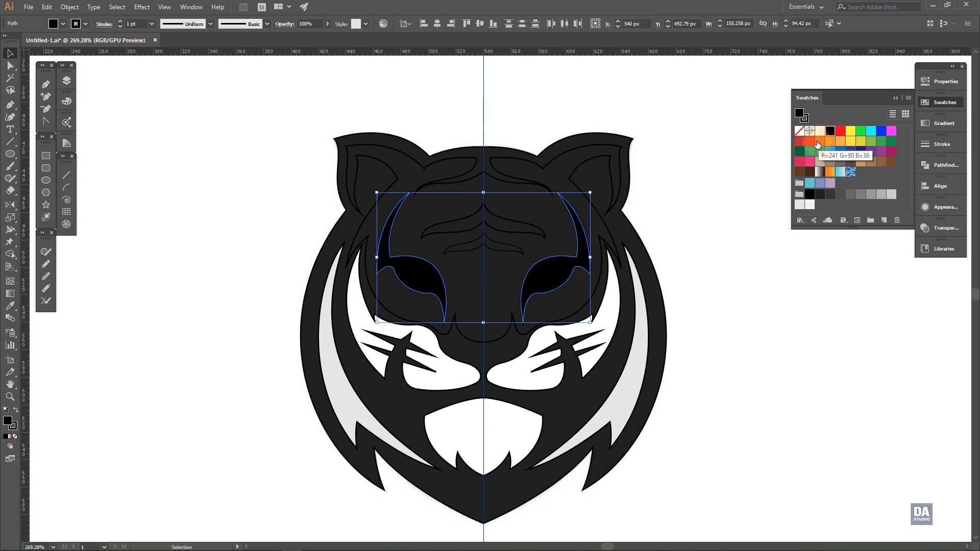
Fill the upper face and inner ear shape with orange and adjust its colour to F16F07.
left_click(559, 225)
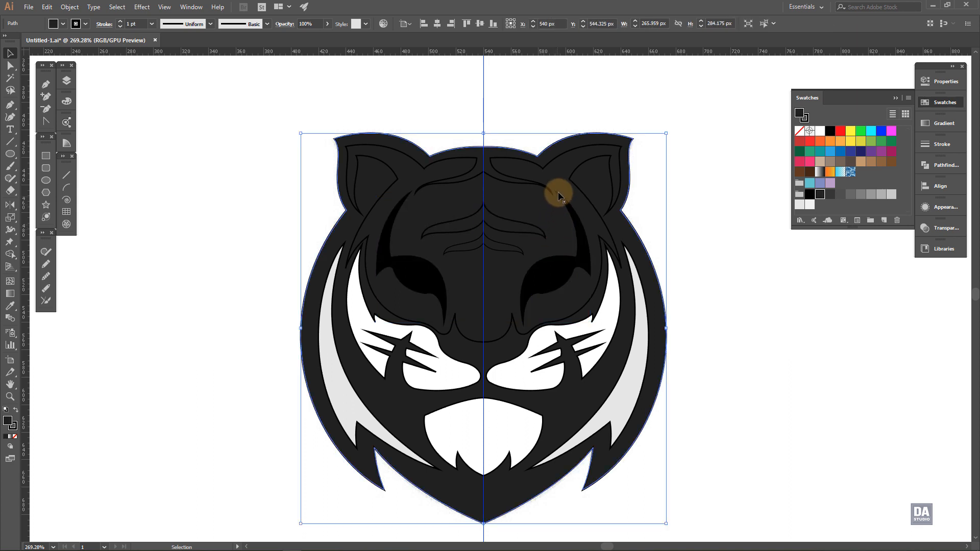
left_click(580, 189)
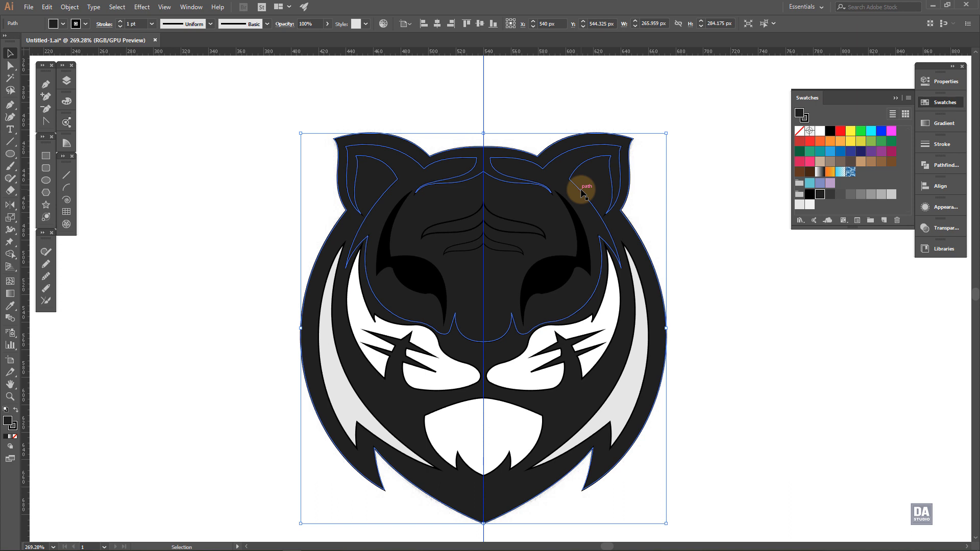
left_click(820, 141)
left_click(820, 141)
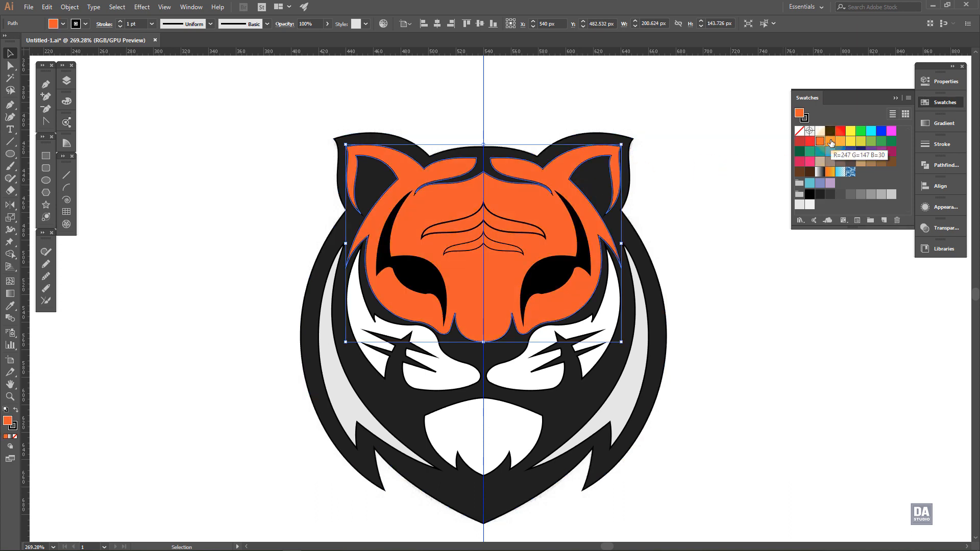
left_click(67, 101)
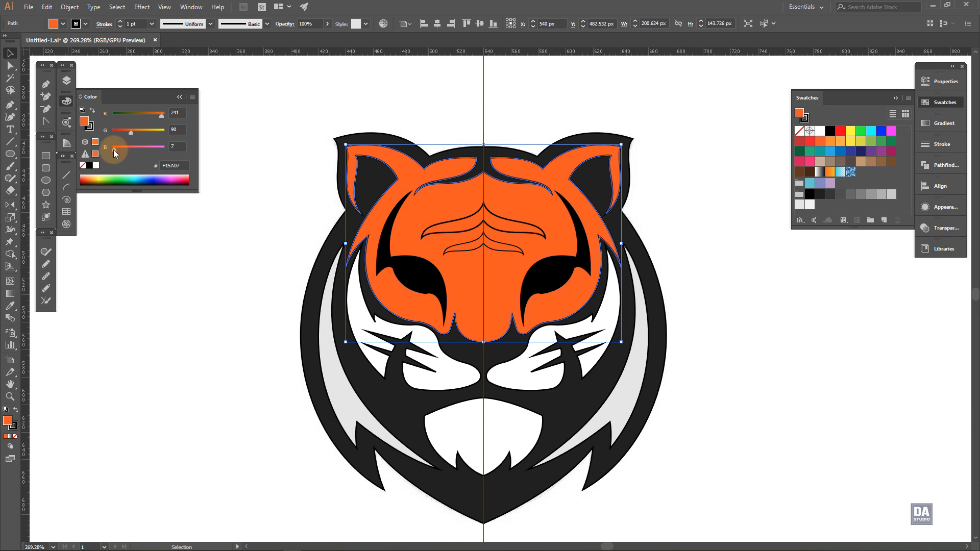
left_click_drag(133, 134, 135, 130)
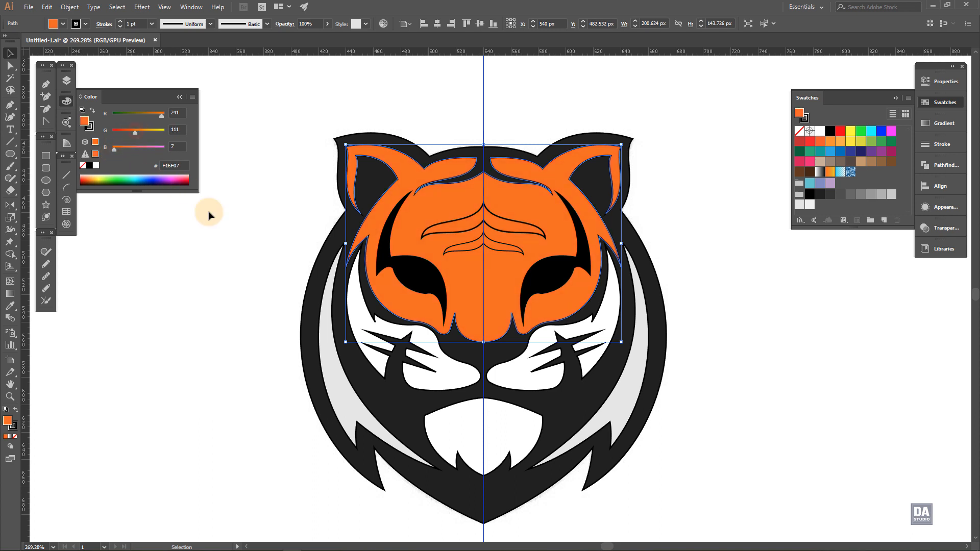
left_click(234, 249)
Swap fill and stroke on the two forehead stripes to make them solid black without a stroke.
left_click(450, 250)
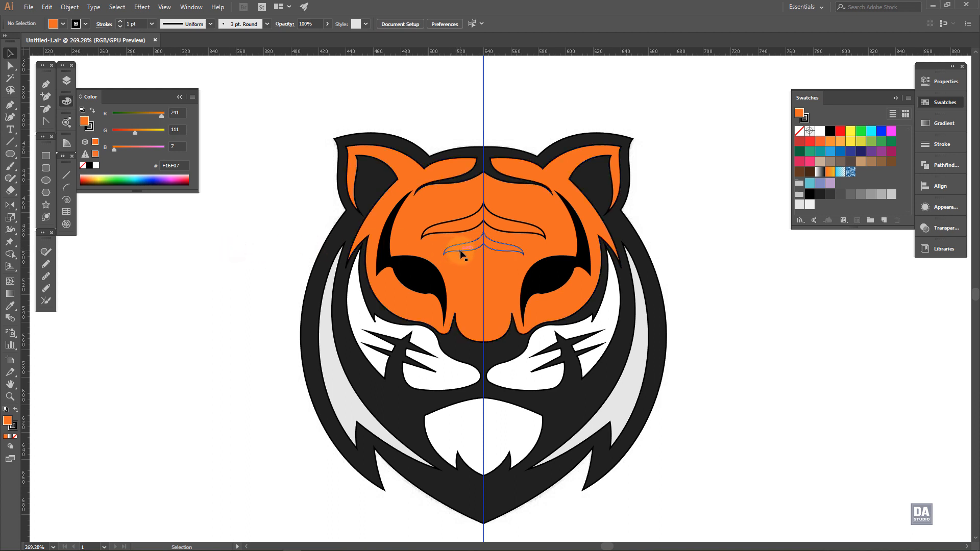
left_click(463, 232, "shift")
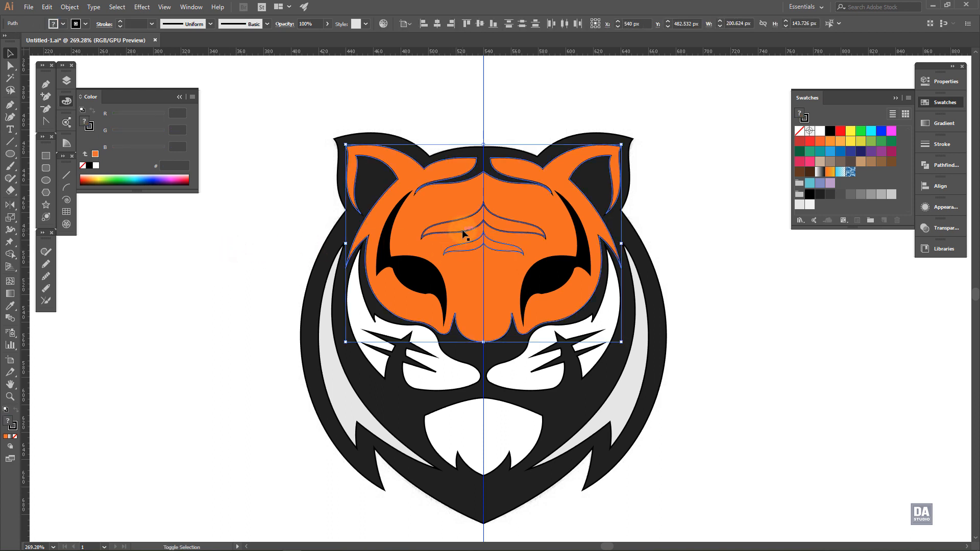
left_click(442, 209, "shift")
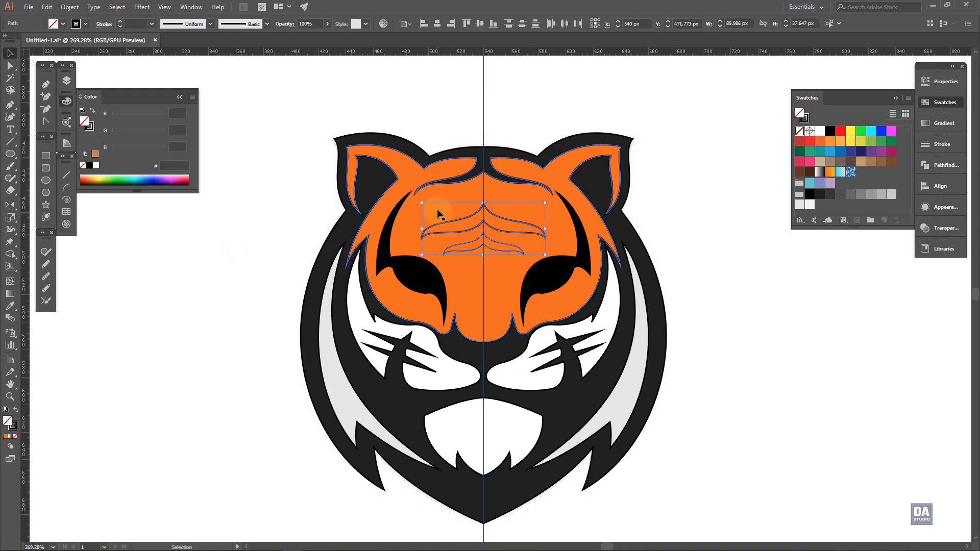
left_click(92, 111)
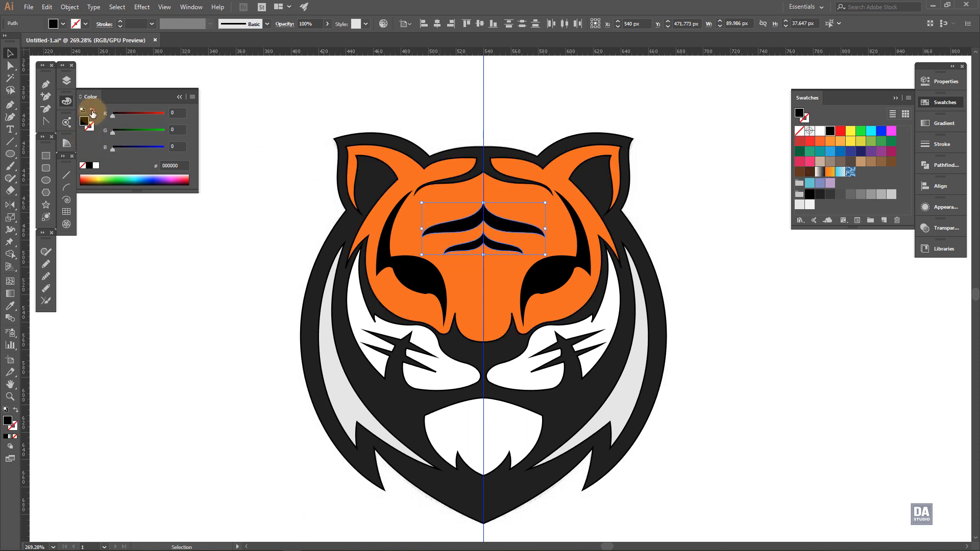
left_click(240, 236)
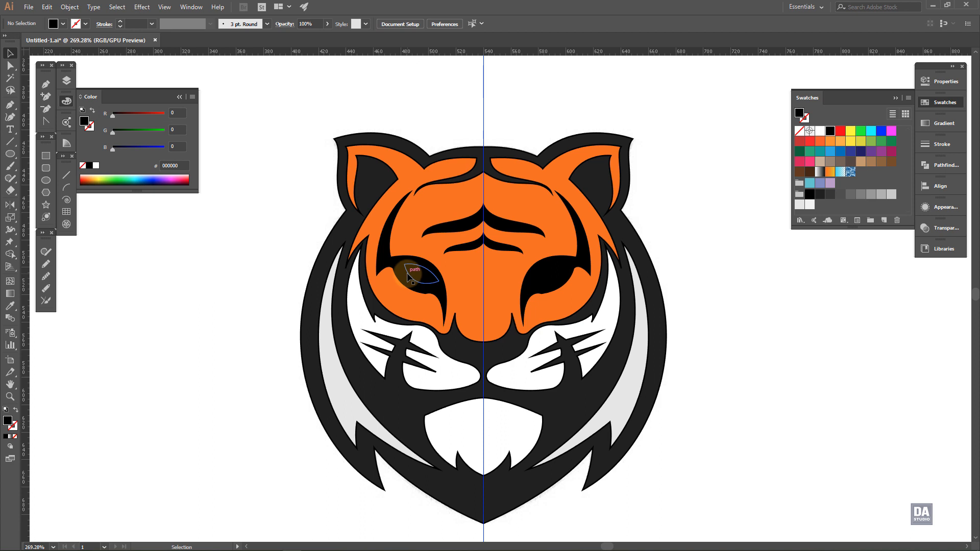
Recolour the forehead stripes and both eye patches with the dark grey fill 1A1A1A.
scroll(444, 276, "up", 1)
left_click(467, 242)
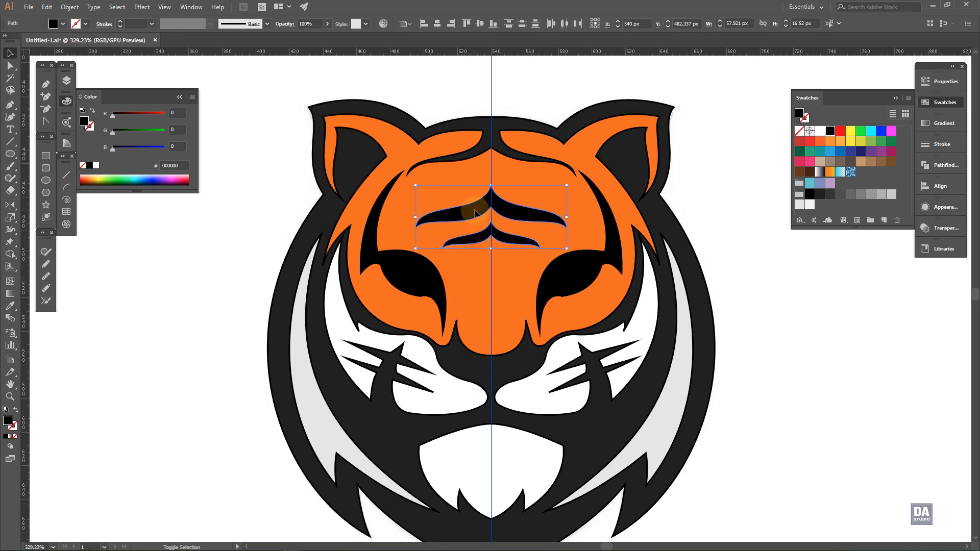
left_click(374, 248, "shift")
left_click(592, 267, "shift")
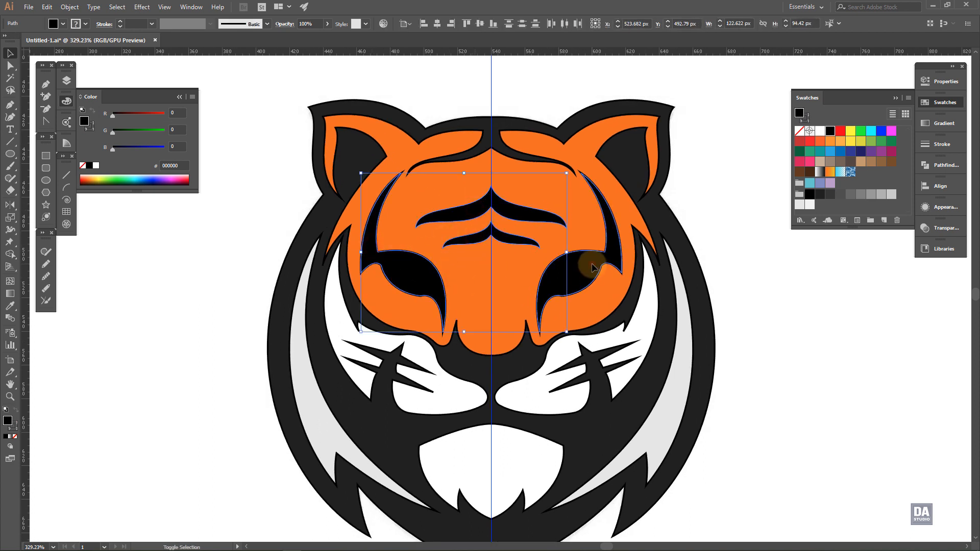
left_click(816, 197)
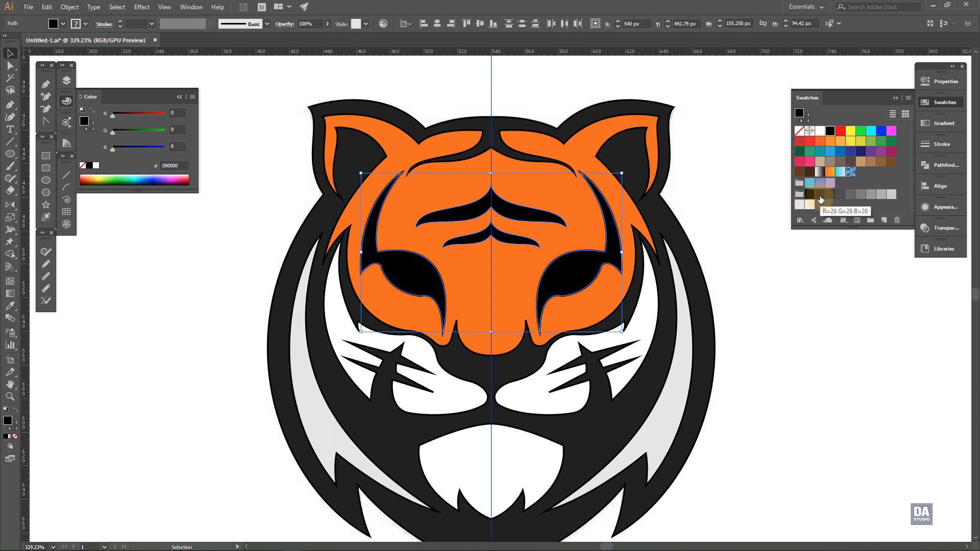
left_click(820, 198)
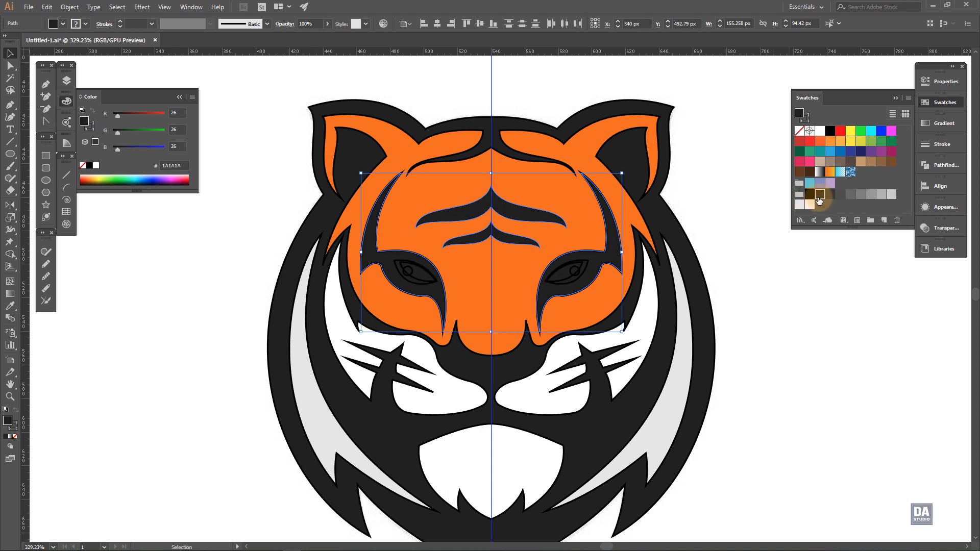
left_click(812, 305)
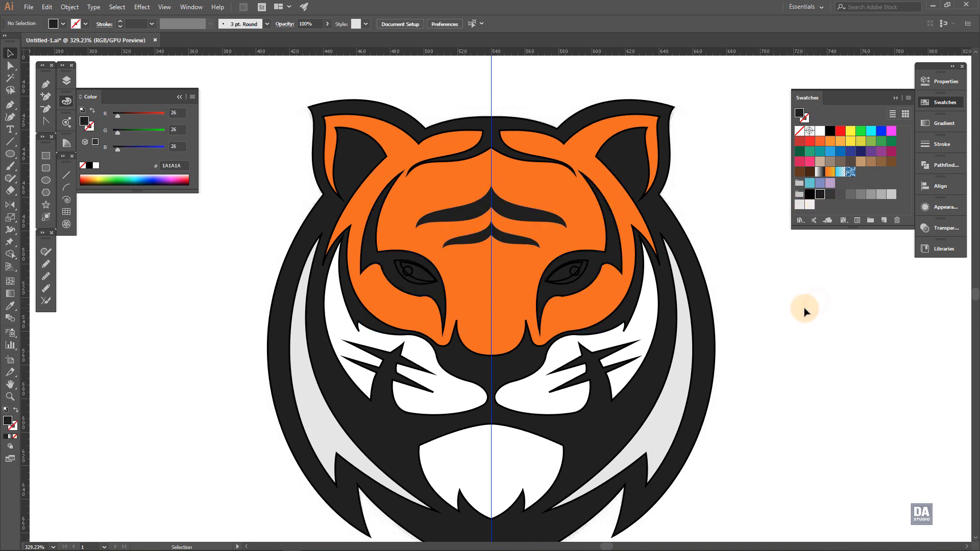
Fill the outer eye shapes of both eyes with white.
key("z")
left_click_drag(602, 341, 622, 332)
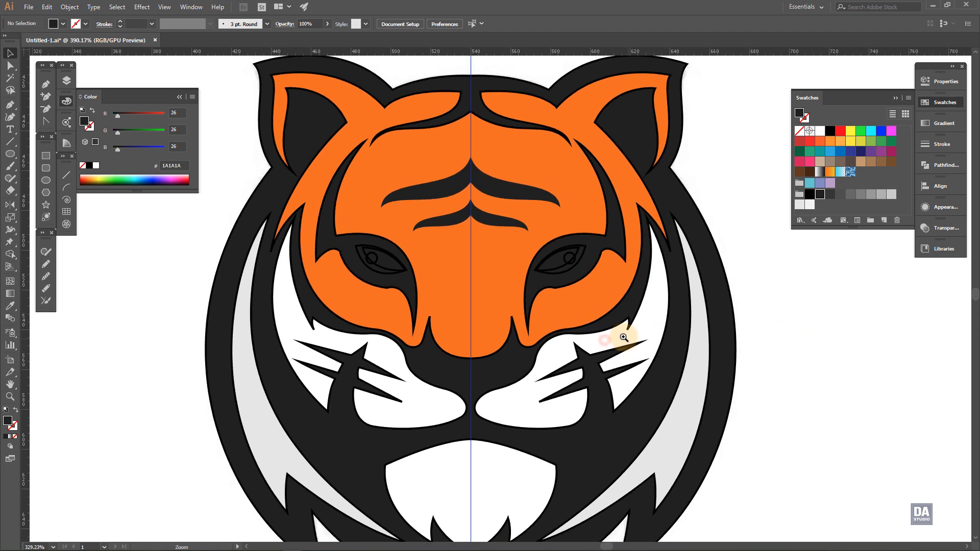
left_click(402, 263)
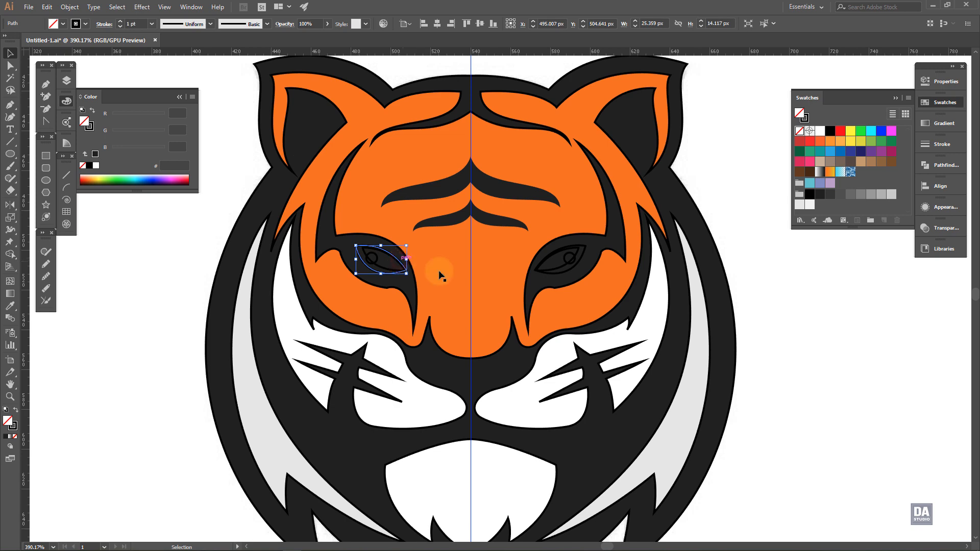
left_click(556, 278, "shift")
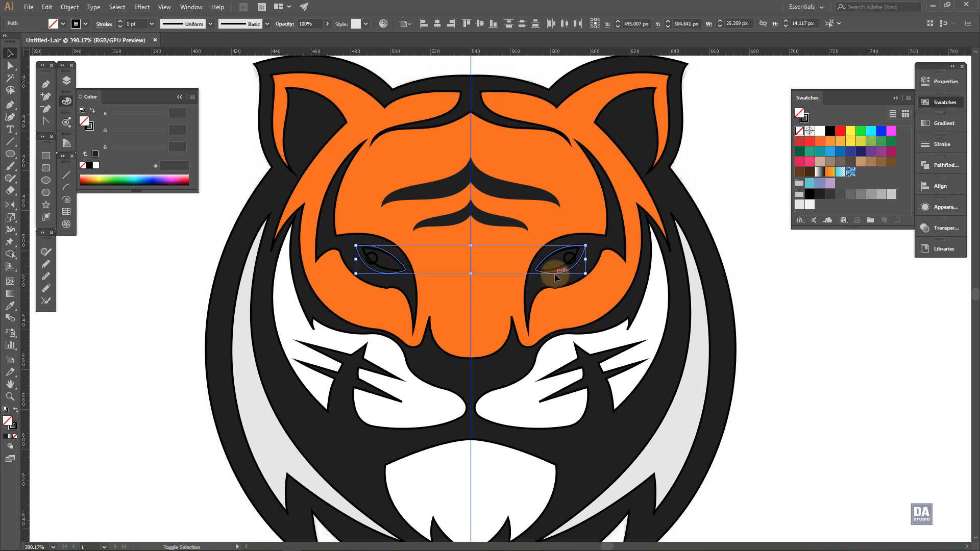
left_click(818, 131)
left_click(808, 278)
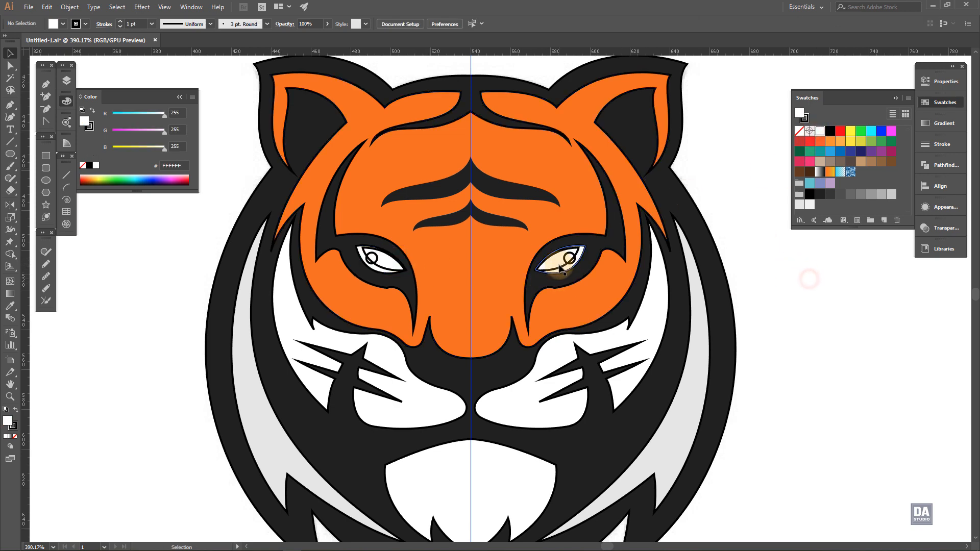
Swap fill and stroke on both inner eye shapes to make them solid black without a stroke.
left_click(561, 269)
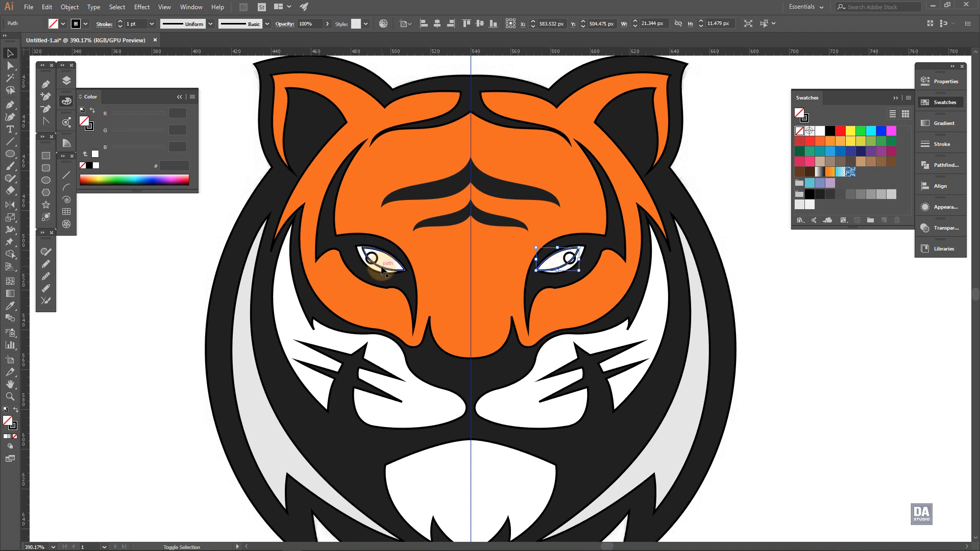
left_click(382, 269, "shift")
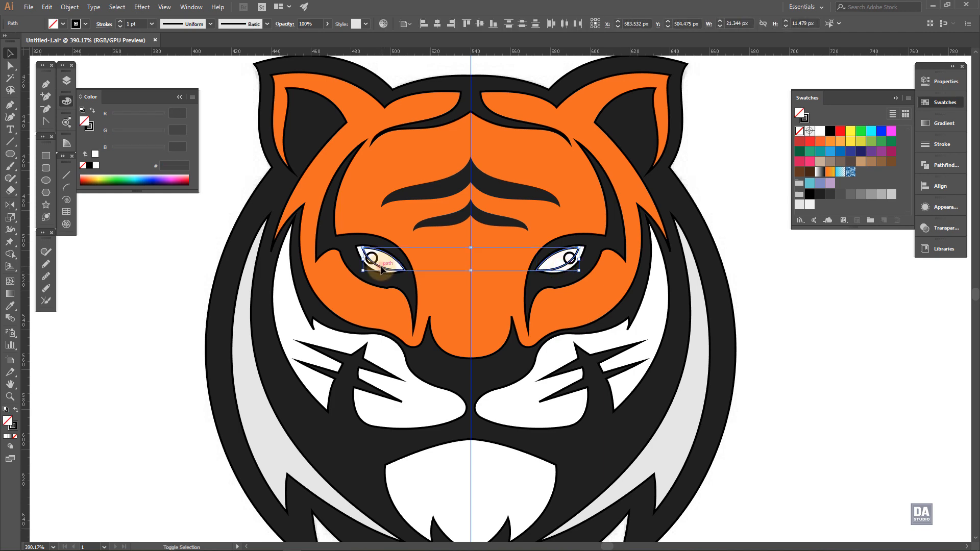
left_click(92, 111)
Fill the small highlight circles in both eyes with white and leave them without a stroke.
left_click(371, 258)
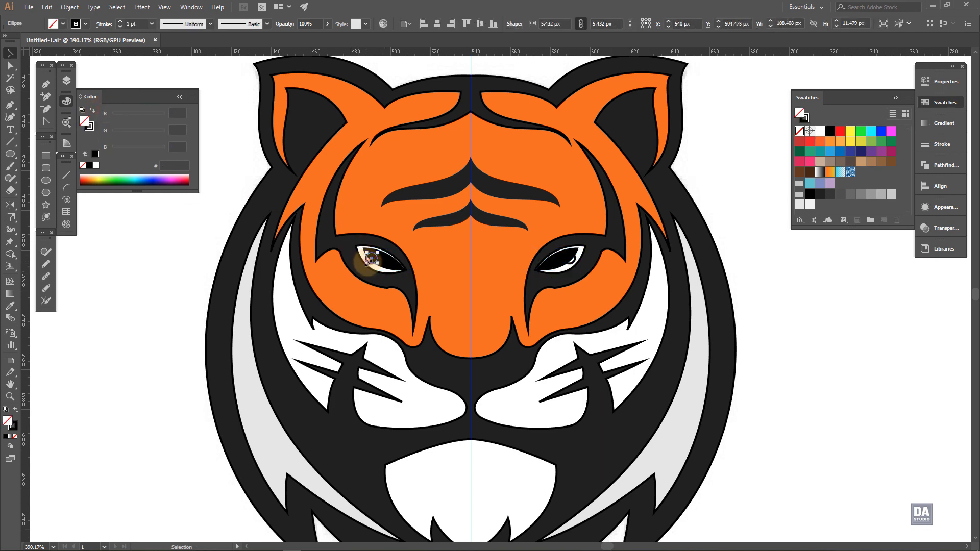
left_click(570, 258, "shift")
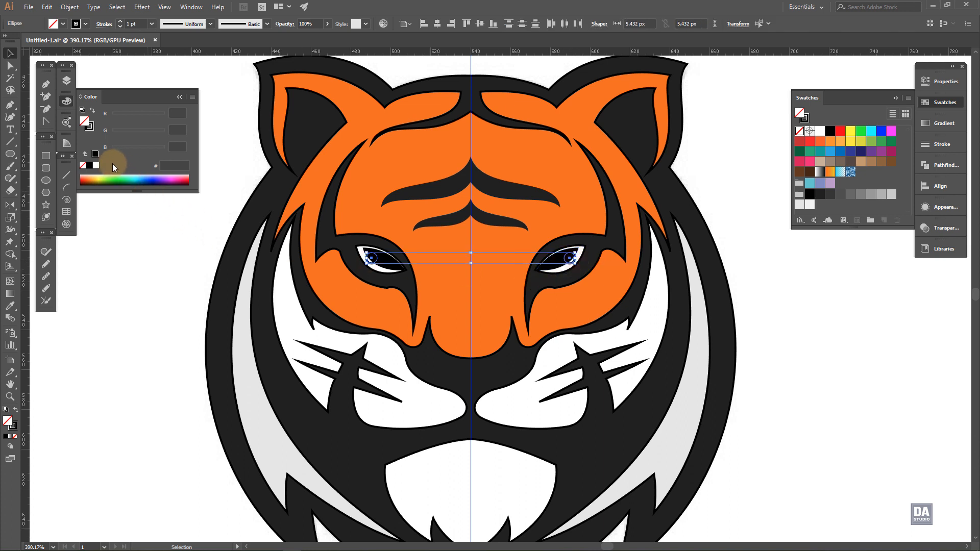
left_click(92, 111)
left_click(826, 130)
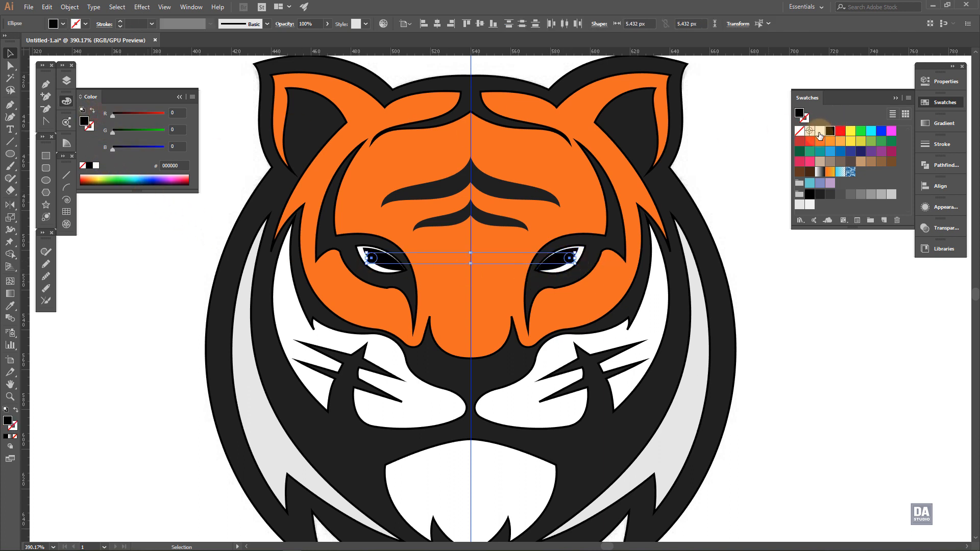
left_click(819, 133)
left_click(812, 281)
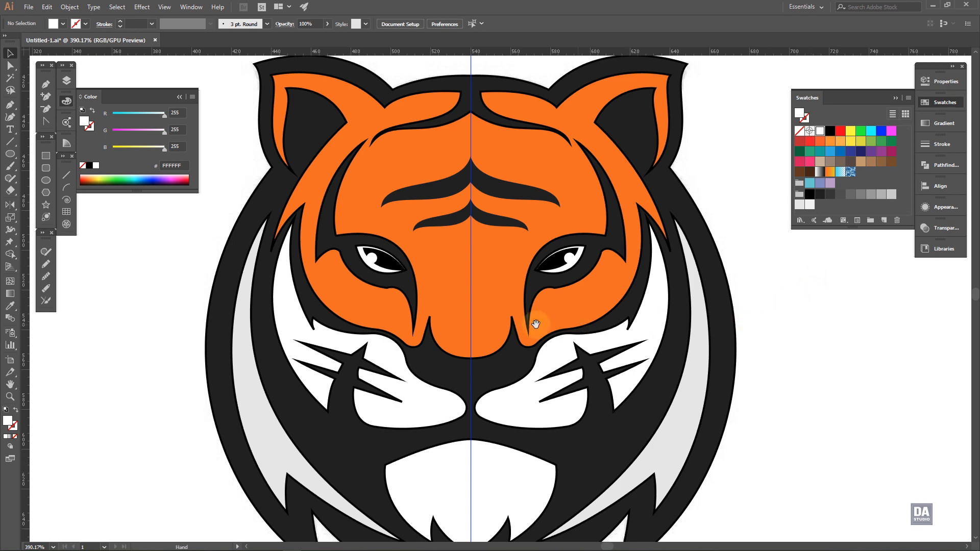
Change the stroke of both outer eye shapes to white.
left_click_drag(385, 259, 472, 300)
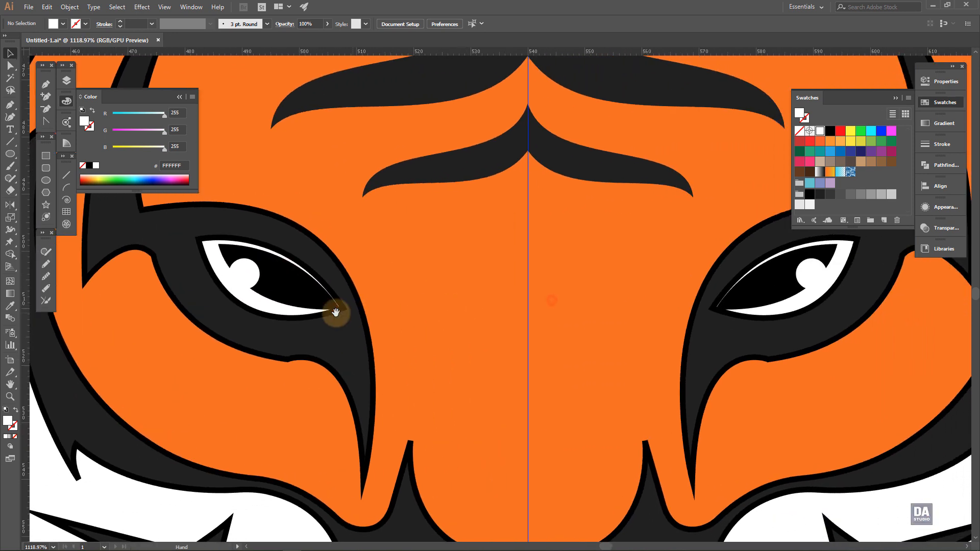
left_click(286, 315)
left_click(769, 319, "shift")
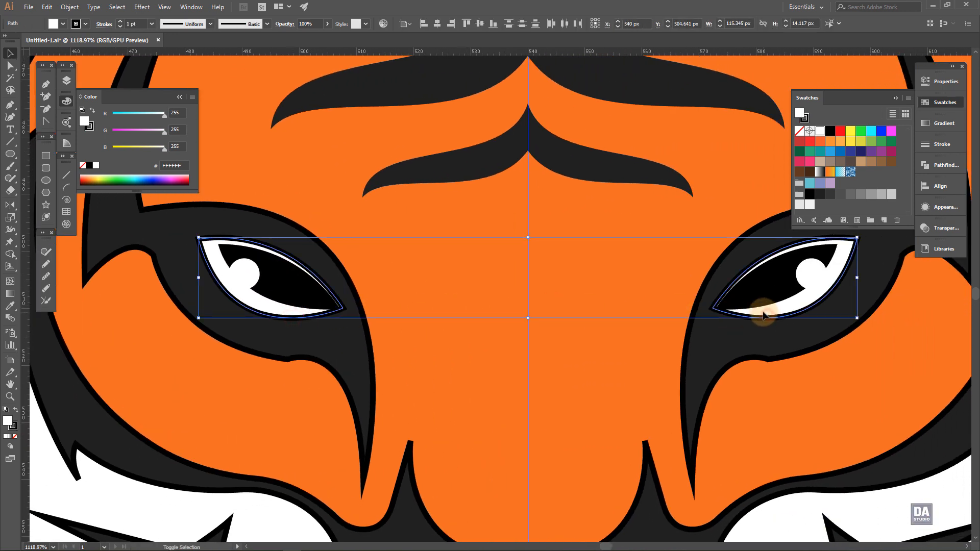
key("x")
left_click(96, 165)
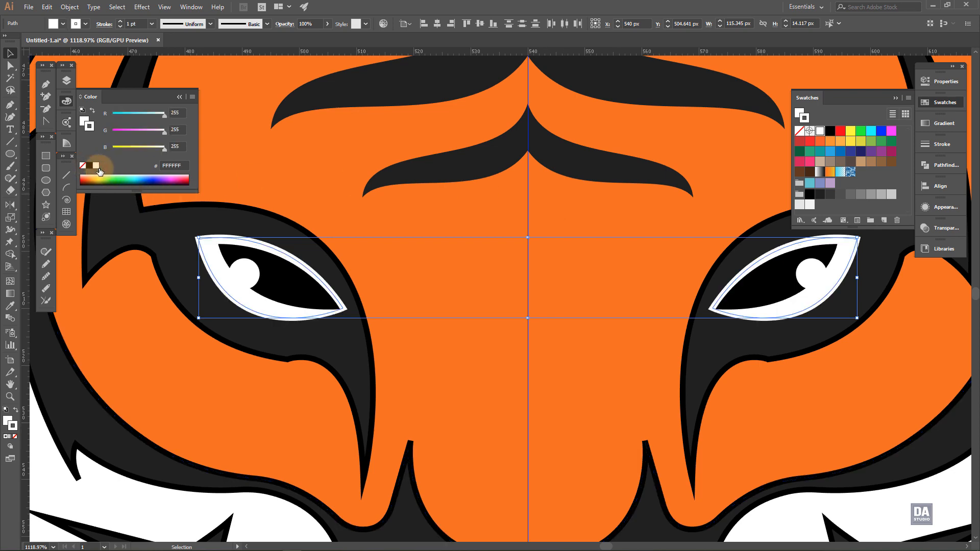
scroll(448, 293, "down", 3)
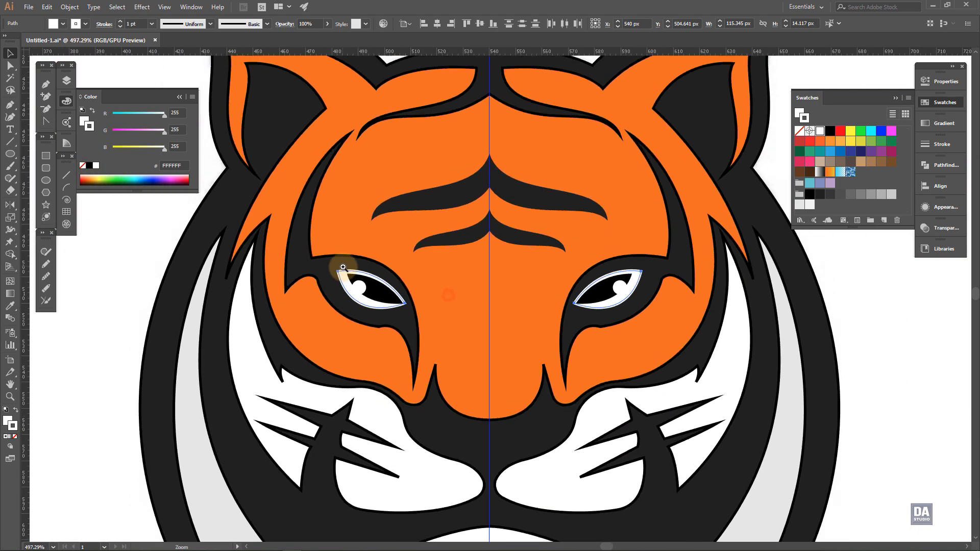
left_click(929, 332)
Show the hidden tuft path in the left ear and give it the orange fill R=241 G=90 B=36 with no stroke.
left_click_drag(604, 287, 514, 288)
left_click_drag(590, 290, 652, 299)
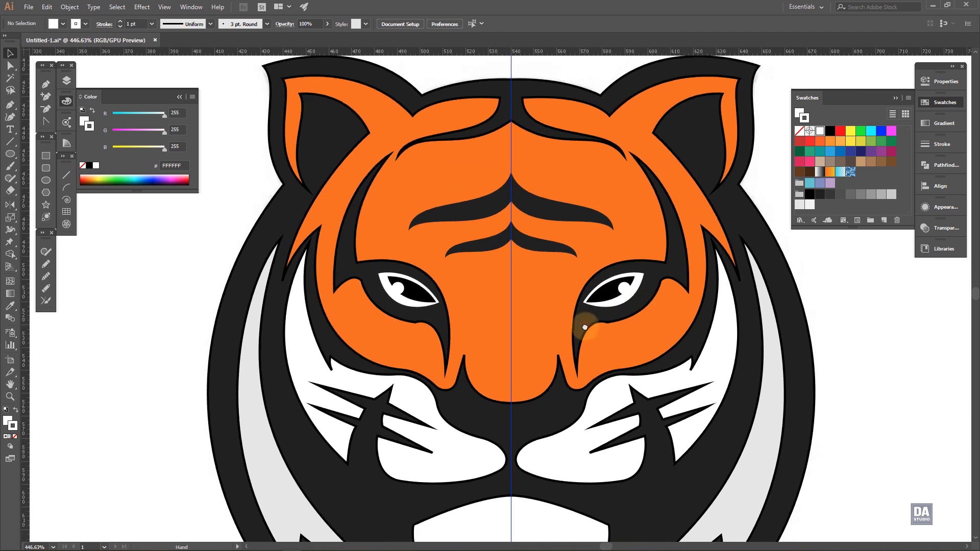
left_click(67, 82)
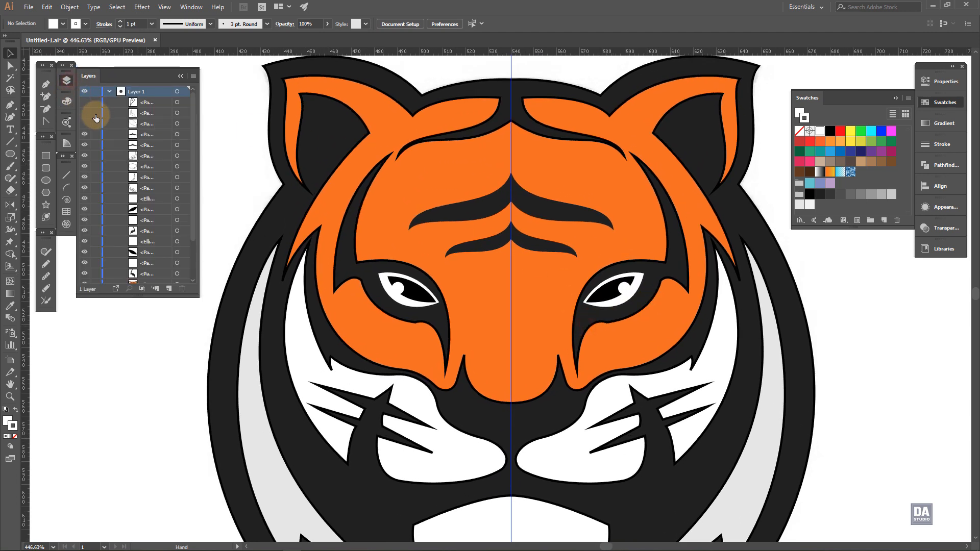
left_click(85, 102)
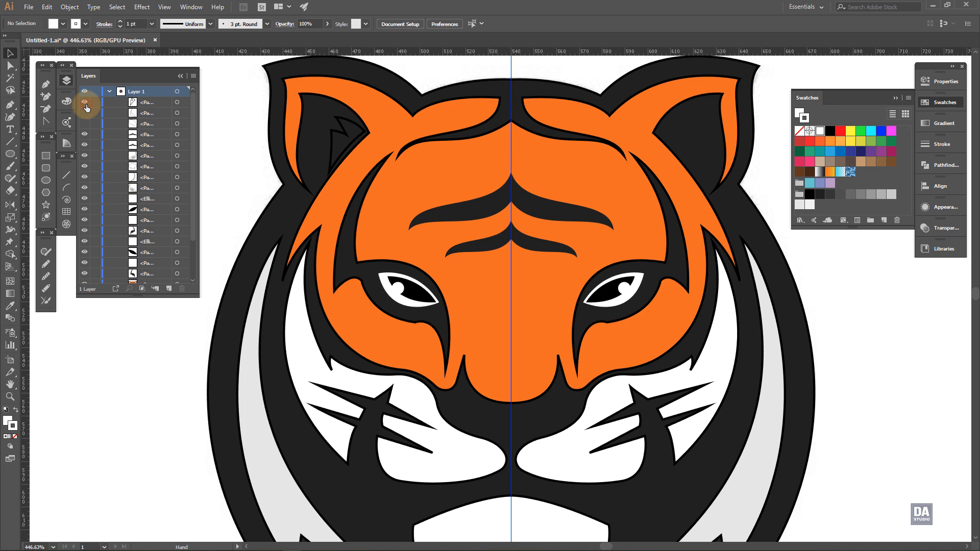
left_click(336, 134)
left_click(821, 143)
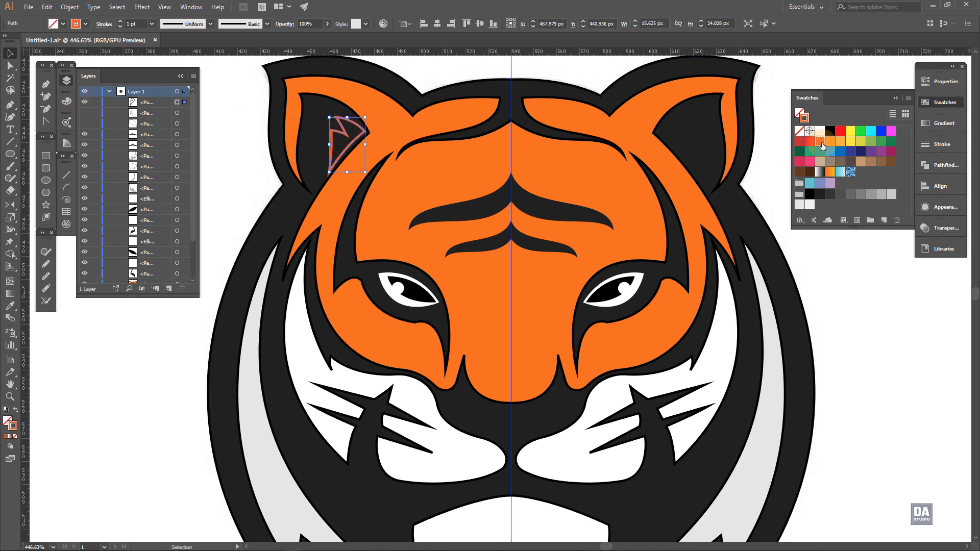
key("ctrl+z")
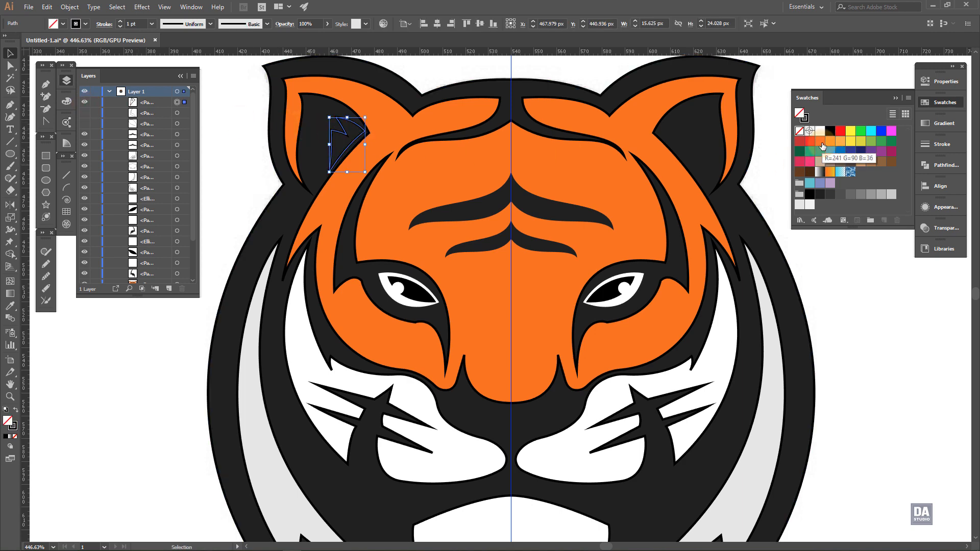
left_click(820, 143)
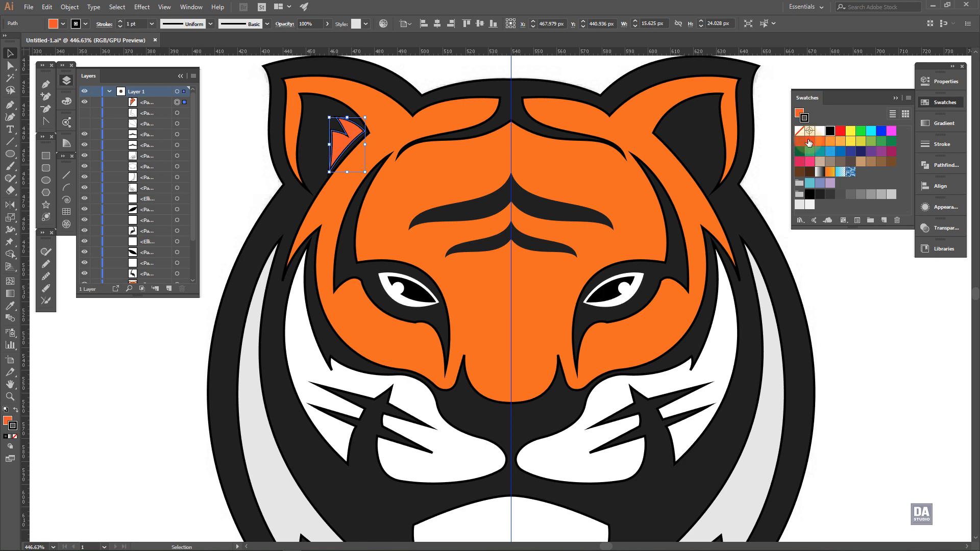
left_click(799, 133)
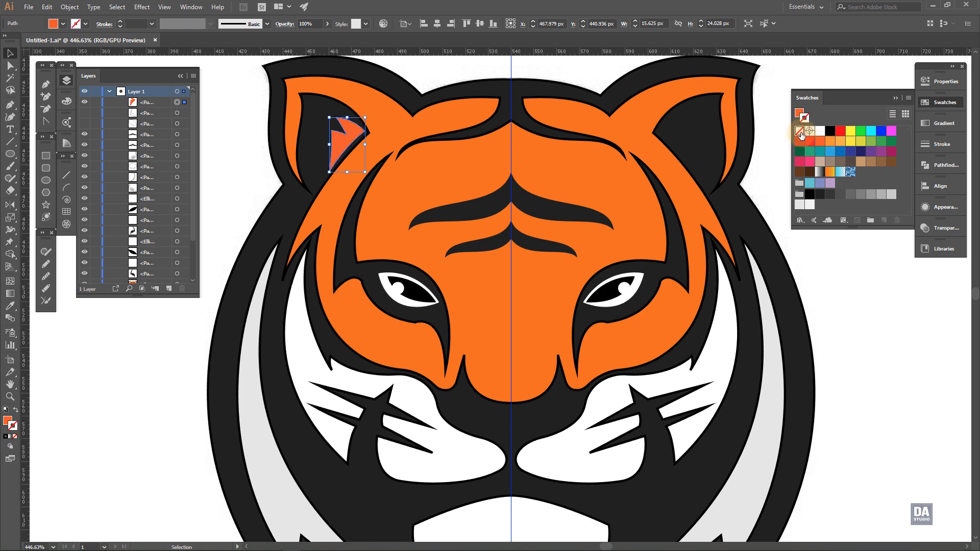
Remove the stroke from the large orange face shape.
left_click(638, 207)
left_click(800, 132)
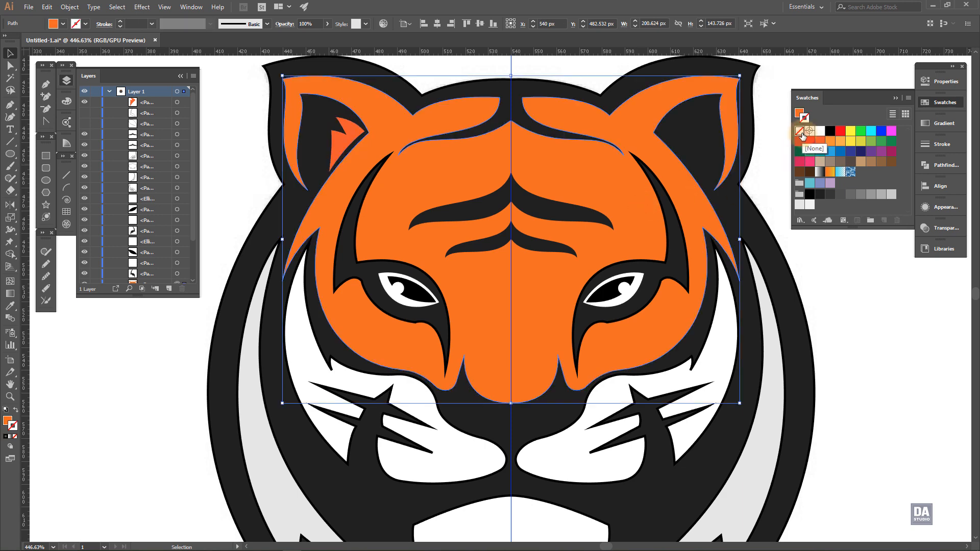
left_click(316, 196)
Reflect a copy of the left ear tuft across the vertical centre line of the face into the right ear.
left_click(339, 143)
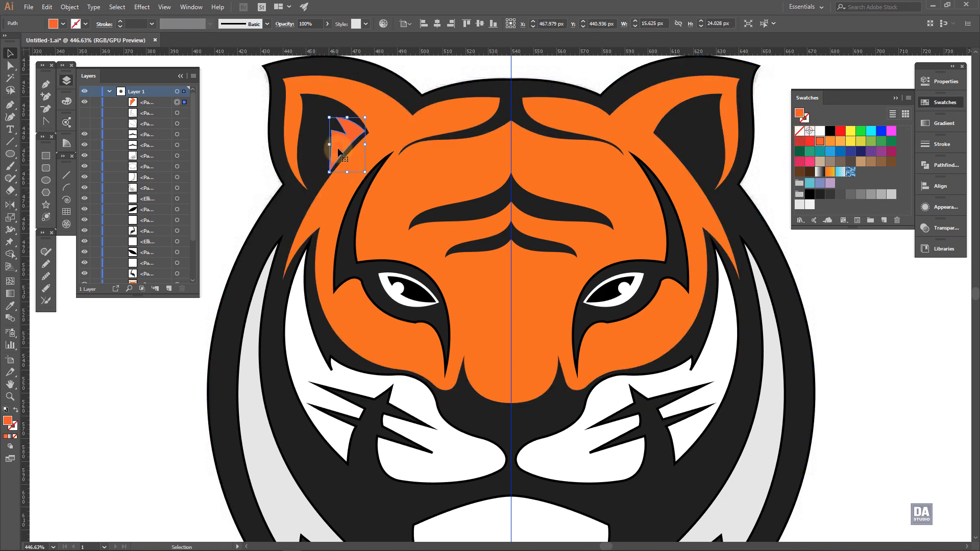
left_click(9, 204)
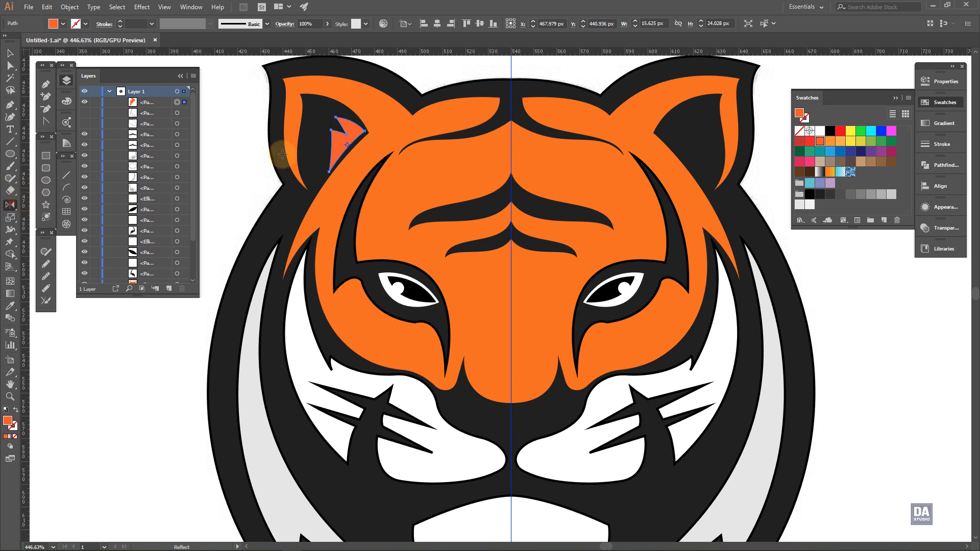
left_click(510, 120, "alt")
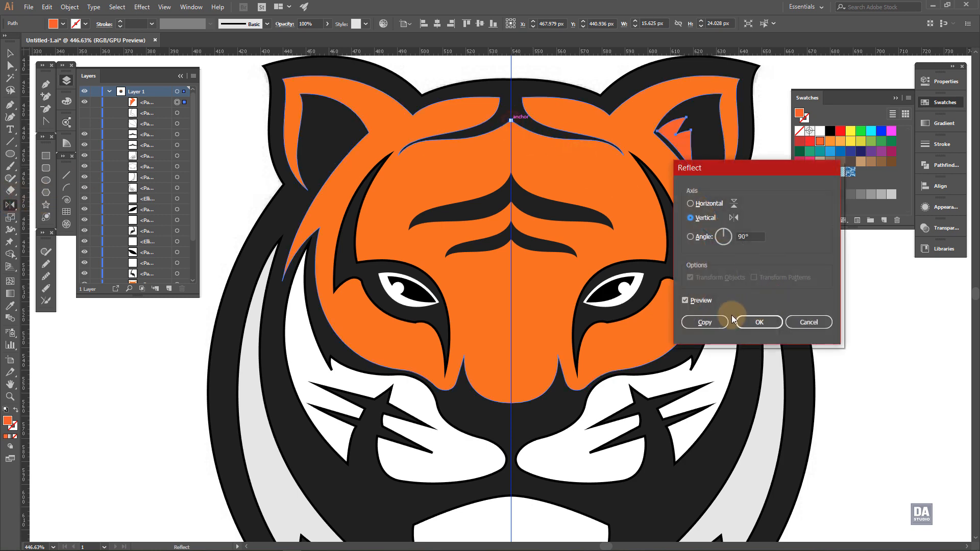
left_click(706, 320)
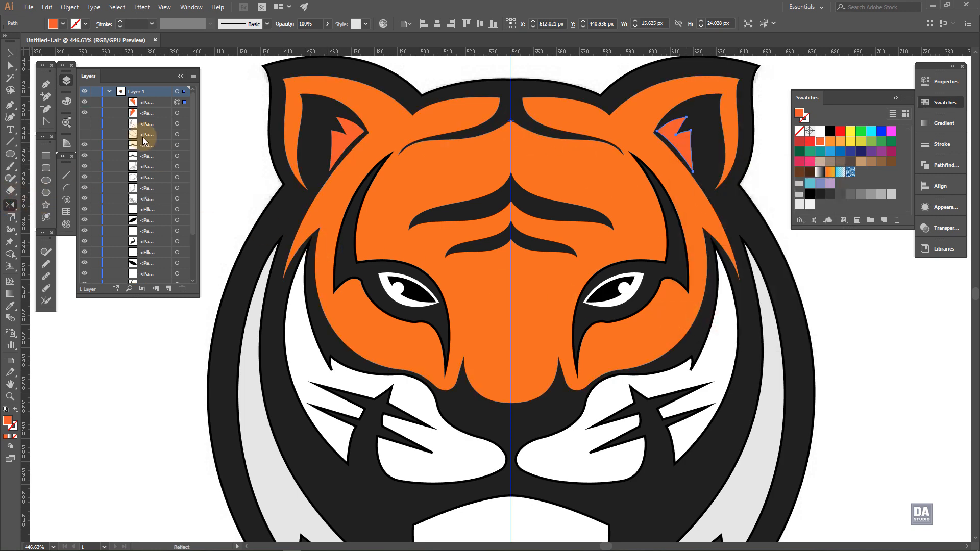
Show the hidden brow path above the left eye and fill it with white without a stroke.
left_click(84, 124)
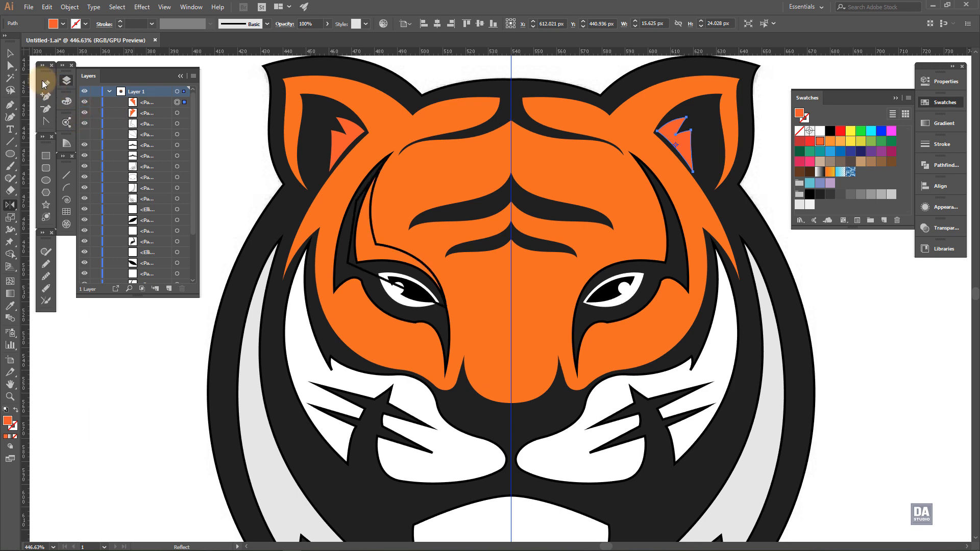
left_click(9, 52)
left_click(386, 248)
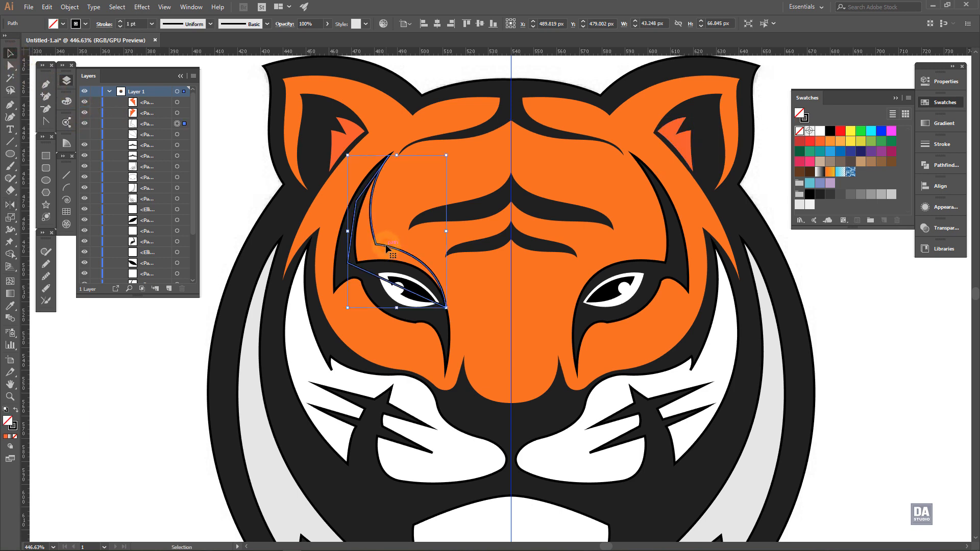
left_click(820, 132)
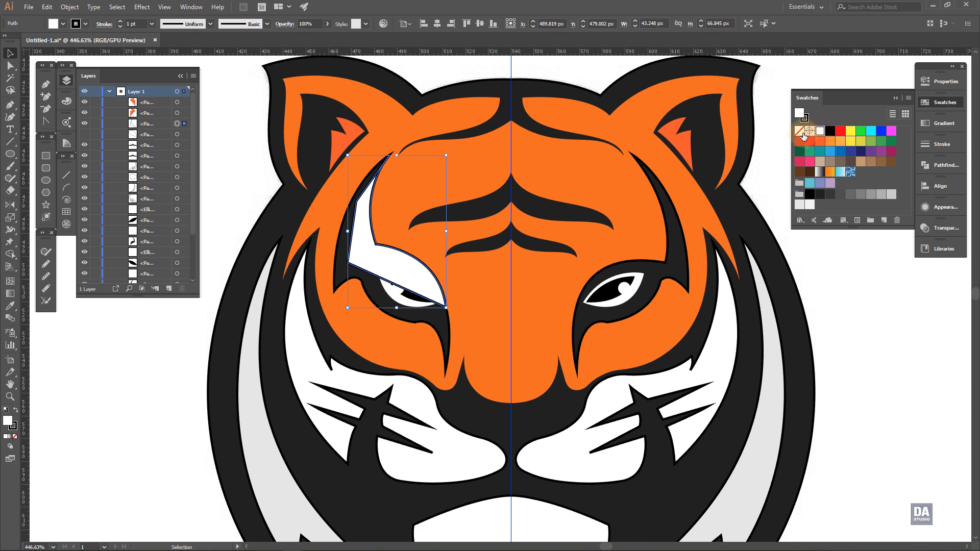
key("x")
left_click(800, 132)
key("x")
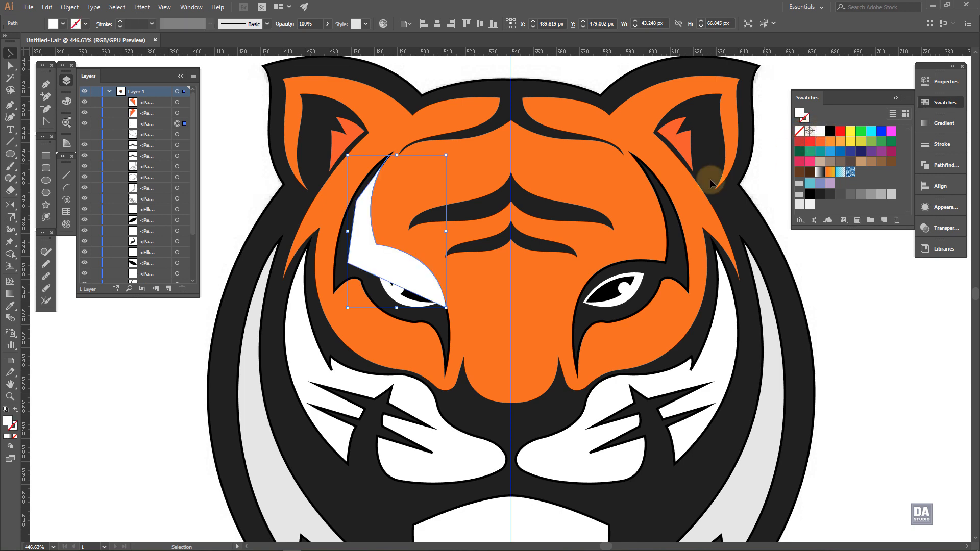
Send the white brow shape backward in the stacking order until it lies behind the left eye and its dark patch.
left_click(151, 124)
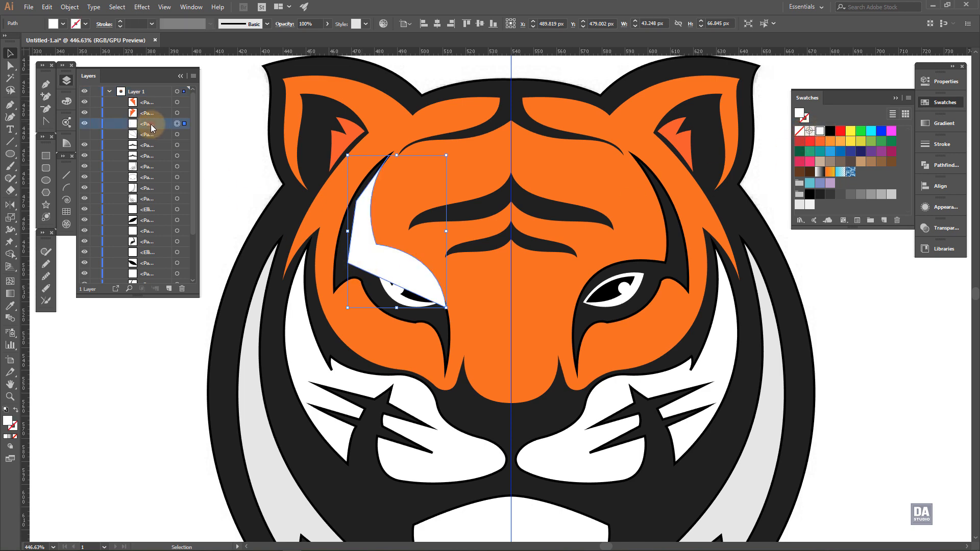
key("ctrl+bracketleft")
key("ctrl+bracketleft")
key("ctrl+bracketleft")
key("ctrl+bracketleft")
key("ctrl+bracketleft")
key("ctrl+bracketleft")
key("ctrl+bracketleft")
key("ctrl+bracketleft")
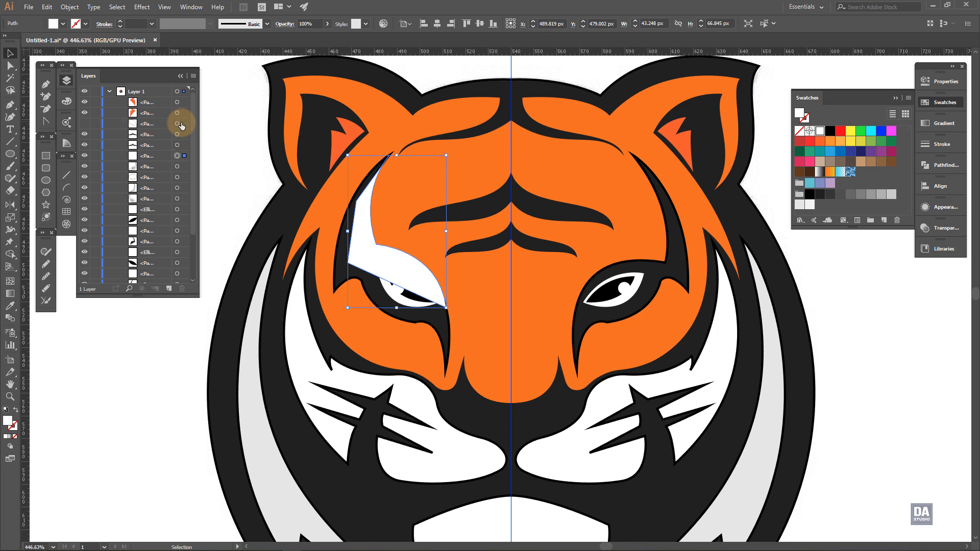
key("ctrl+bracketleft")
key("ctrl+bracketleft")
key("ctrl+bracketleft")
key("ctrl+bracketleft")
key("ctrl+bracketleft")
key("ctrl+bracketleft")
key("ctrl+bracketleft")
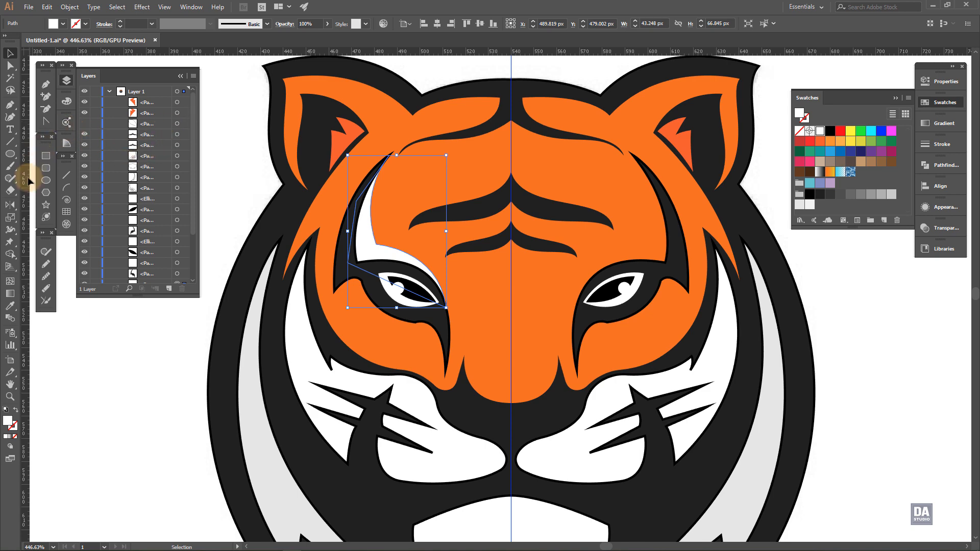
Reflect a copy of the white brow shape across the vertical centre line of the face to the right eye.
left_click(10, 205)
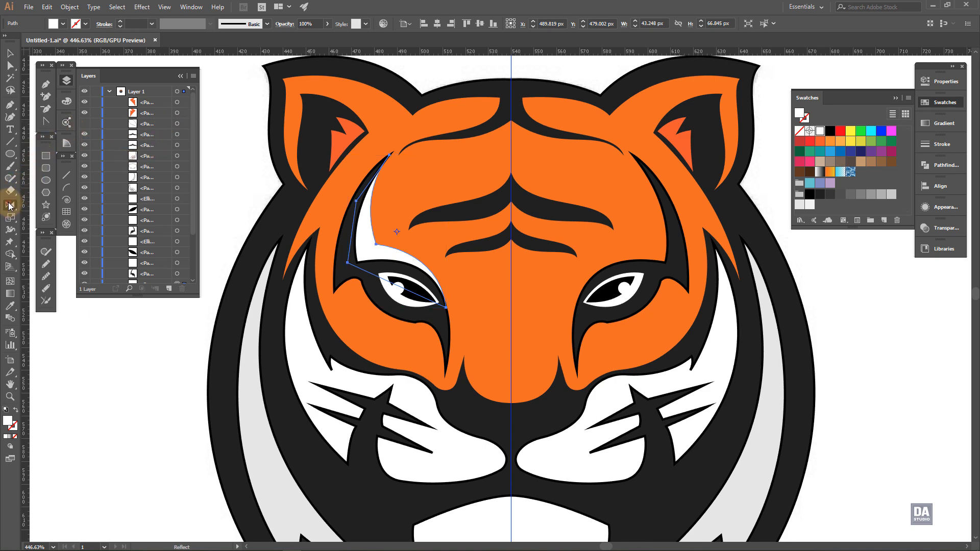
left_click(511, 121, "alt")
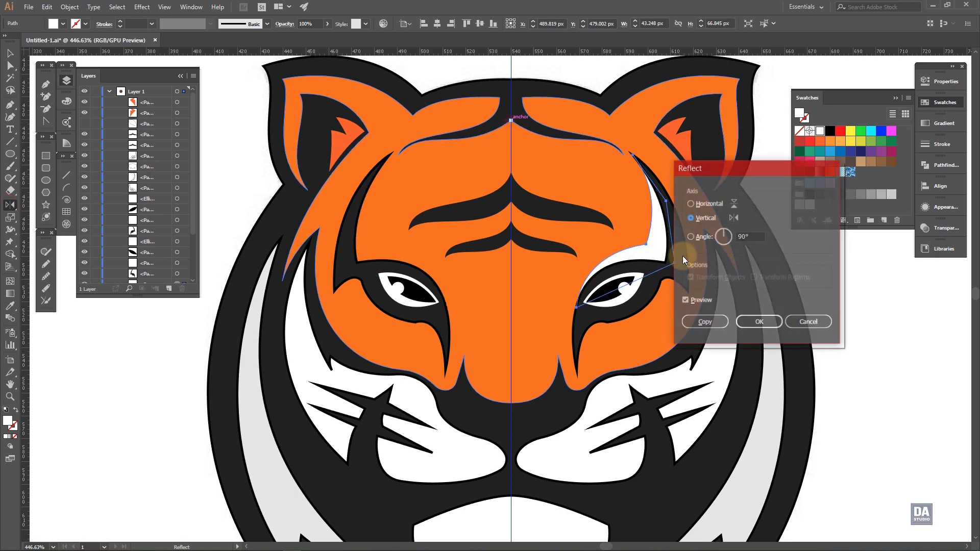
left_click(711, 321)
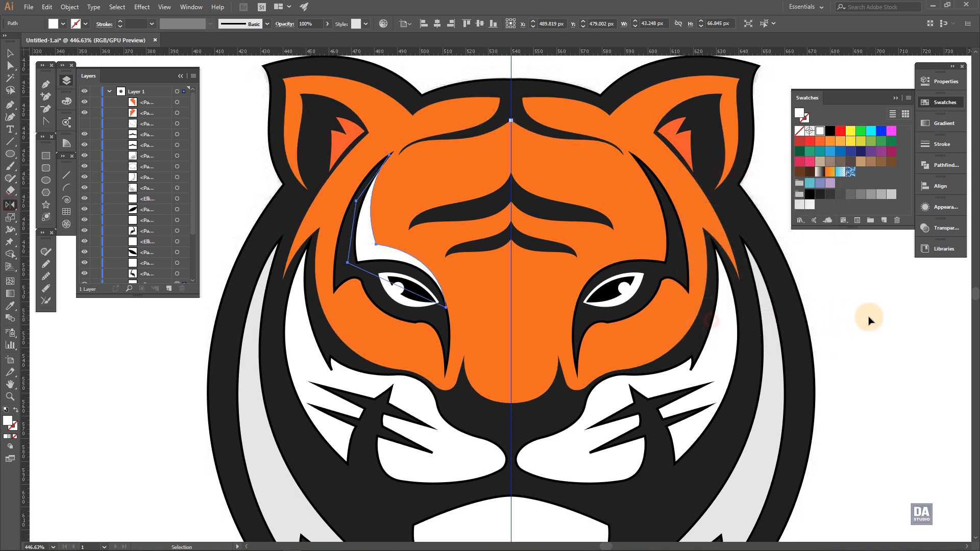
key("v")
left_click(828, 309)
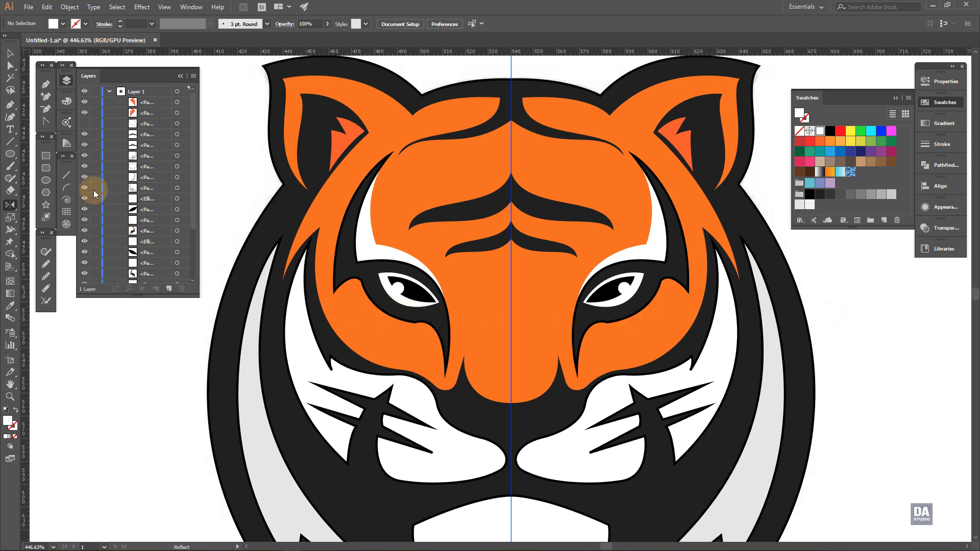
Show the hidden shading path around the left eye and give it the orange fill R=241 G=90 B=36 with no stroke.
left_click(84, 124)
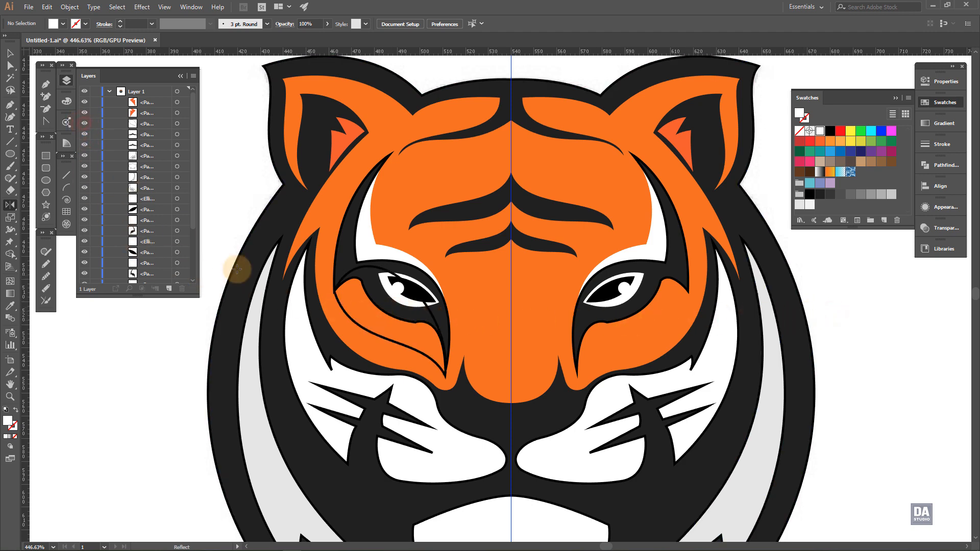
key("v")
left_click(416, 301)
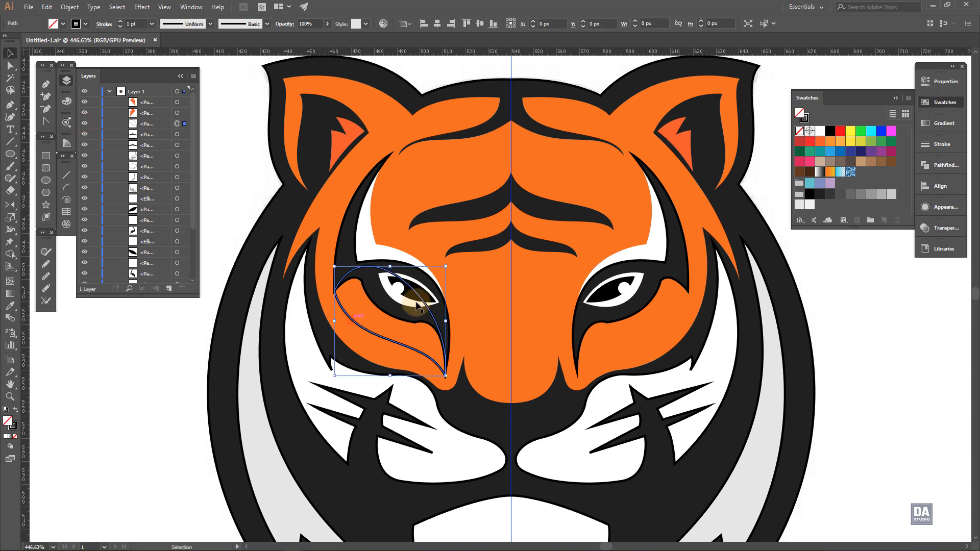
left_click(817, 143)
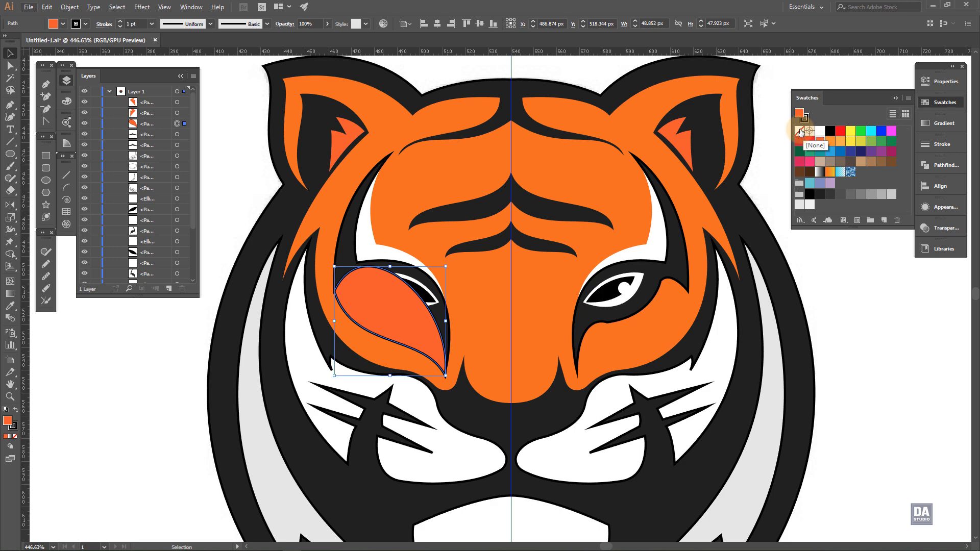
left_click(799, 132)
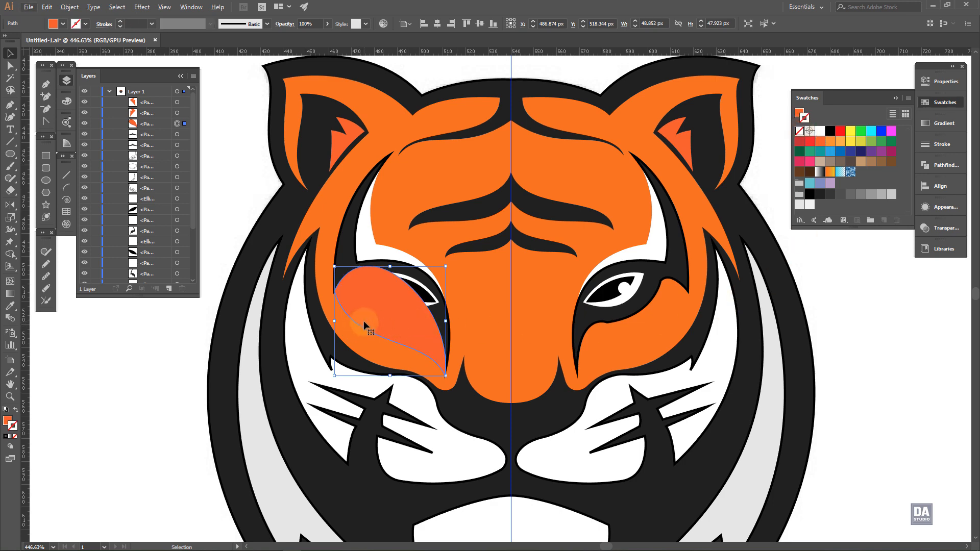
Send the orange shading shape backward in the stacking order until it lies behind the left eye and its dark patch.
key("a")
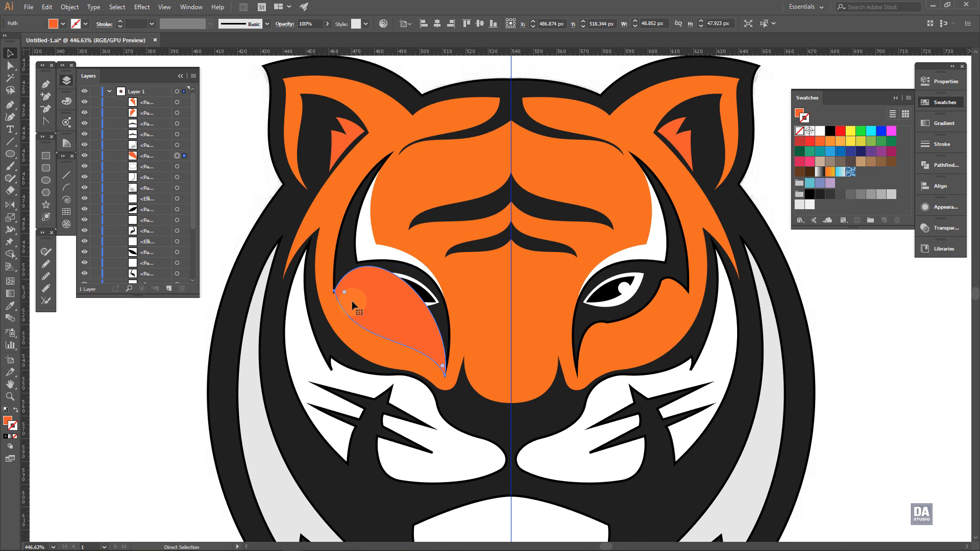
key("ctrl+bracketleft")
key("ctrl+bracketleft")
key("ctrl+bracketleft")
key("ctrl+bracketleft")
key("ctrl+bracketleft")
key("ctrl+bracketleft")
key("ctrl+bracketleft")
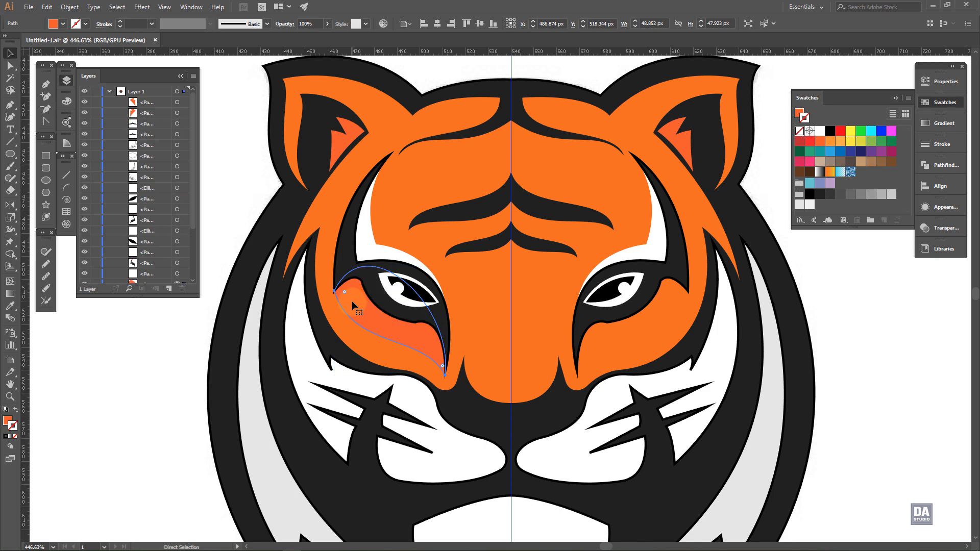
Reflect a copy of the orange shading shape across the vertical centre line of the face to the right eye.
key("v")
left_click(9, 204)
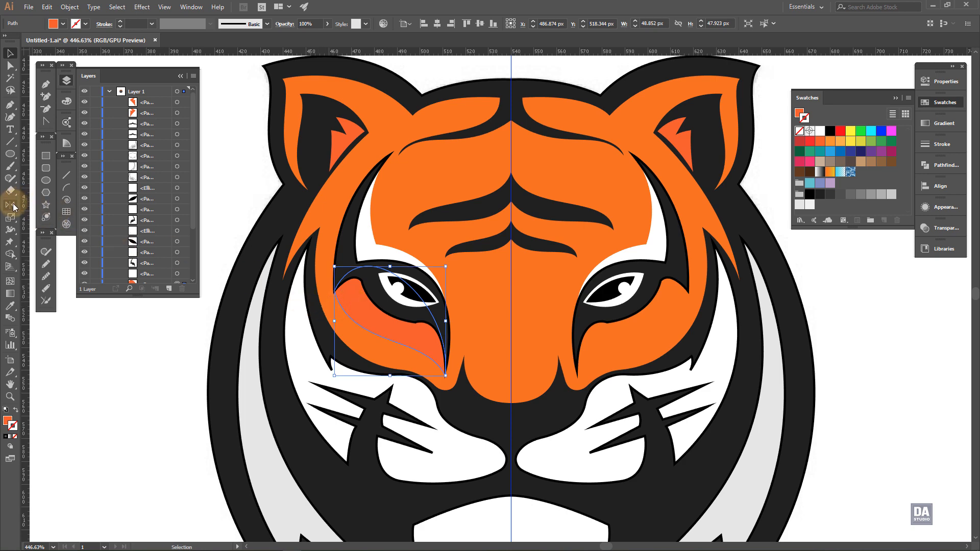
left_click(510, 172, "alt")
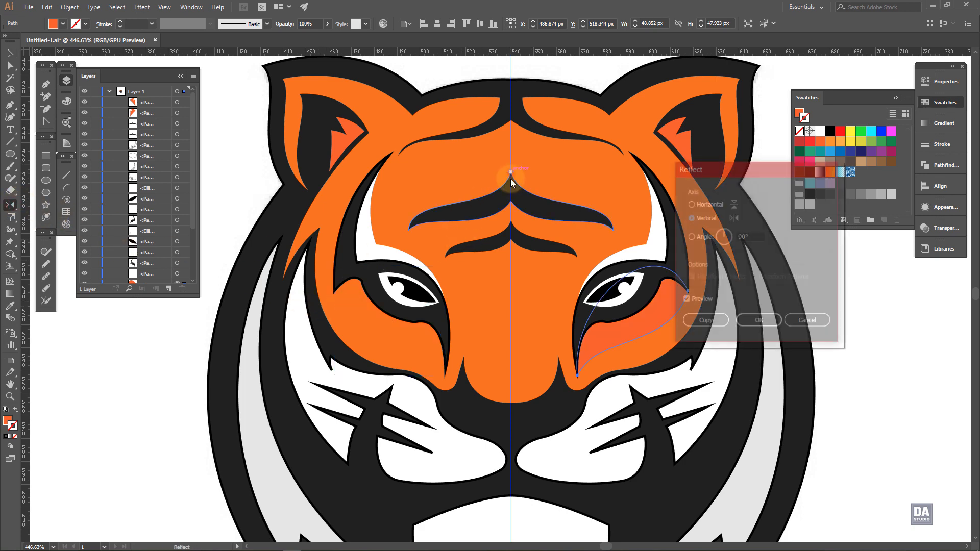
left_click(716, 322)
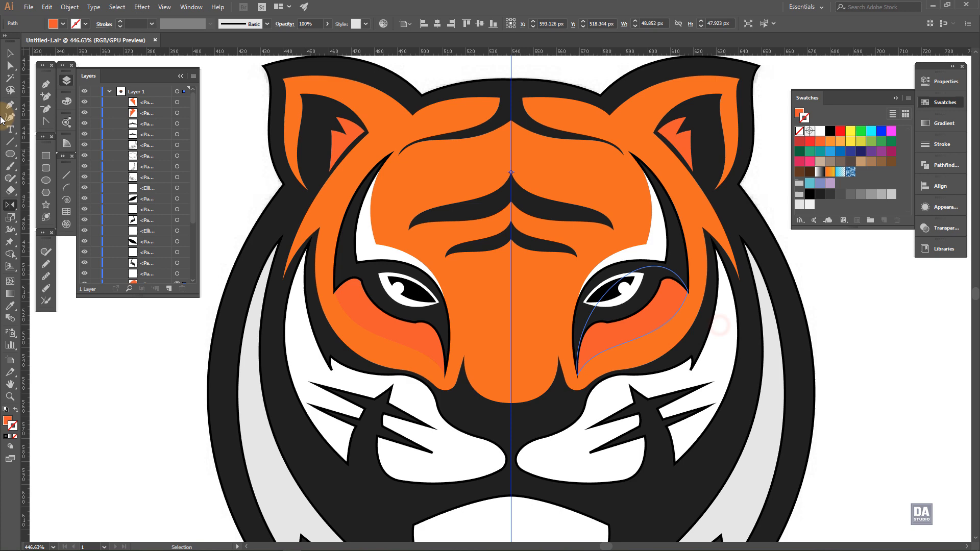
left_click(10, 52)
left_click(886, 376)
Recolour both under-eye shading shapes and both inner-ear shapes with the darker orange R=222 G=80 B=36.
left_click(409, 256, "ctrl+alt")
left_click_drag(408, 255, 417, 255)
left_click_drag(570, 352, 544, 347)
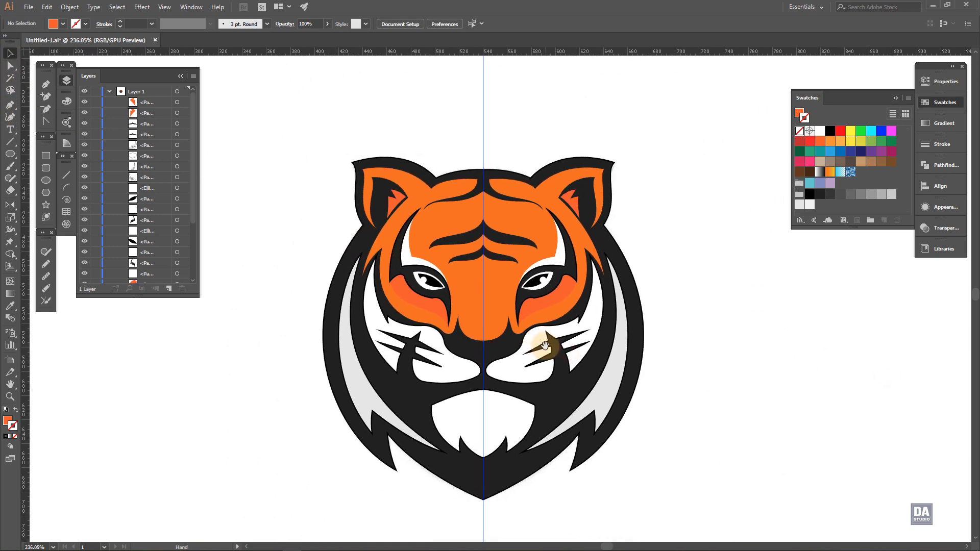
left_click(556, 298)
left_click(434, 308, "shift")
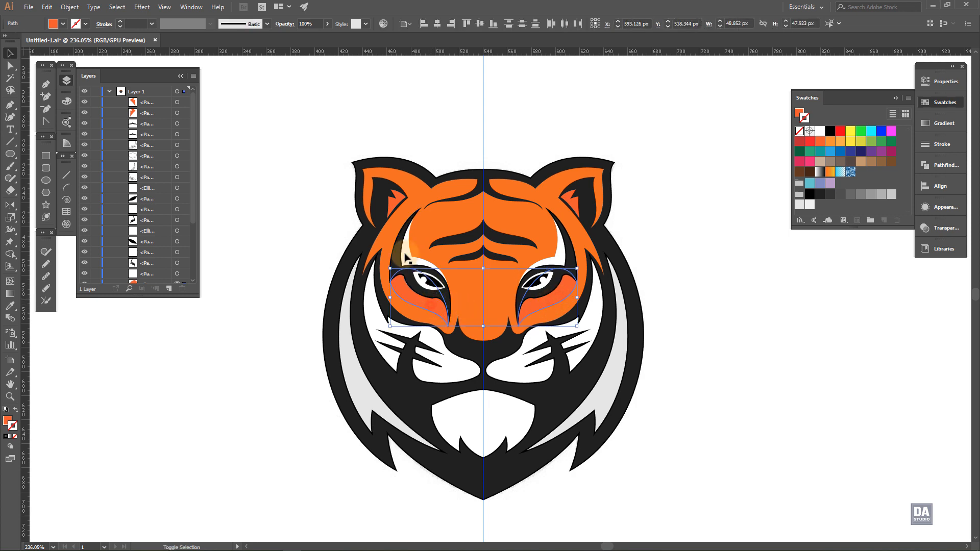
left_click(395, 202, "shift")
left_click(574, 207, "shift")
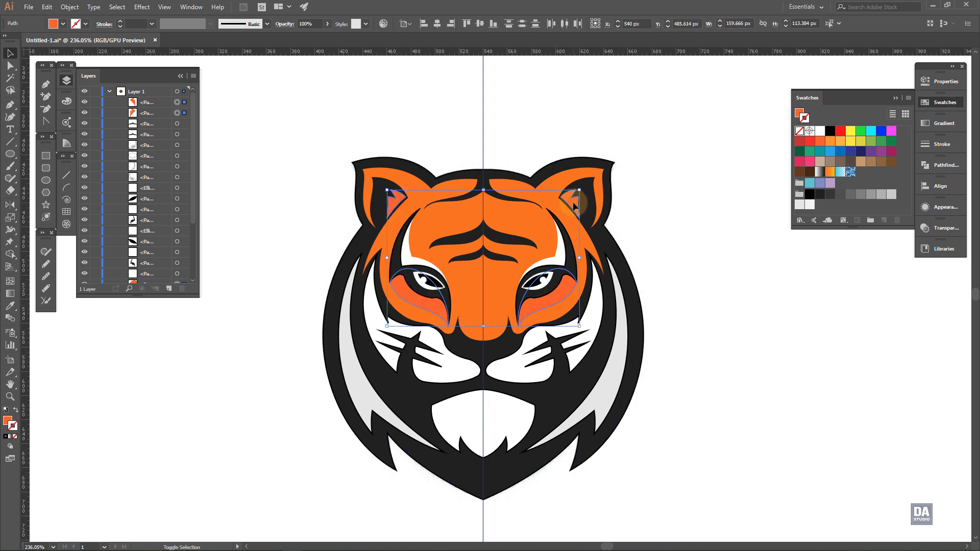
left_click(66, 101)
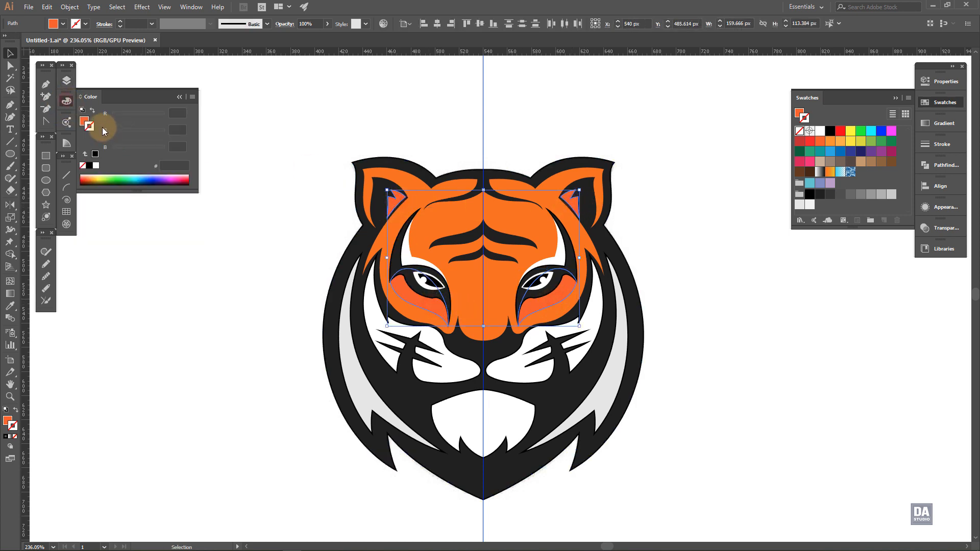
mouse_move(129, 133)
left_mouse_down()
mouse_move(120, 131)
mouse_move(164, 116)
mouse_move(128, 133)
left_mouse_up()
left_click(261, 235)
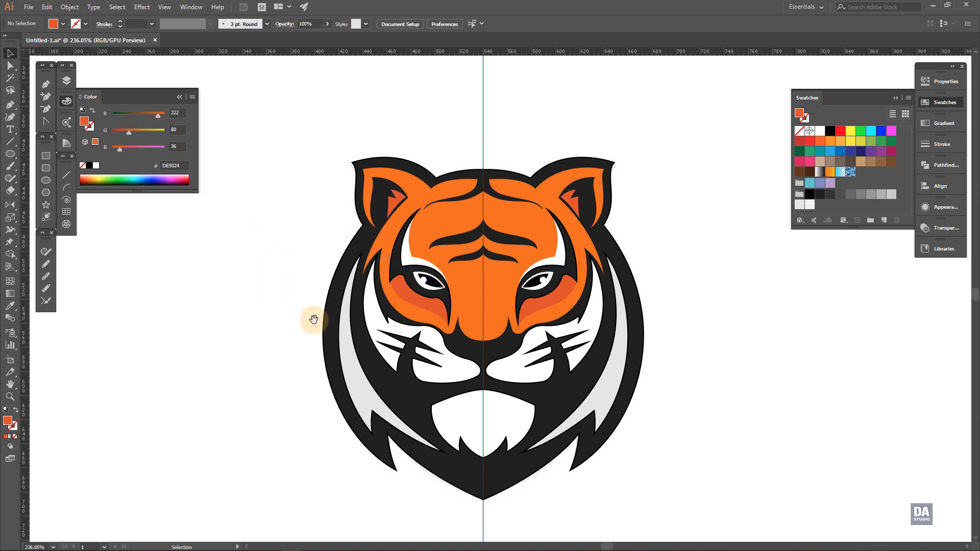
Select all shapes of the tiger head and group them.
mouse_move(330, 308)
left_mouse_down()
mouse_move(316, 303)
mouse_move(334, 304)
left_mouse_up()
left_click_drag(481, 347, 483, 341)
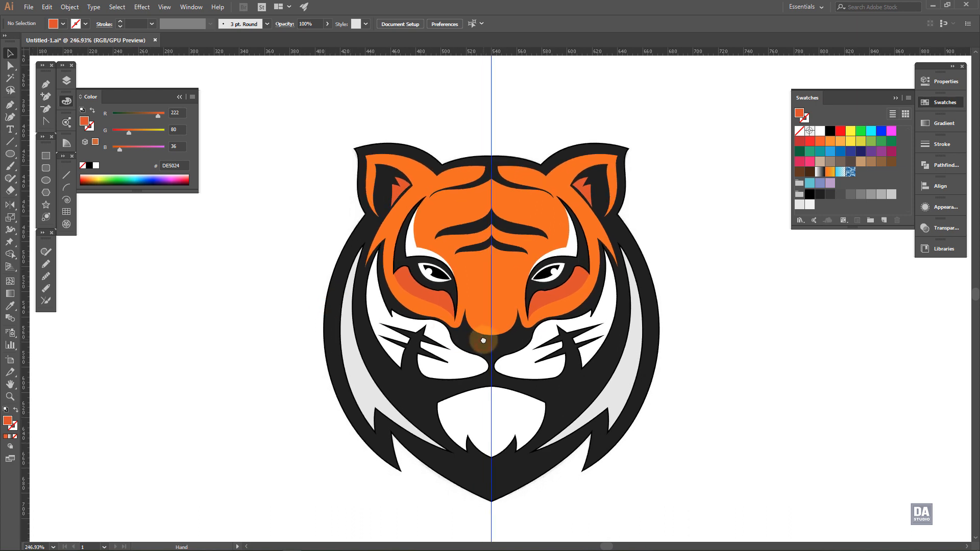
left_click_drag(285, 104, 664, 487)
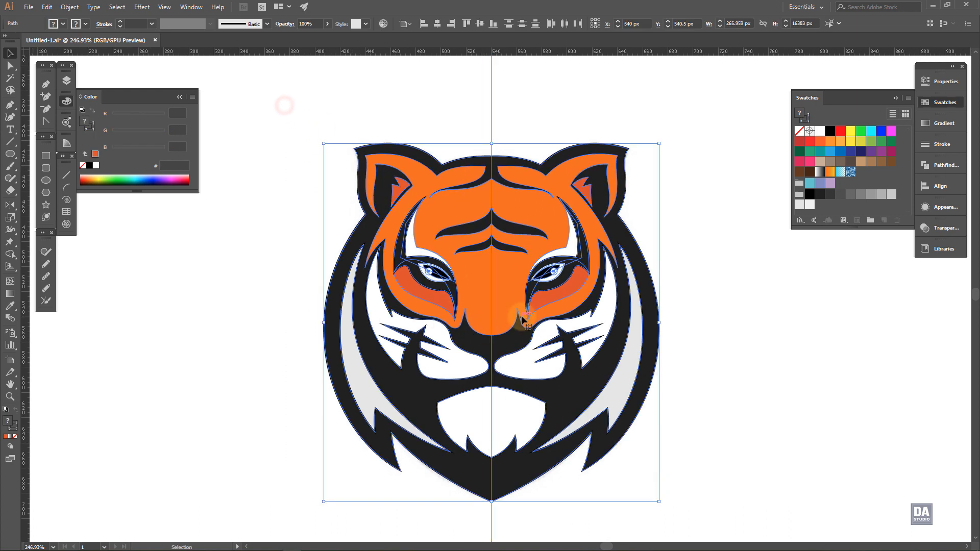
right_click(522, 317)
left_click(547, 379)
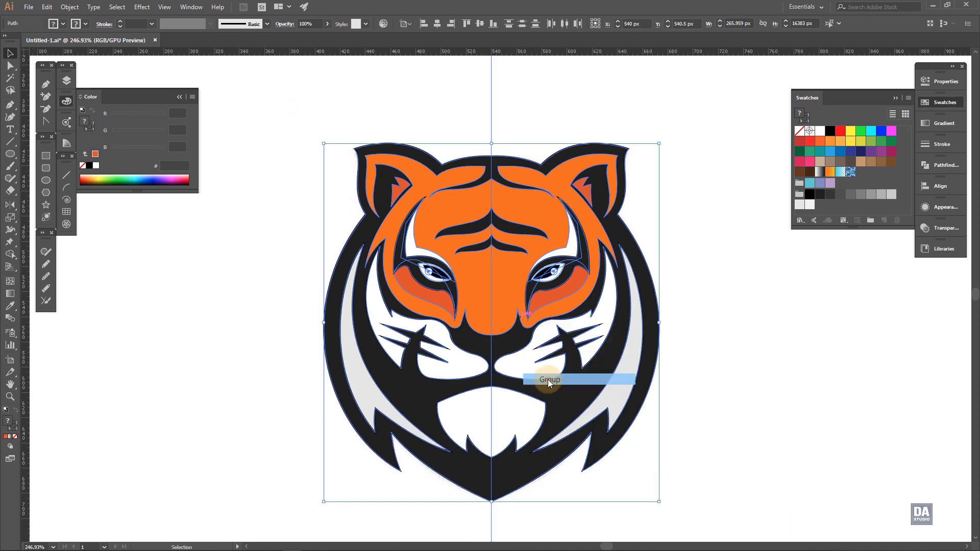
Add a Drop Shadow effect to the tiger group, setting its Y offset to 0 px and turning on the preview.
left_click(940, 208)
left_click(834, 276)
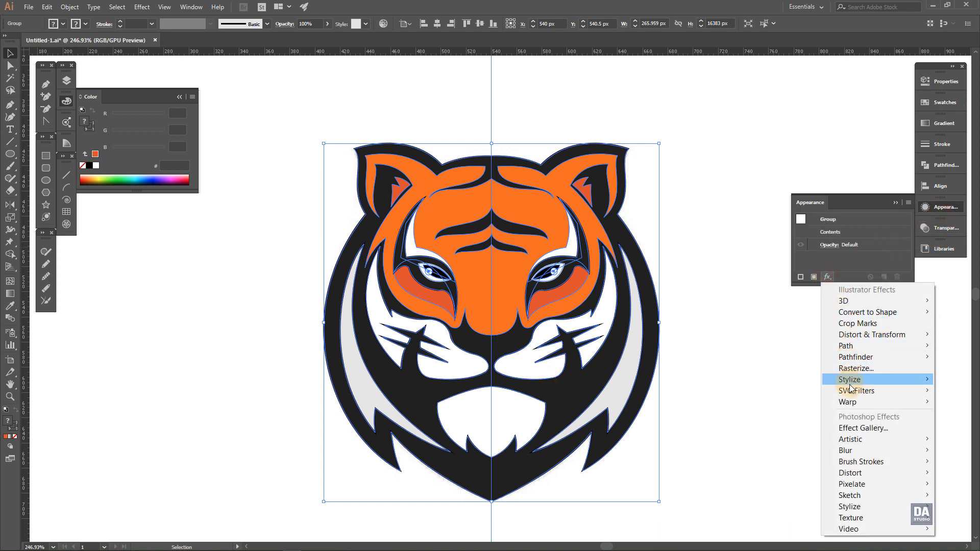
mouse_move(848, 388)
left_click(776, 380)
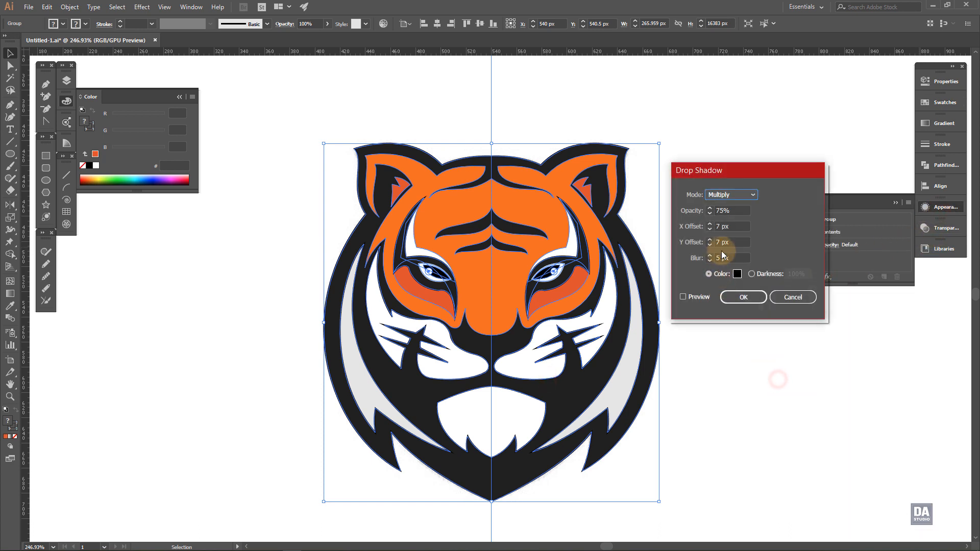
left_click(709, 245)
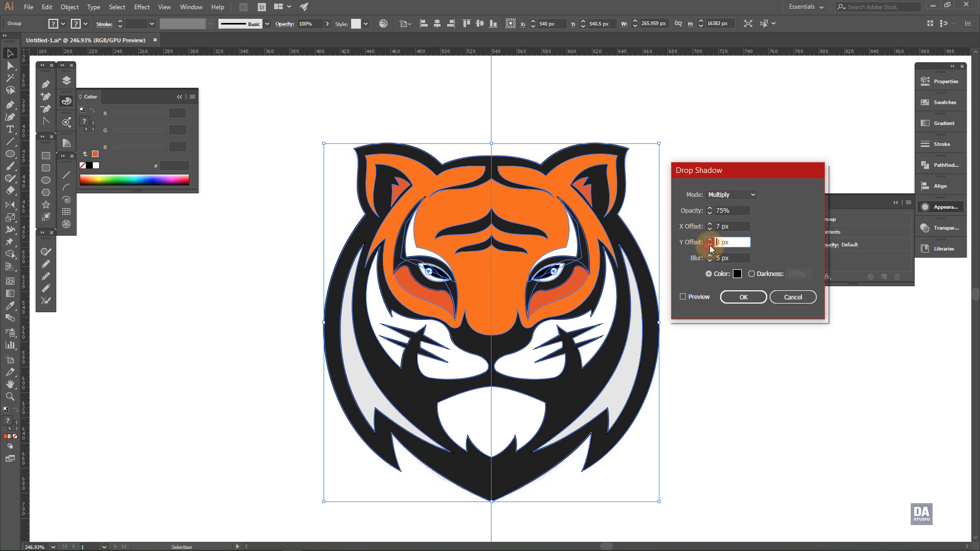
left_click(709, 245)
left_click(696, 296)
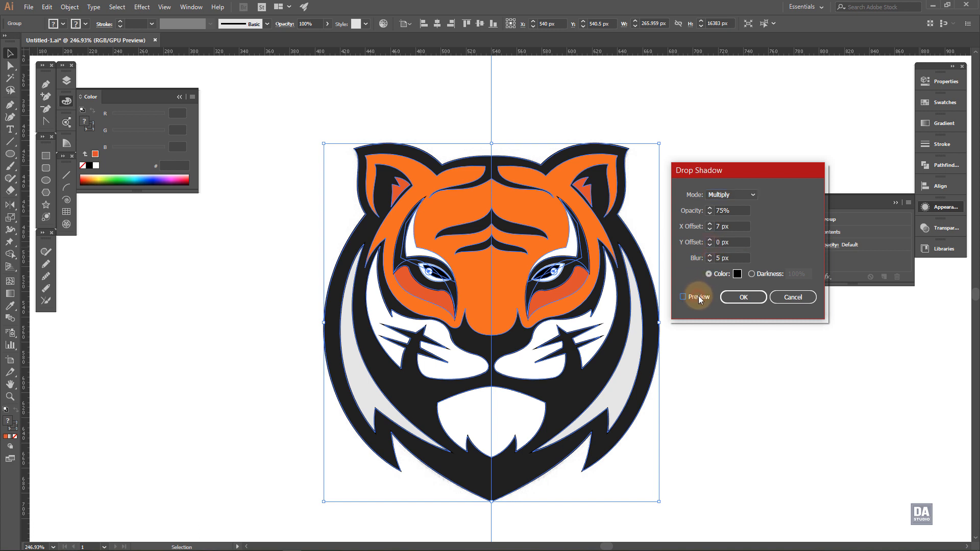
Reduce the drop shadow's X offset to 0 px.
left_click(710, 230)
left_click(710, 230)
left_click(709, 230)
left_click(710, 230)
left_click(710, 230)
left_click(710, 230)
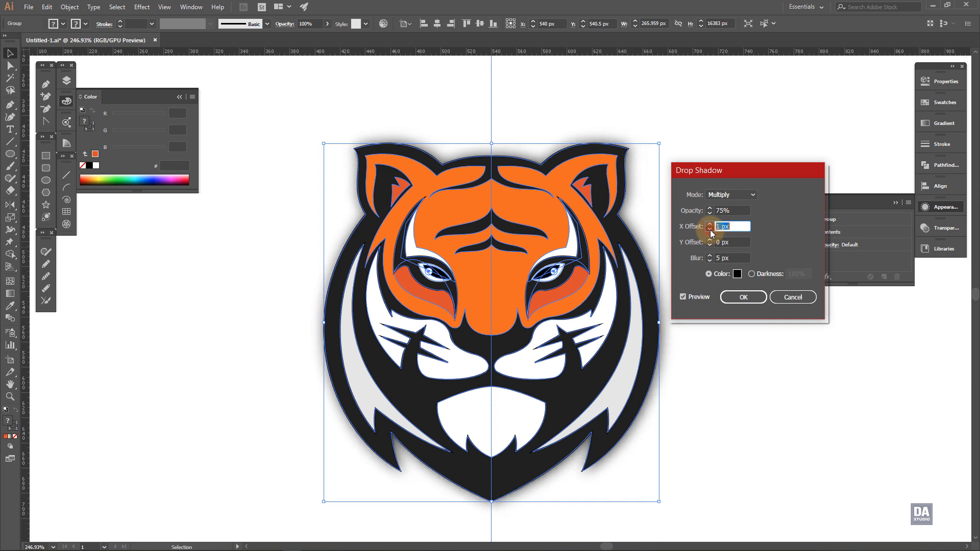
left_click(709, 230)
Adjust the drop shadow's Y offset to 11 px so the shadow falls below the head.
left_click(709, 240)
left_click(709, 240)
left_click(709, 240)
left_click(709, 240)
left_click(709, 239)
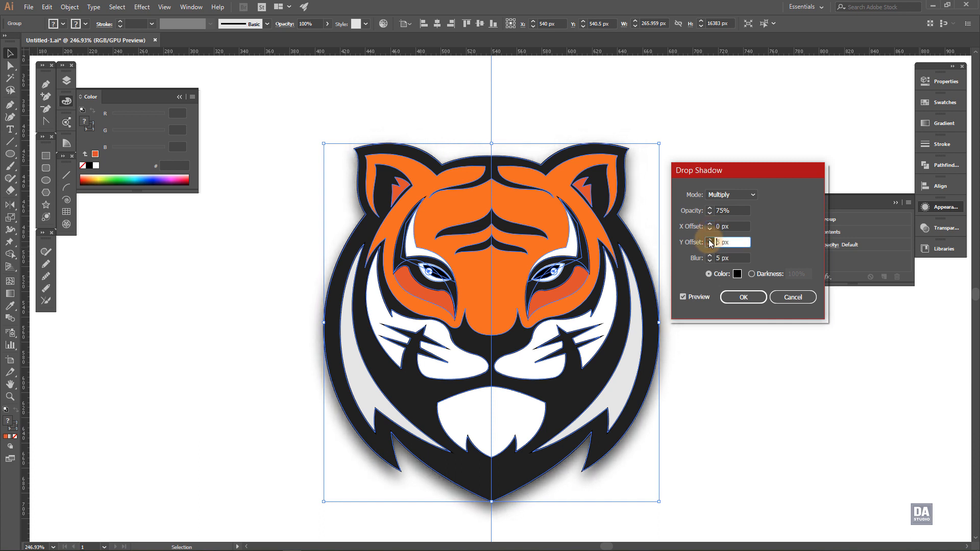
left_click(710, 239)
left_click(710, 240)
left_click(709, 239)
left_click(709, 239)
left_click(709, 240)
left_click(709, 239)
left_click(709, 240)
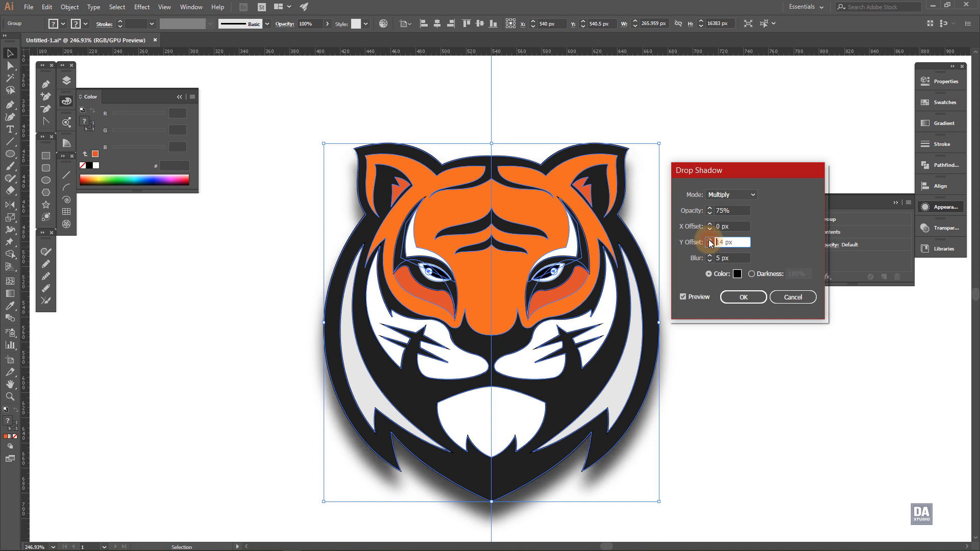
left_click(709, 245)
left_click(708, 245)
left_click(709, 245)
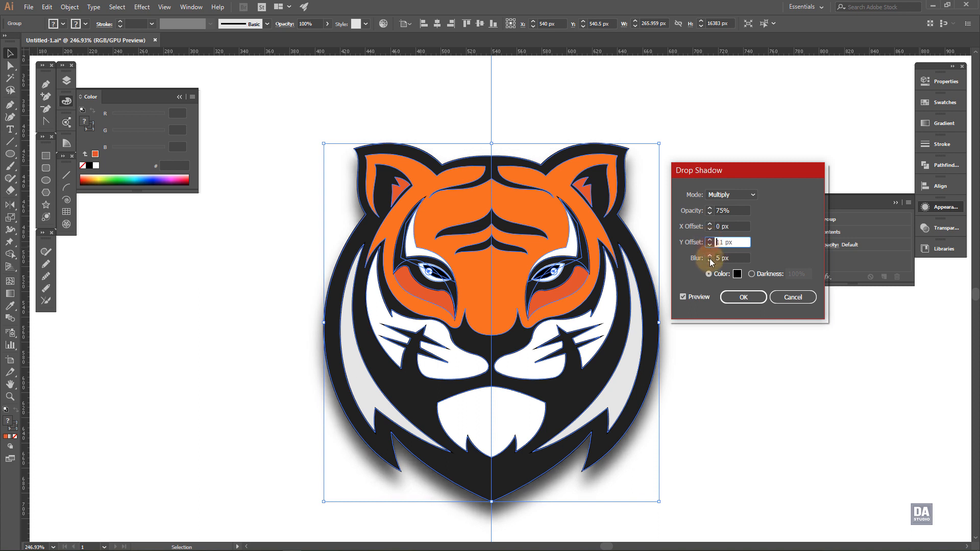
Set the drop shadow's blur to 4 px and its opacity to 50%, and apply the effect.
left_click(710, 261)
left_click(710, 256)
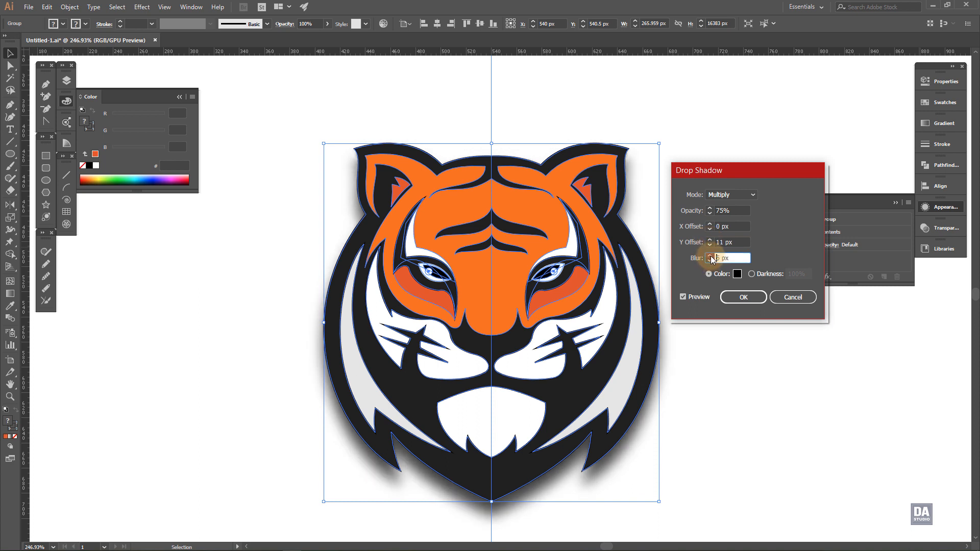
left_click(710, 260)
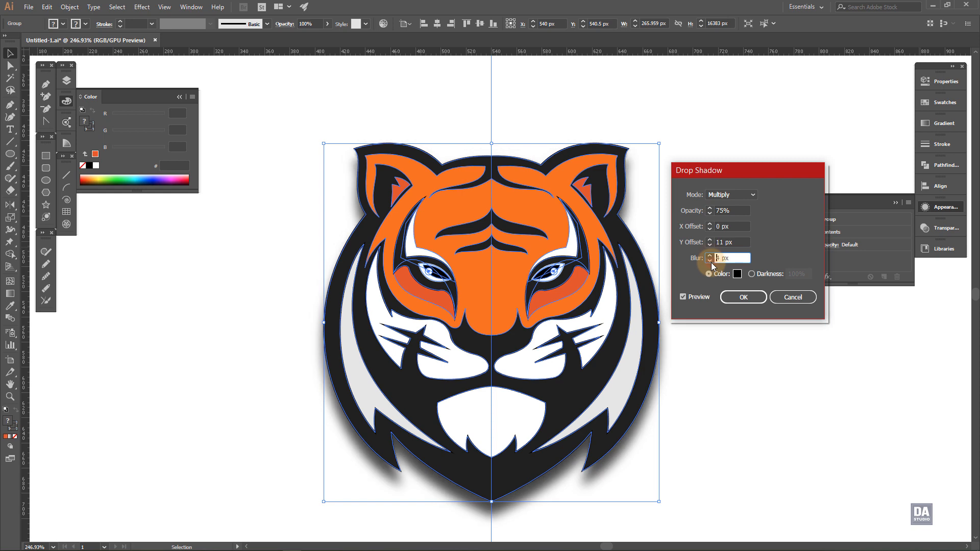
left_click(721, 211)
type("5")
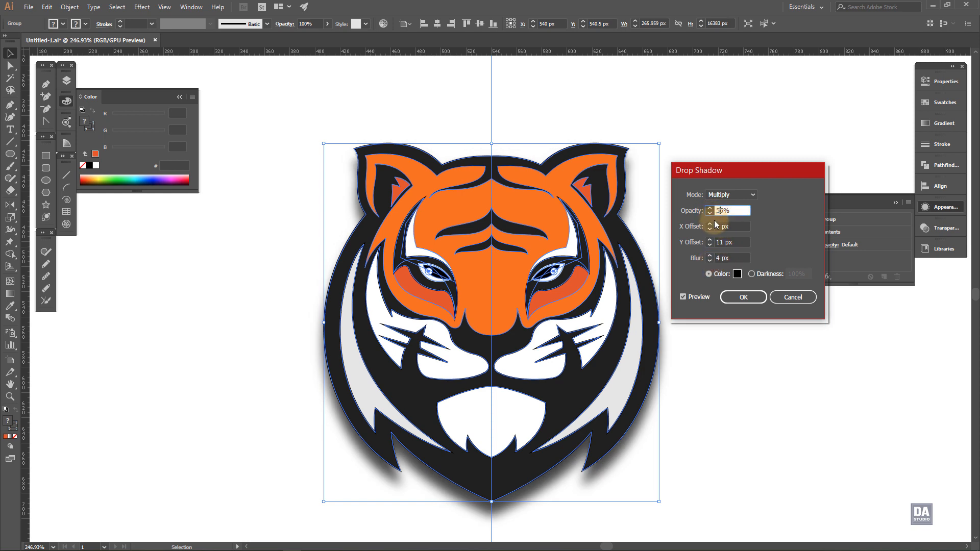
type("0")
key("Return")
Enlarge the tiger group proportionally about its centre on the artboard to about 369 by 394 px.
left_click(710, 342)
left_click_drag(476, 307, 382, 276)
left_click_drag(589, 374, 561, 349)
left_click_drag(643, 404, 594, 356)
left_click(528, 322)
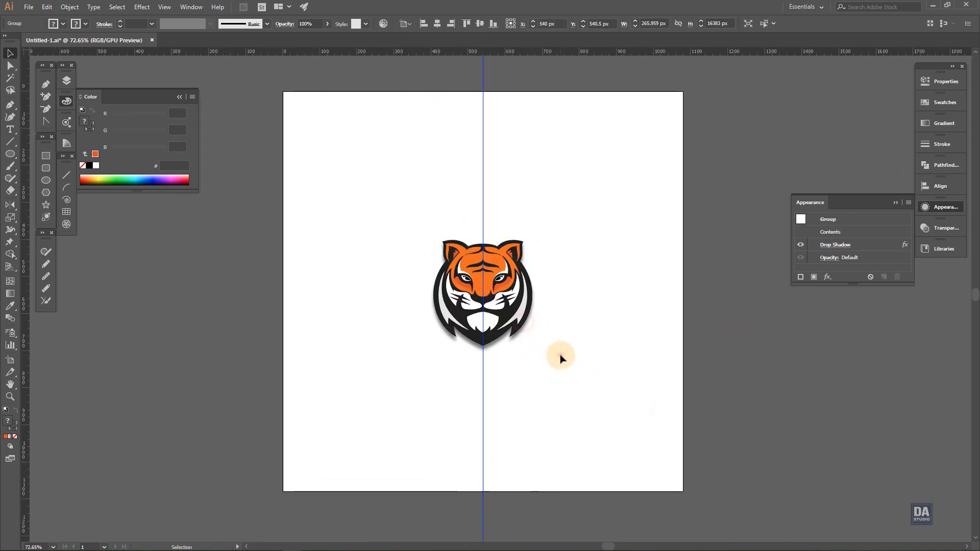
left_click(504, 317)
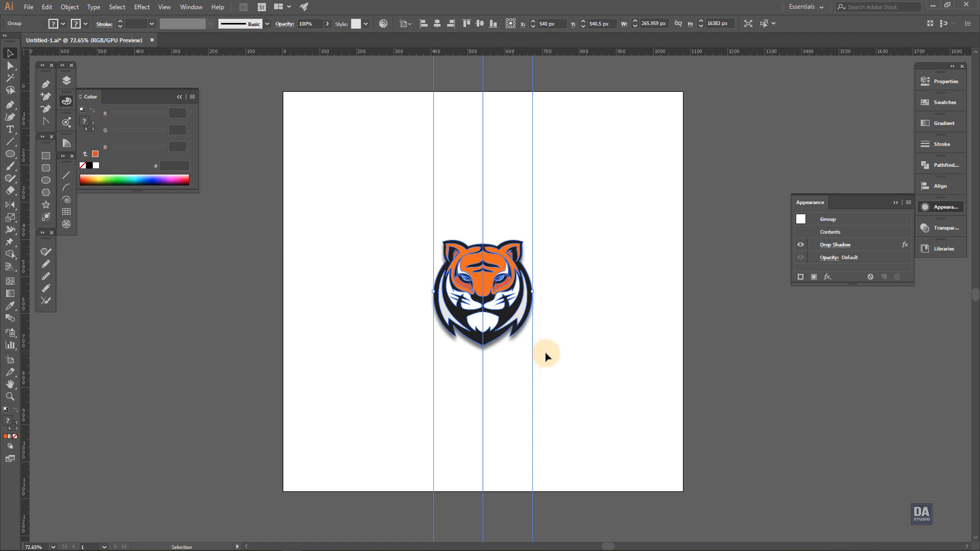
left_click(545, 354)
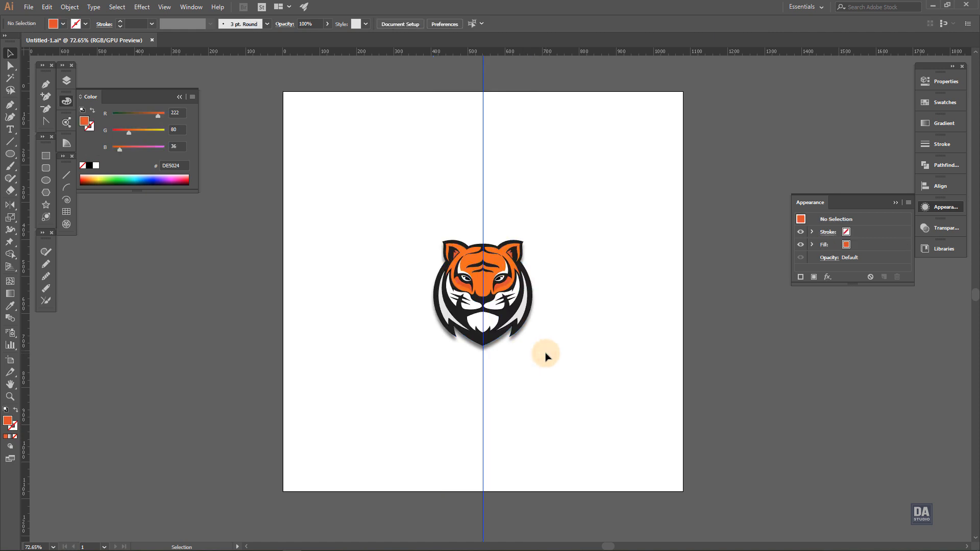
left_click(506, 329)
left_click_drag(532, 349, 552, 373)
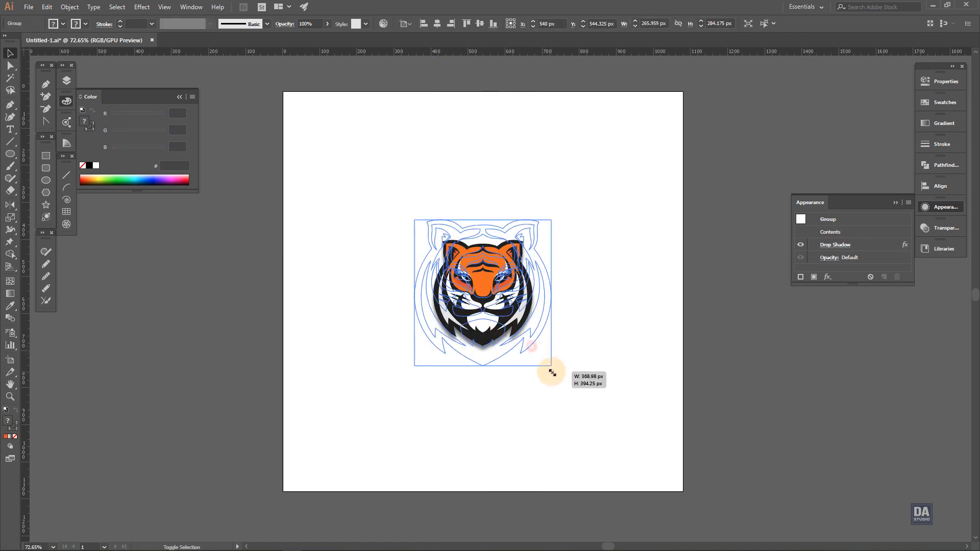
left_click(595, 391)
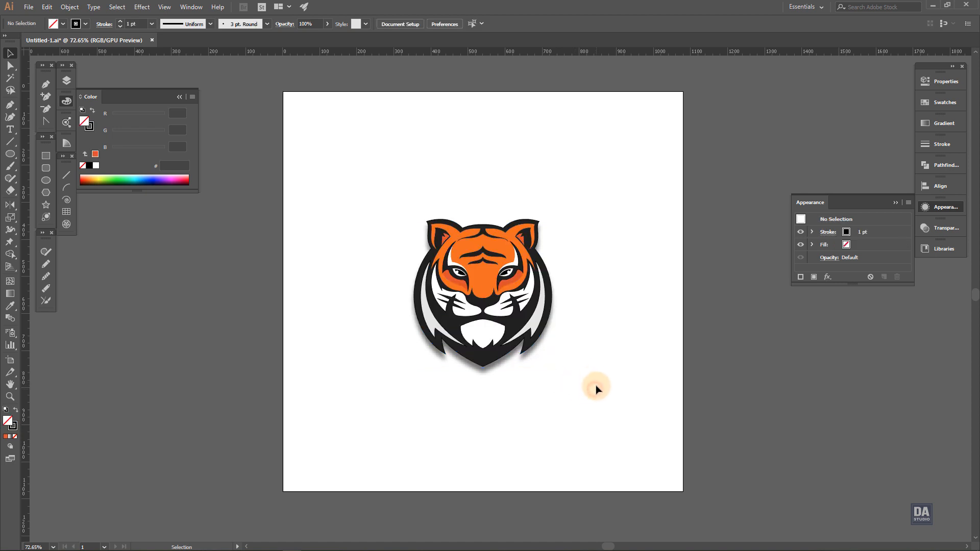
Scale the tiger group up a little more about its centre, keeping its proportions, and deselect it.
left_click(541, 345)
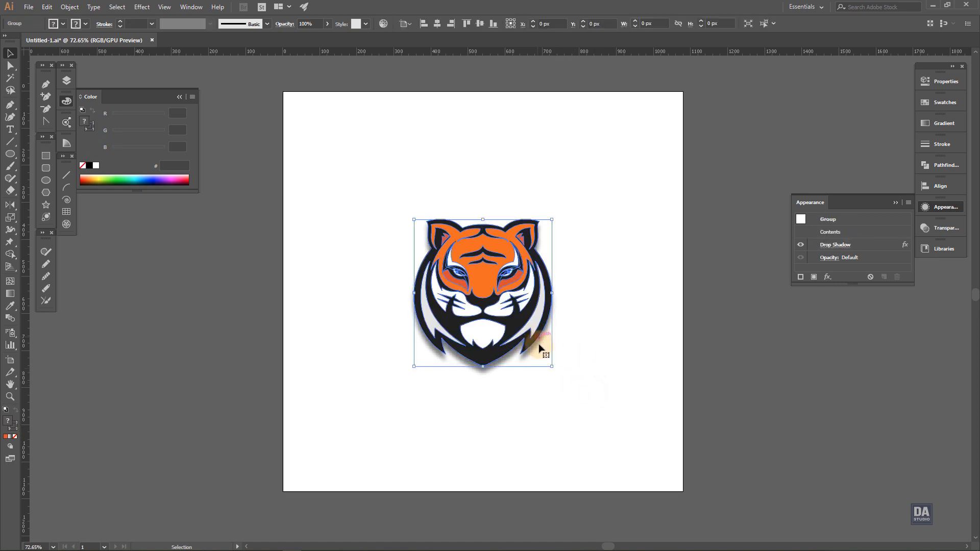
left_click_drag(552, 365, 573, 388)
left_click(610, 405)
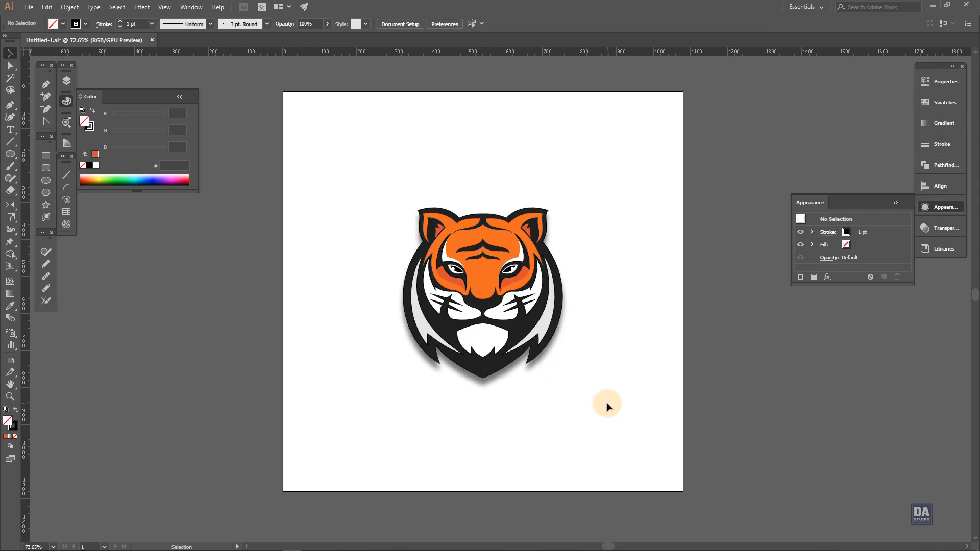